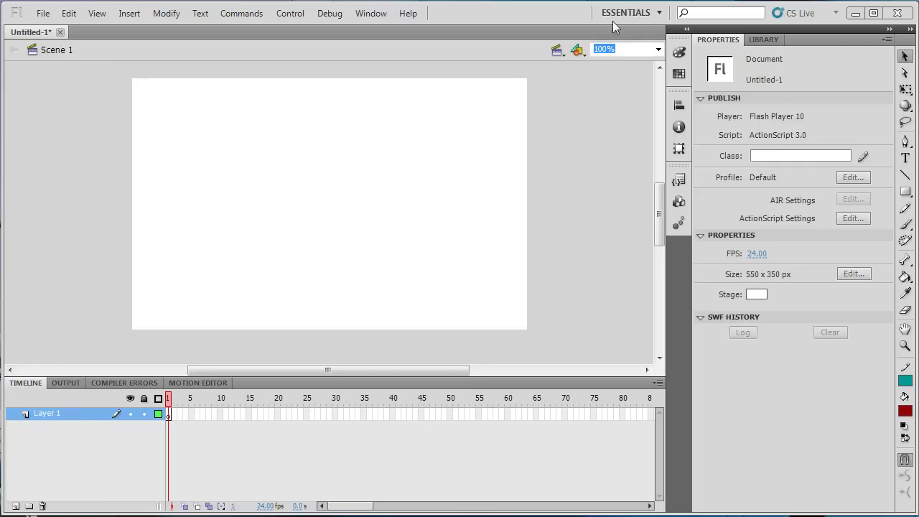
- Switch the workspace from Essentials to the Classic layout
click(660, 12)
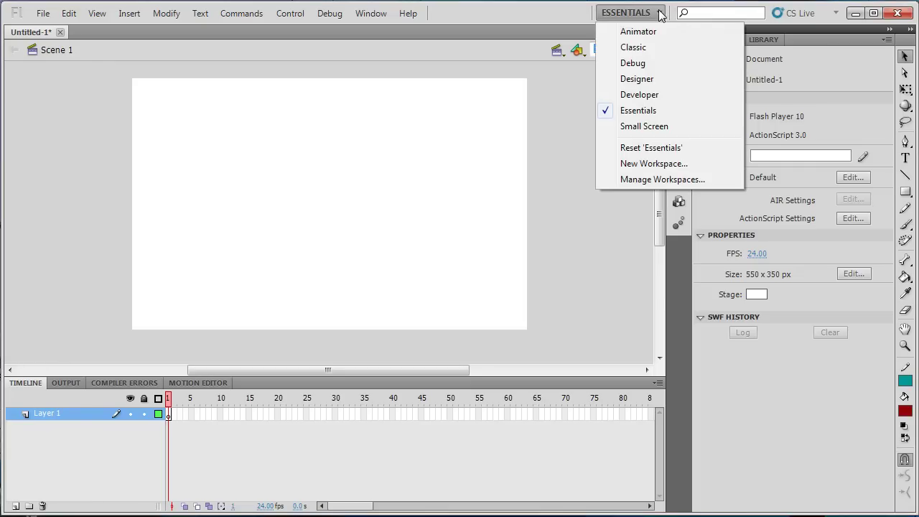
click(639, 47)
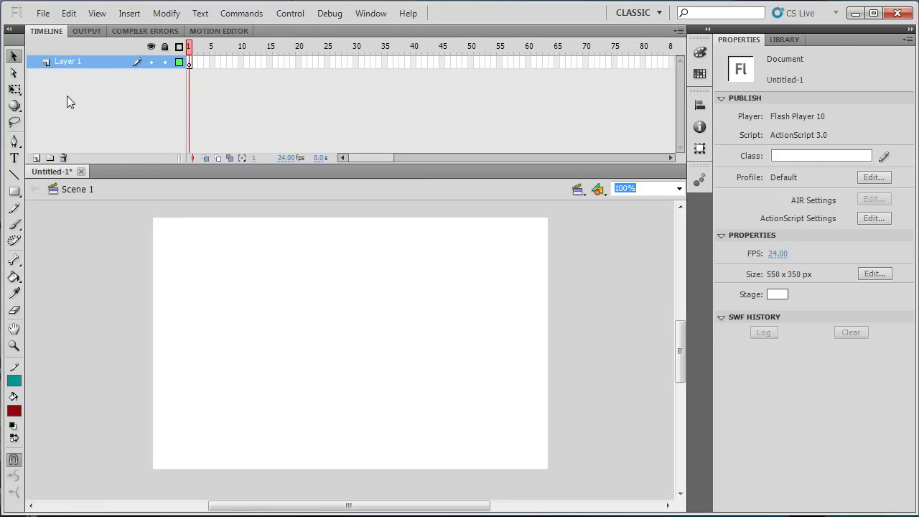
- Rename Layer 1 to 'Graphics', correcting a mistyped first attempt
double_click(62, 61)
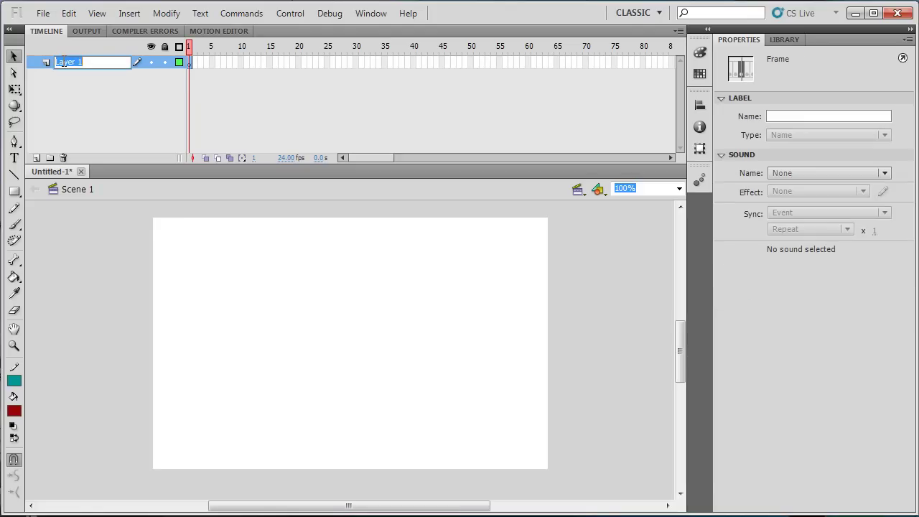
text(grAHPHICS)
key(BackSpace)
key(BackSpace)
key(BackSpace)
key(BackSpace)
key(BackSpace)
key(BackSpace)
key(BackSpace)
key(BackSpace)
text(Graphics)
click(78, 94)
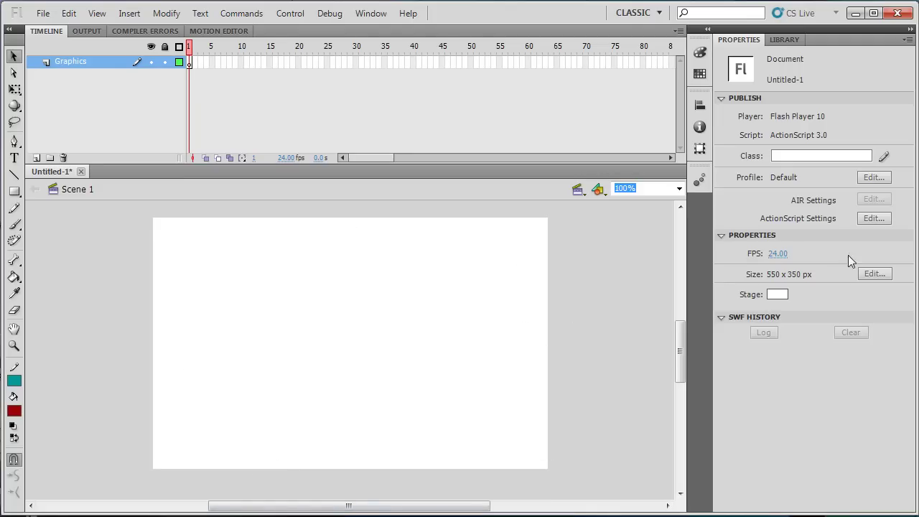
- Set the document's stage height to 400 px, making it 550 x 400
click(871, 275)
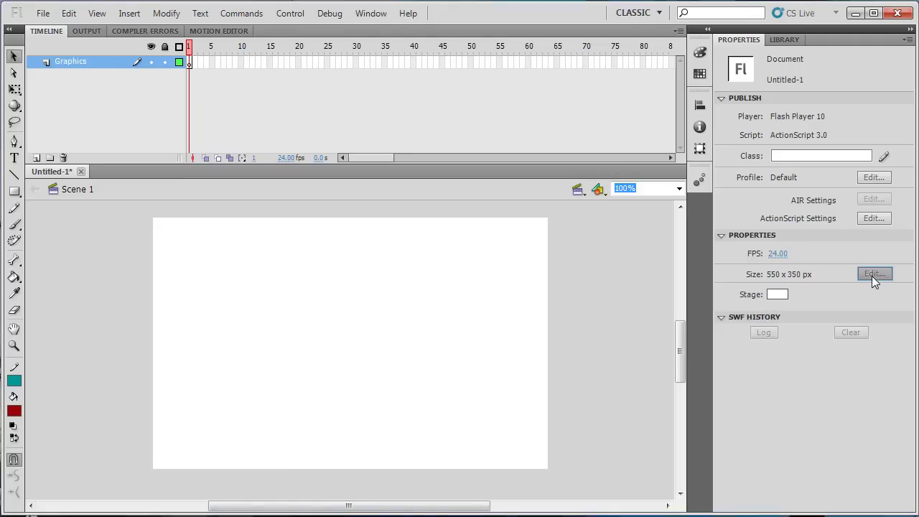
double_click(421, 193)
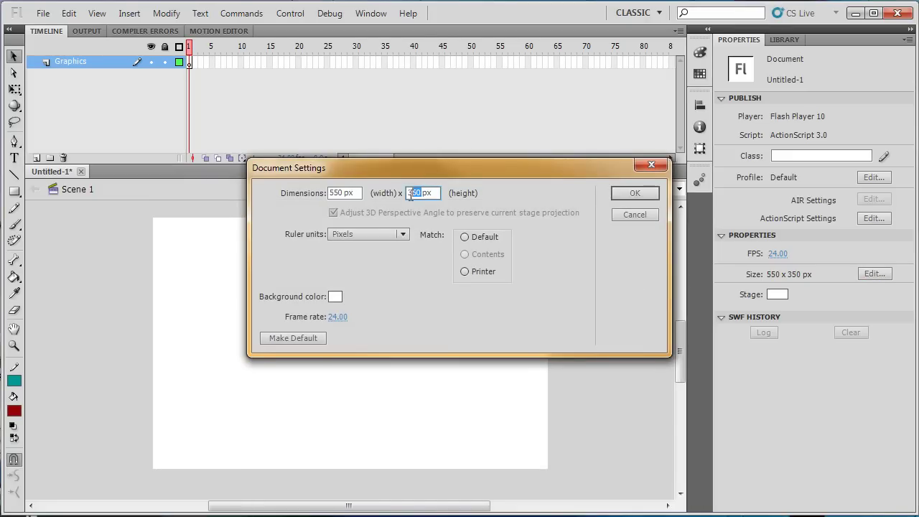
text(40)
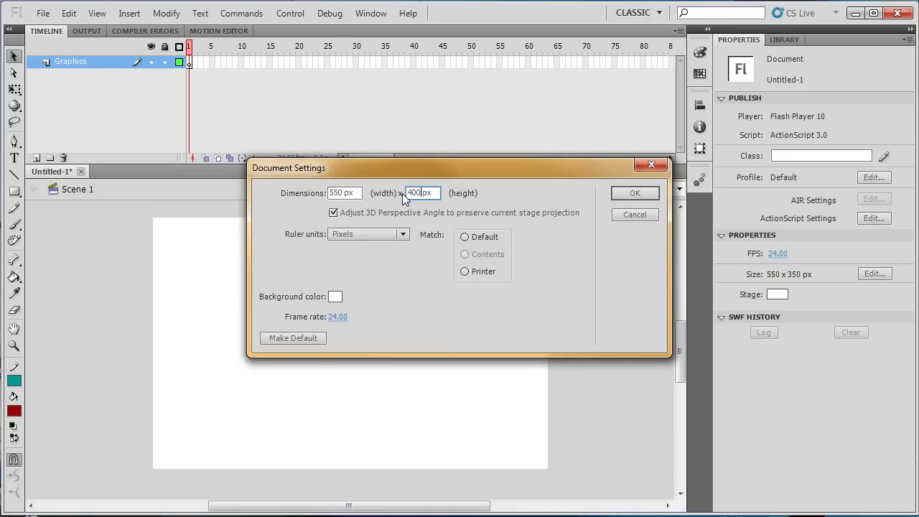
text(0)
click(635, 193)
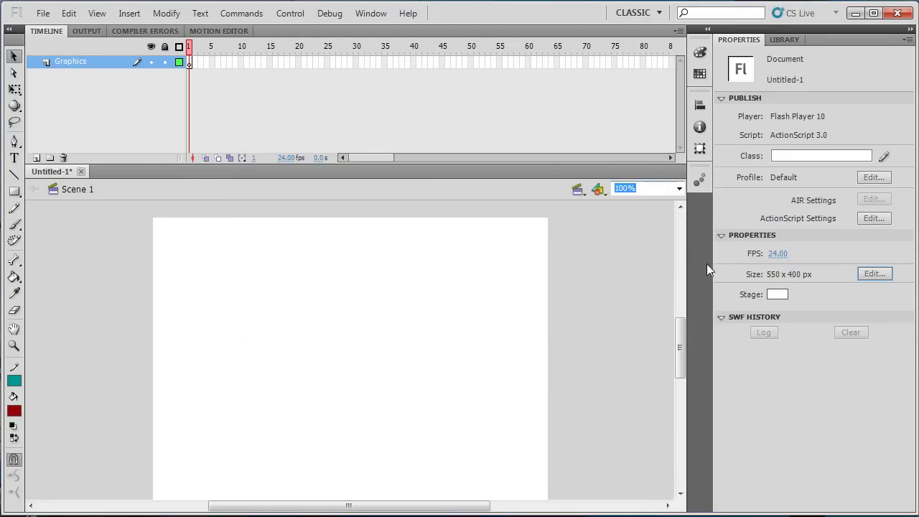
- Try a grey stage background, then set it back to white
click(776, 294)
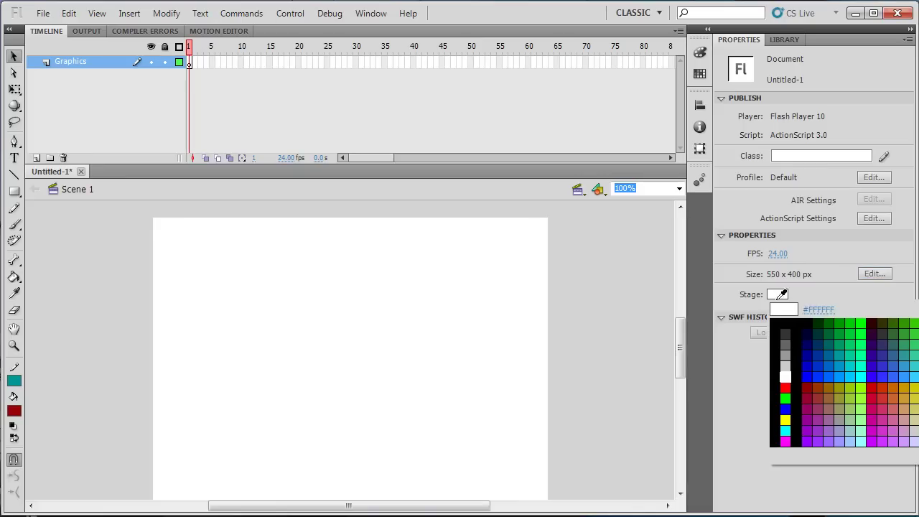
click(787, 352)
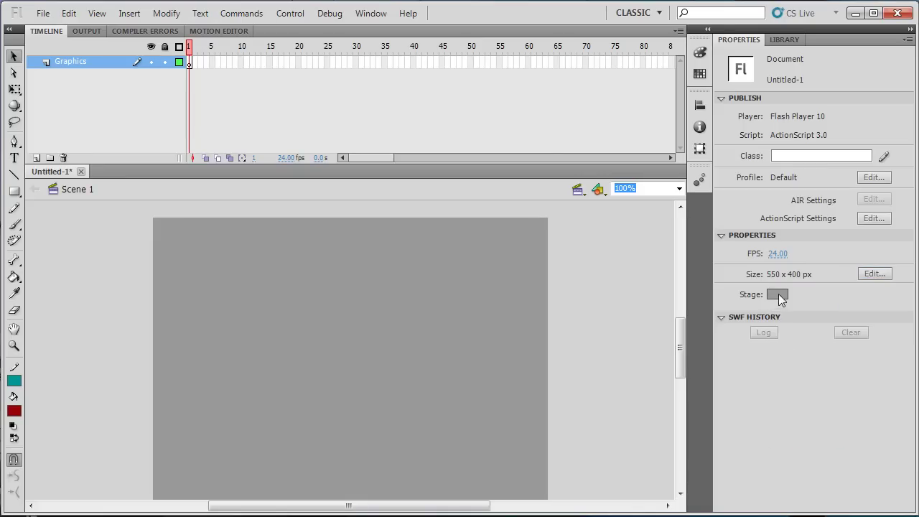
click(777, 294)
click(786, 376)
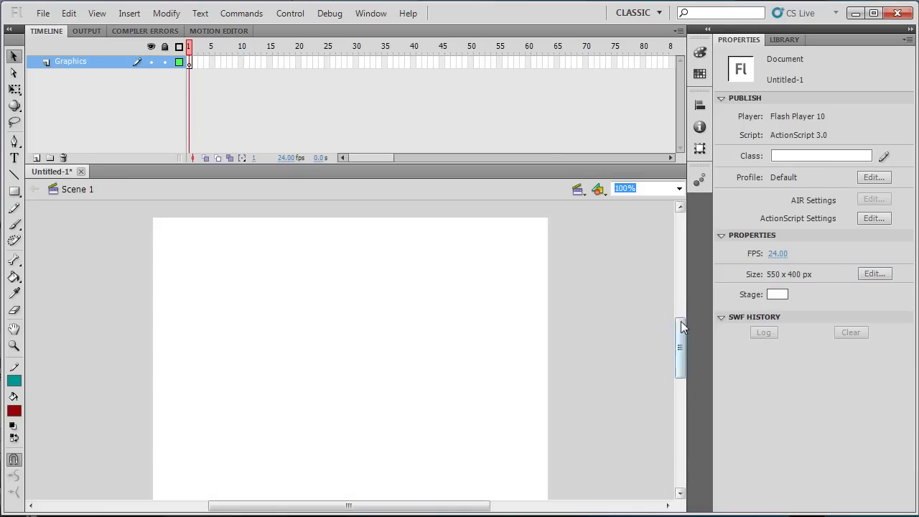
- Zoom the stage to 50%, then Fit in Window, and give the stage more vertical room
drag(681, 321, 681, 325)
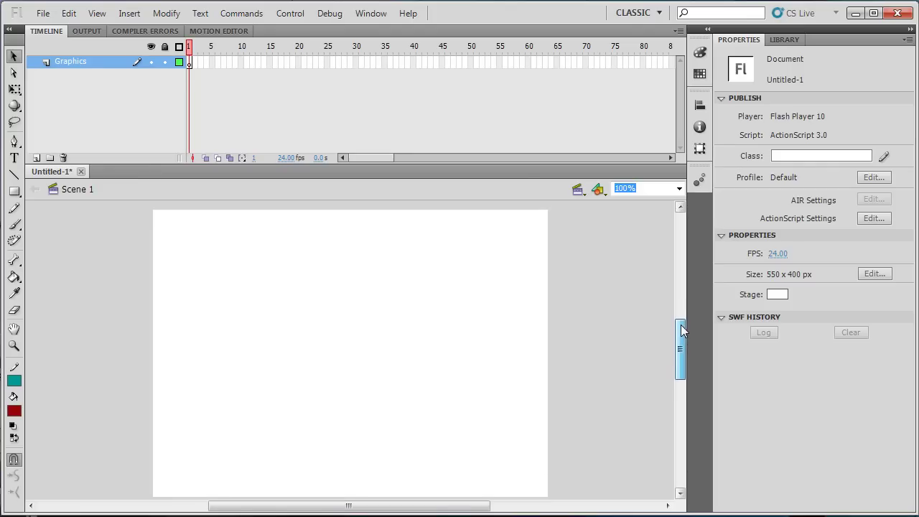
click(679, 188)
click(630, 238)
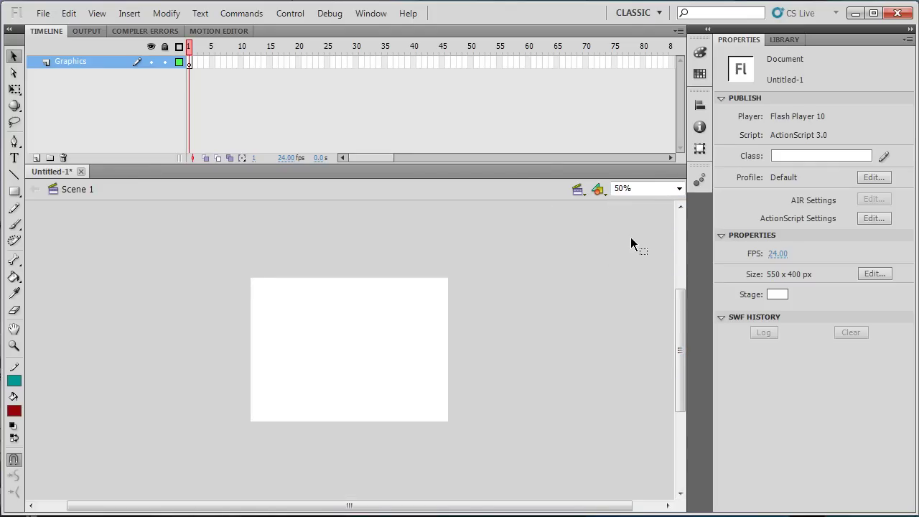
click(679, 188)
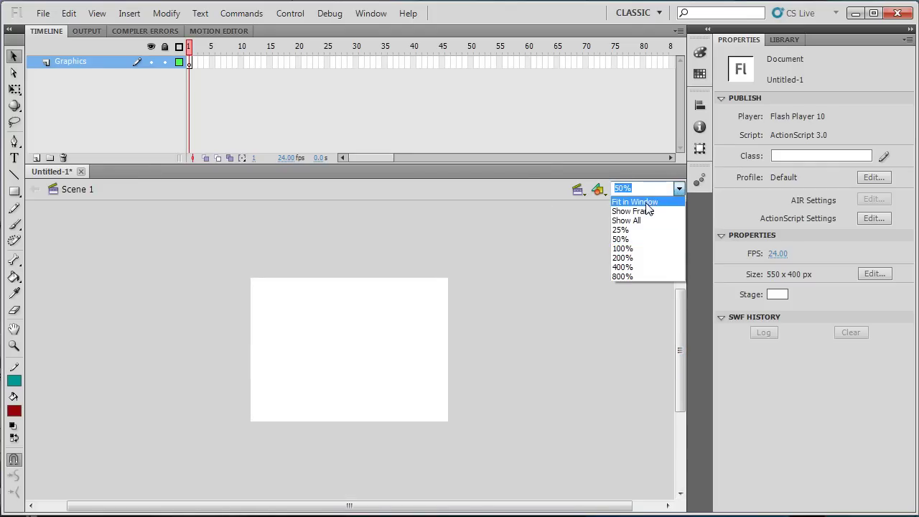
click(645, 200)
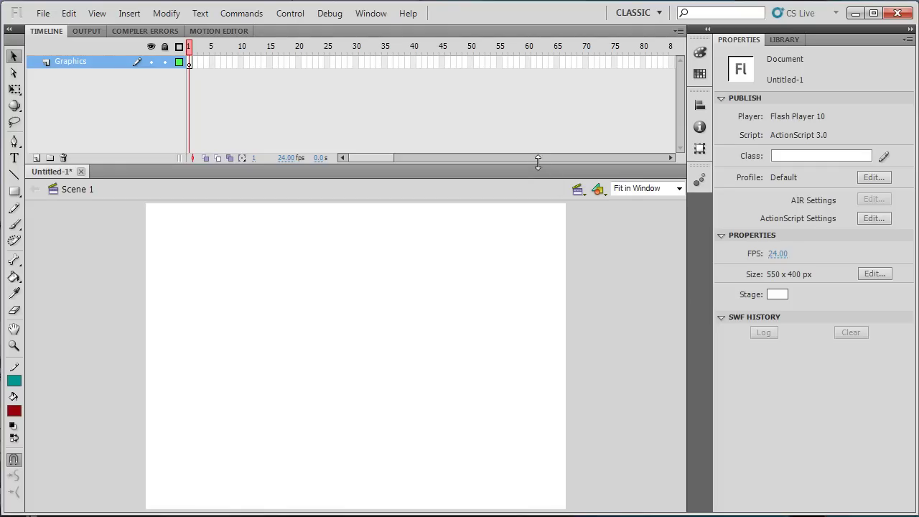
mouse_move(539, 165)
mouse_down()
mouse_move(540, 110)
mouse_move(529, 240)
mouse_move(546, 158)
mouse_move(546, 167)
mouse_up()
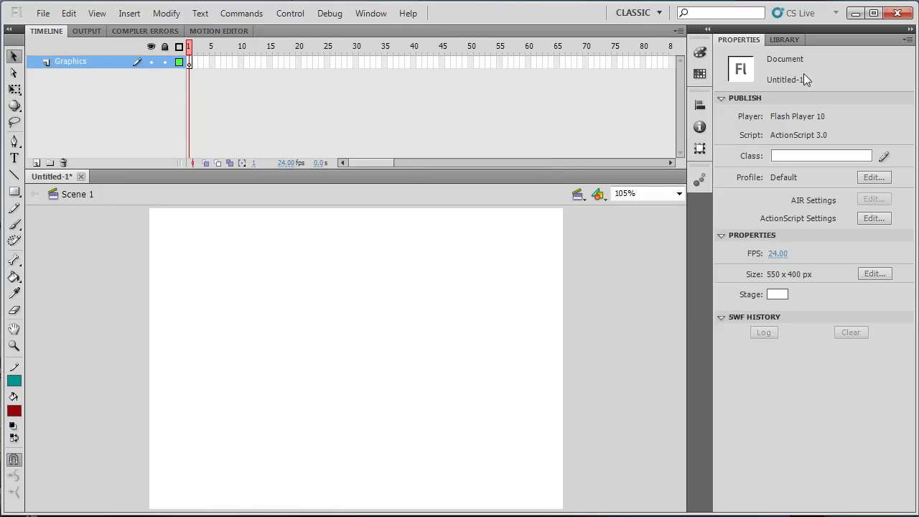
click(787, 40)
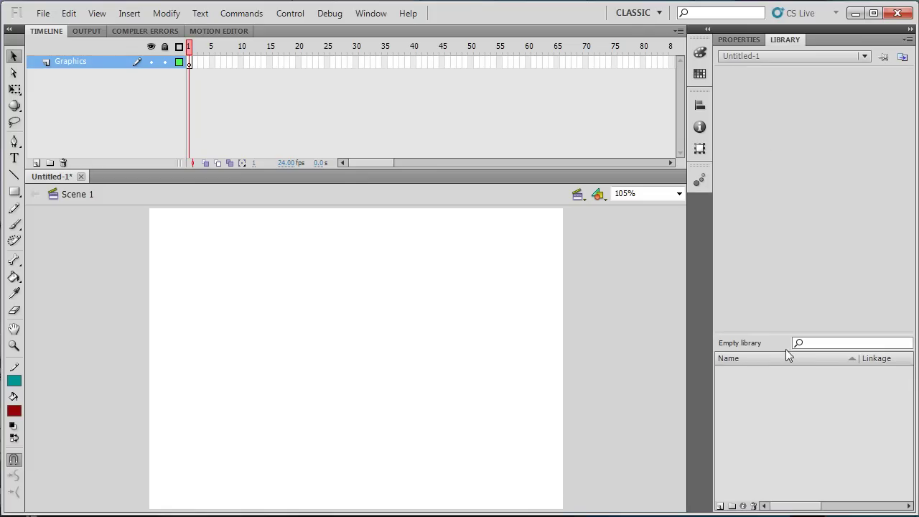
drag(784, 331, 786, 212)
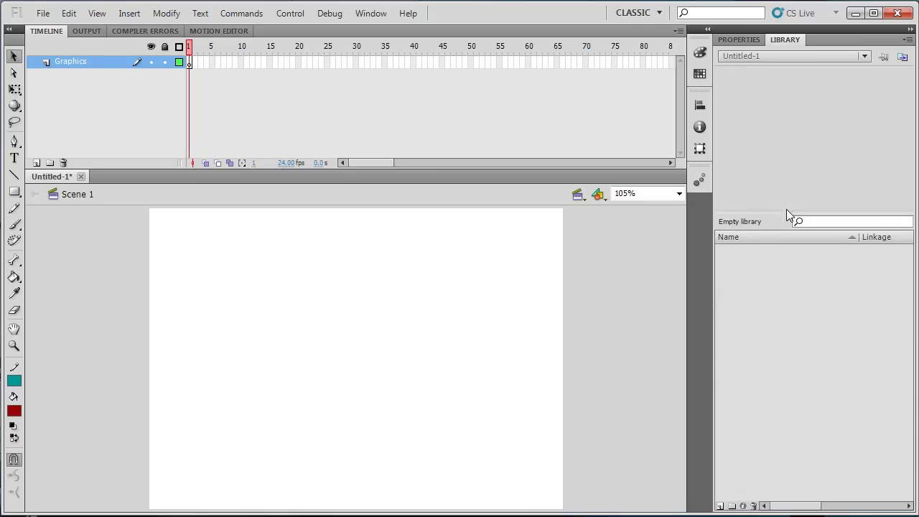
click(746, 41)
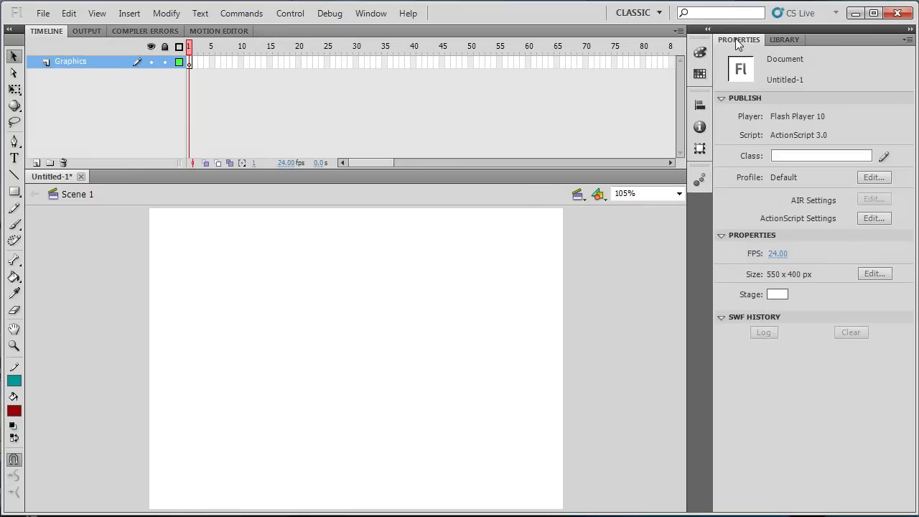
click(371, 14)
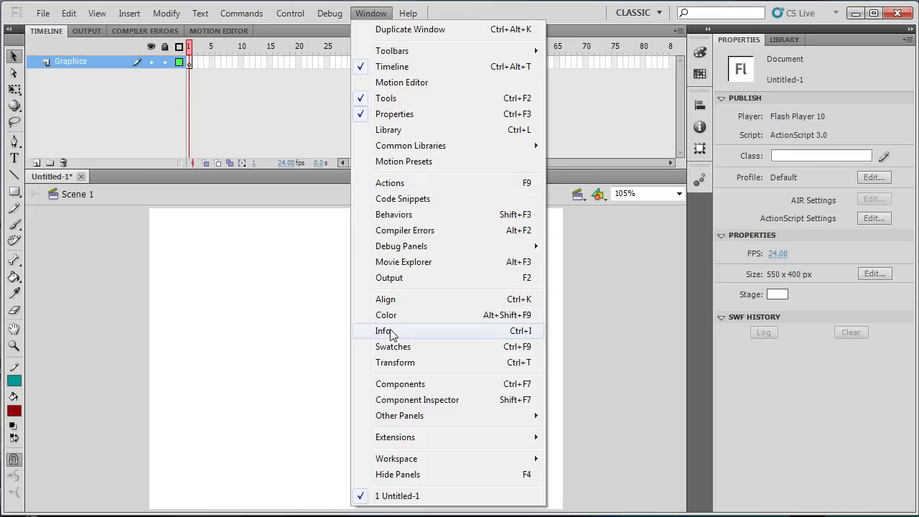
click(44, 14)
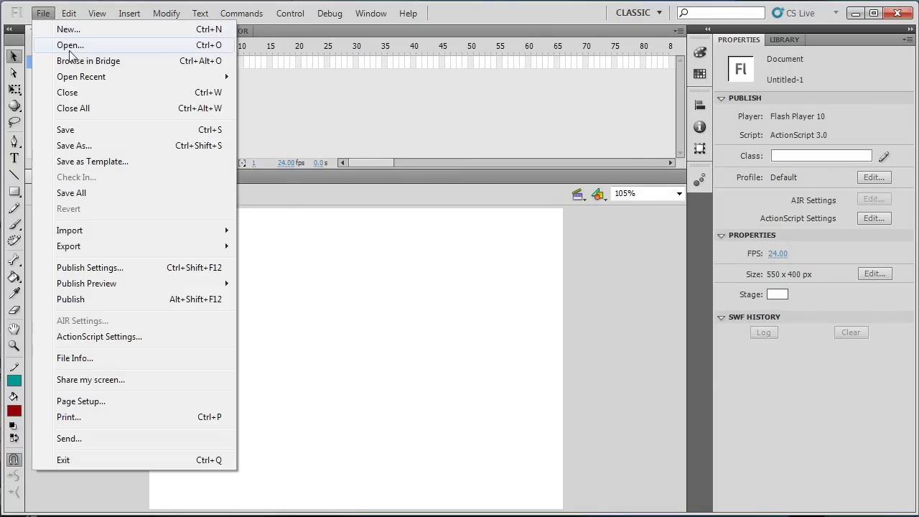
mouse_move(89, 82)
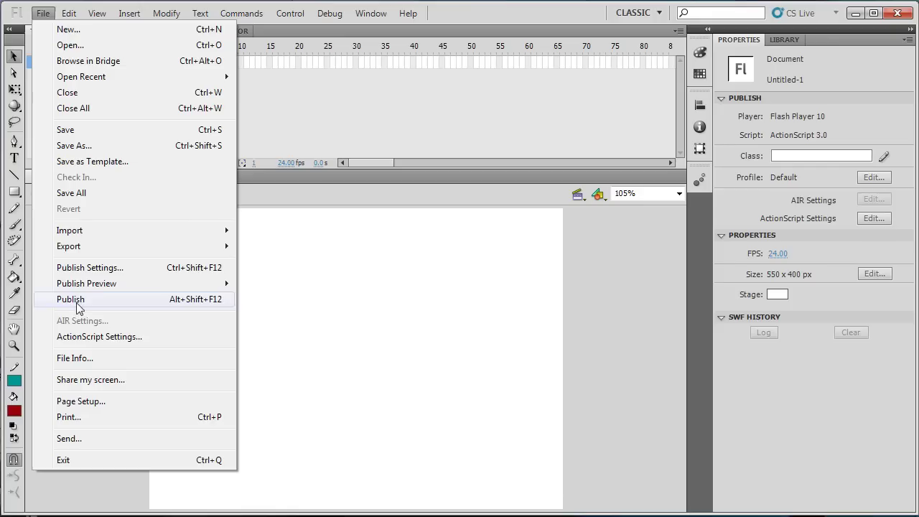
mouse_move(77, 232)
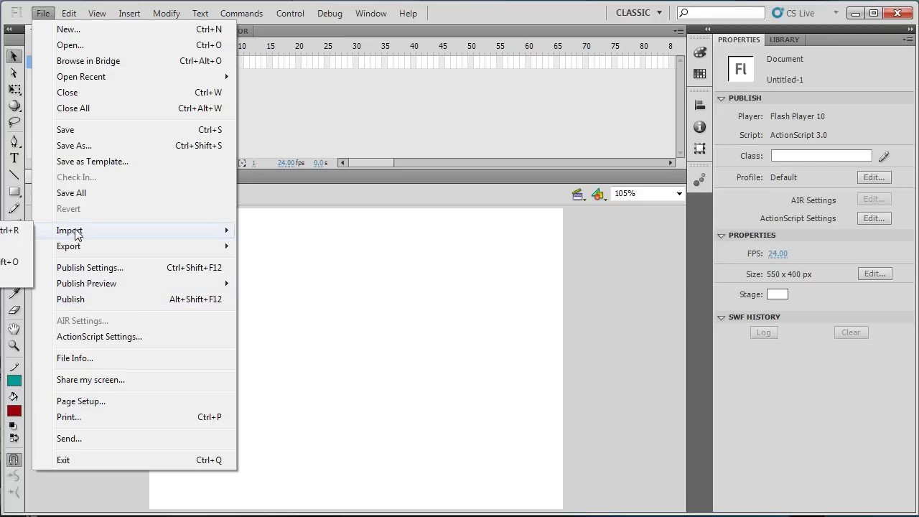
click(353, 334)
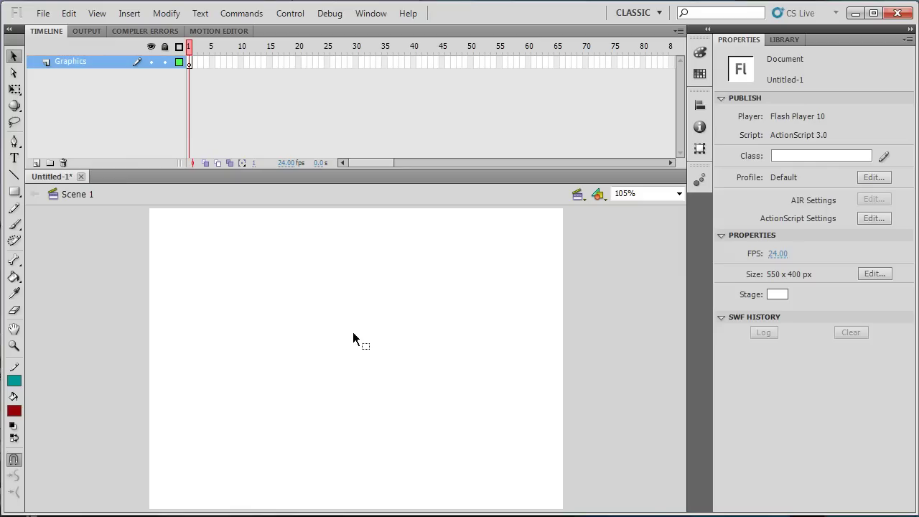
click(15, 75)
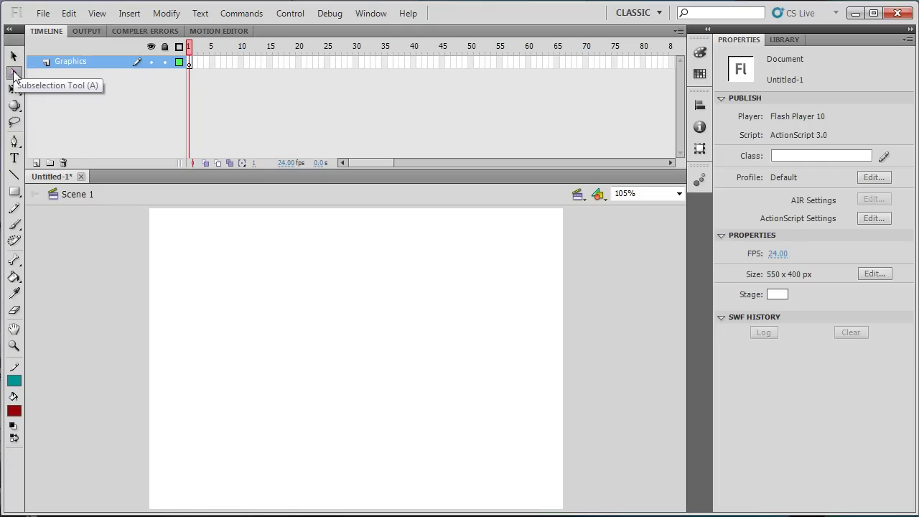
click(14, 191)
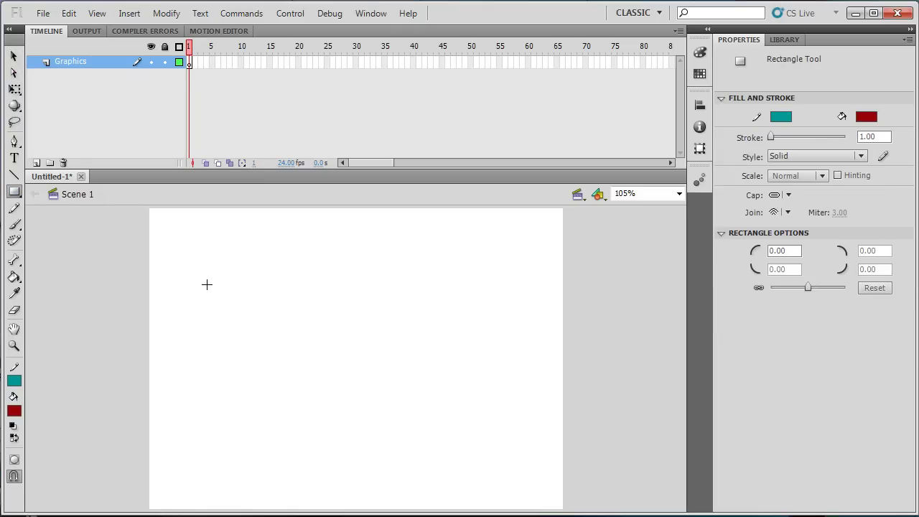
drag(206, 279, 413, 397)
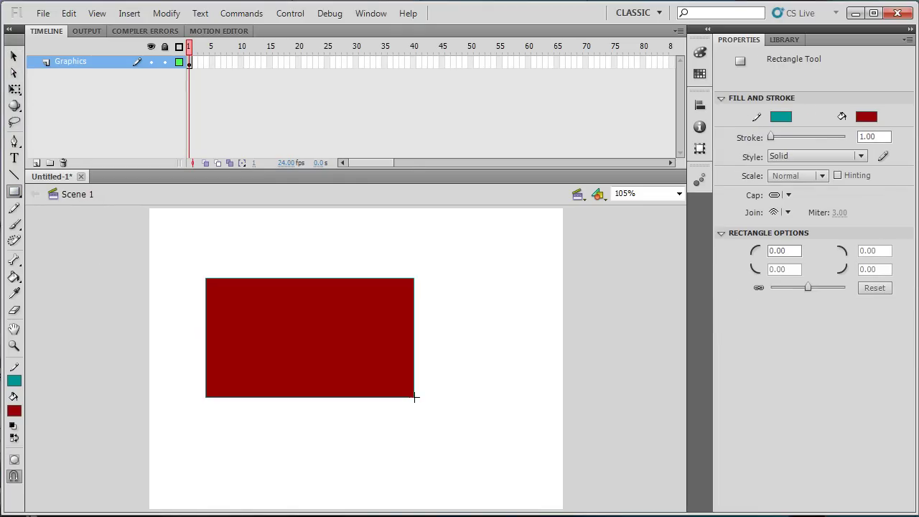
click(13, 57)
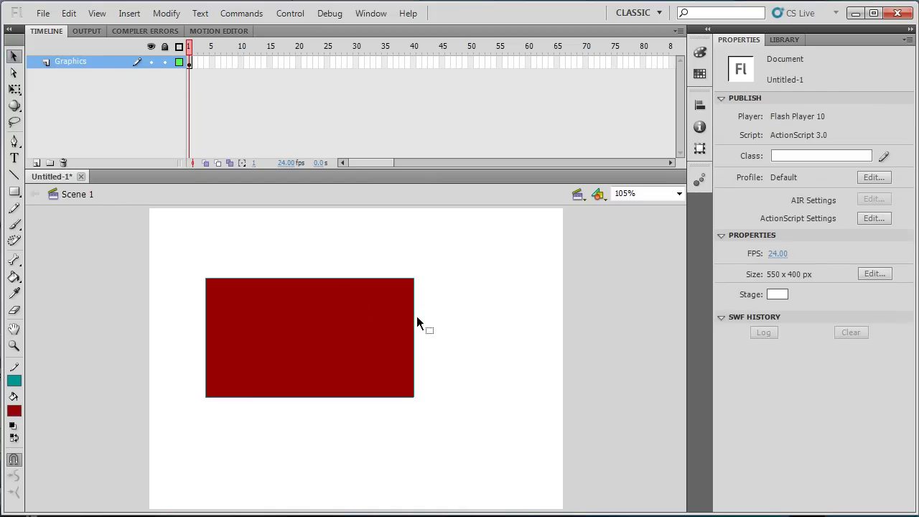
click(334, 329)
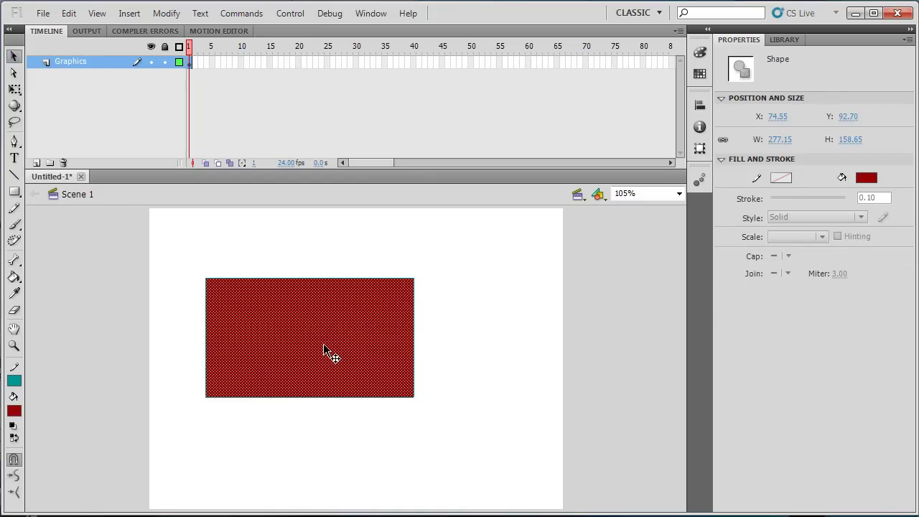
click(450, 331)
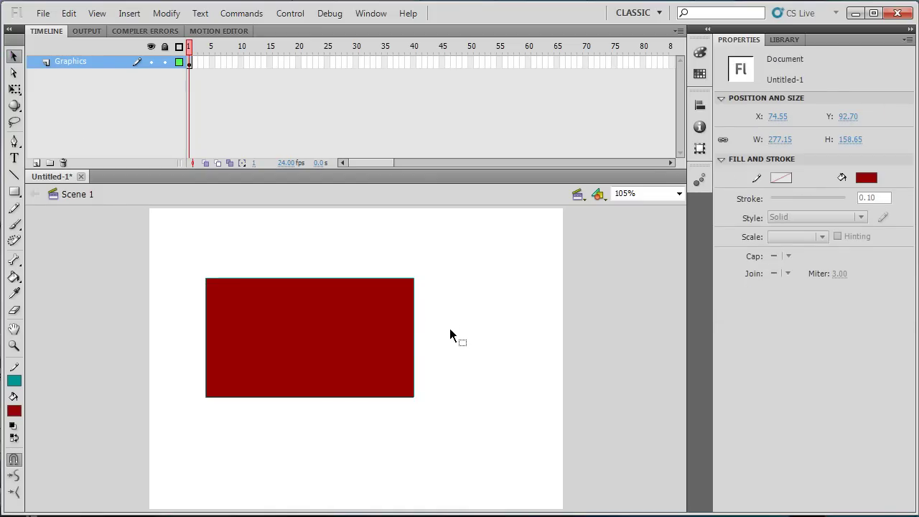
double_click(363, 333)
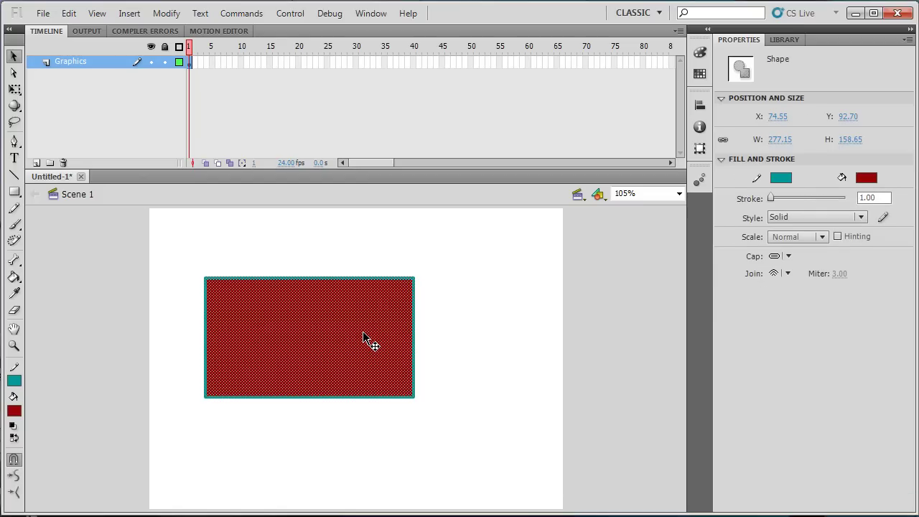
click(438, 332)
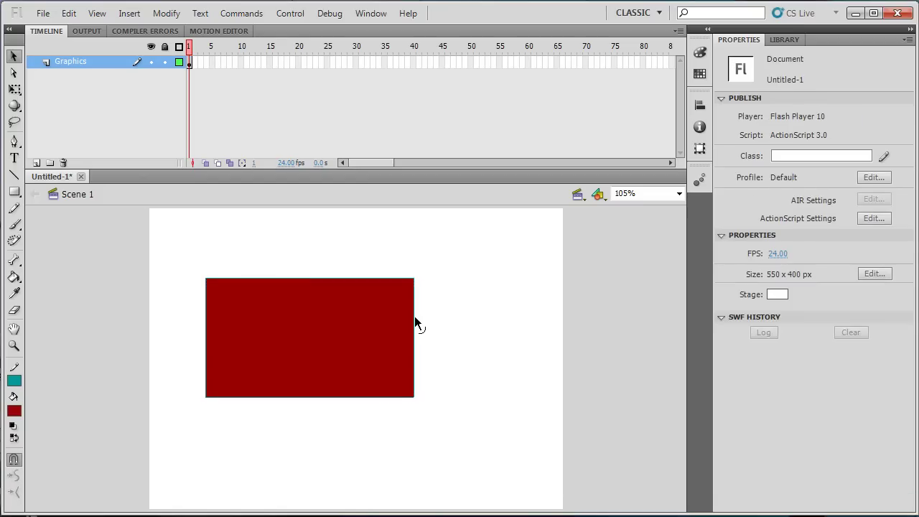
click(415, 323)
click(426, 323)
double_click(414, 323)
drag(415, 324, 495, 300)
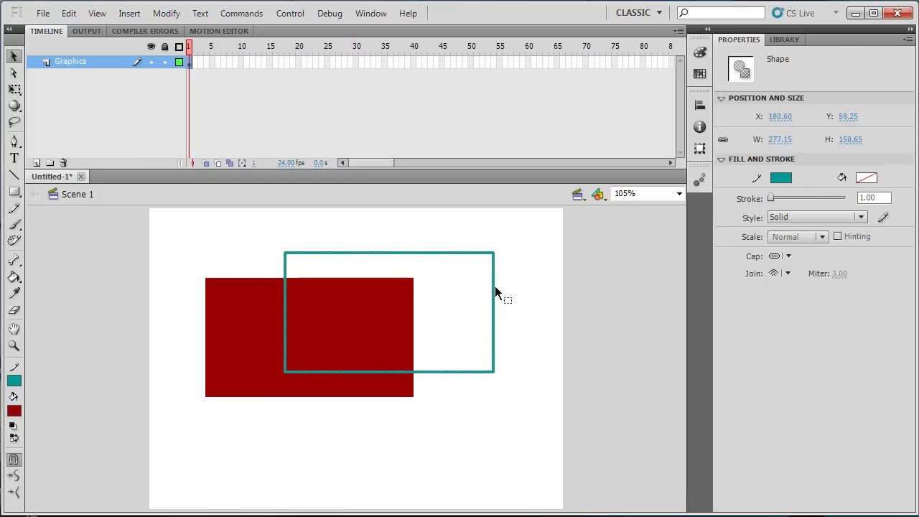
key(ctrl+z)
click(464, 298)
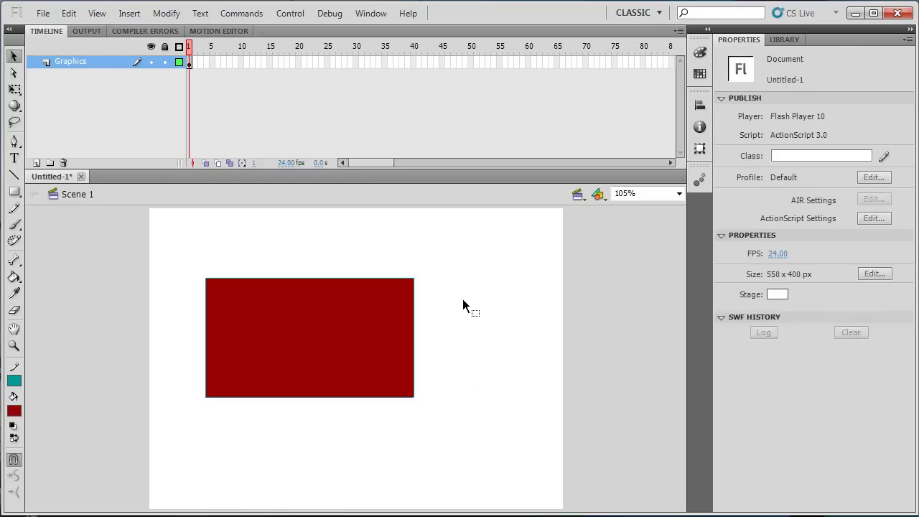
click(330, 332)
drag(330, 332, 567, 287)
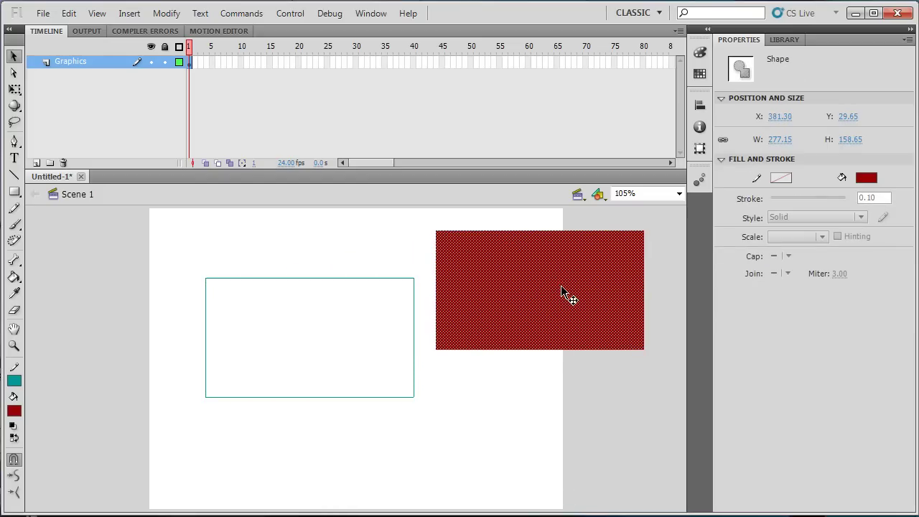
click(414, 356)
drag(414, 356, 422, 359)
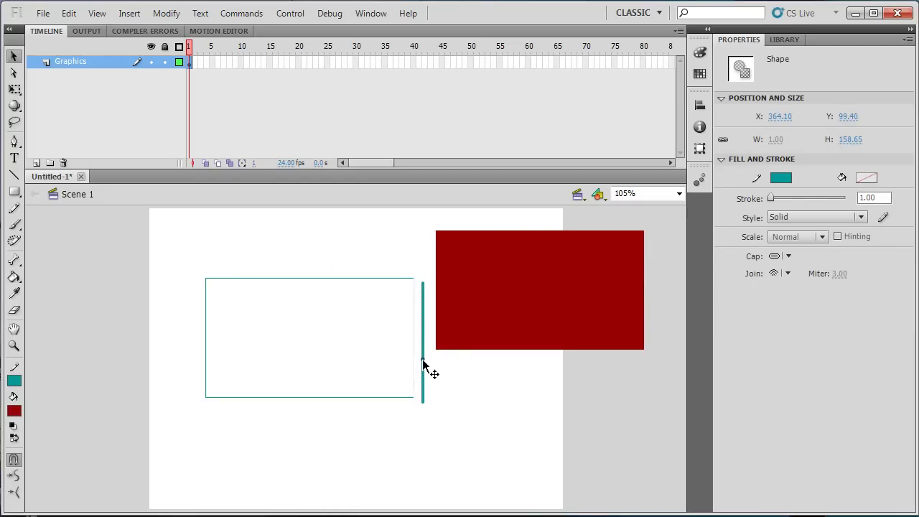
click(372, 276)
click(373, 277)
drag(372, 278, 375, 260)
key(ctrl+z)
key(ctrl+z)
key(ctrl+z)
key(ctrl+z)
key(ctrl+z)
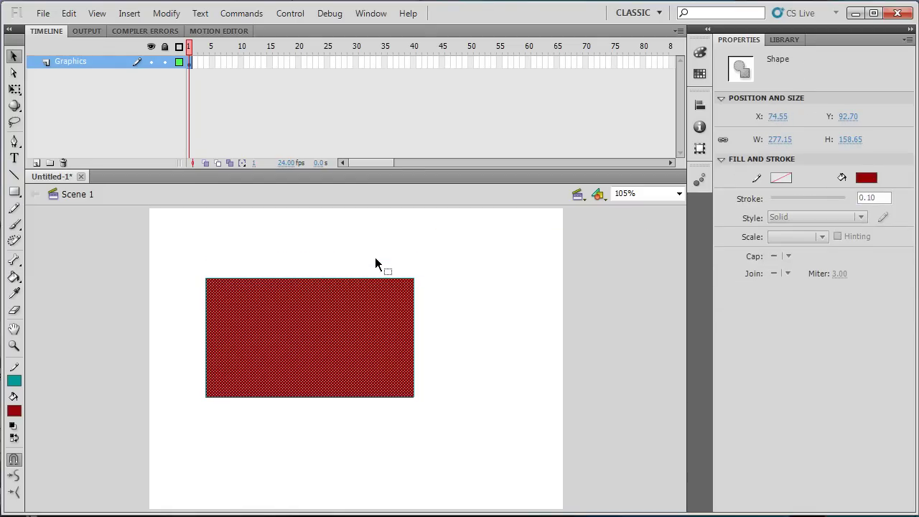
click(485, 263)
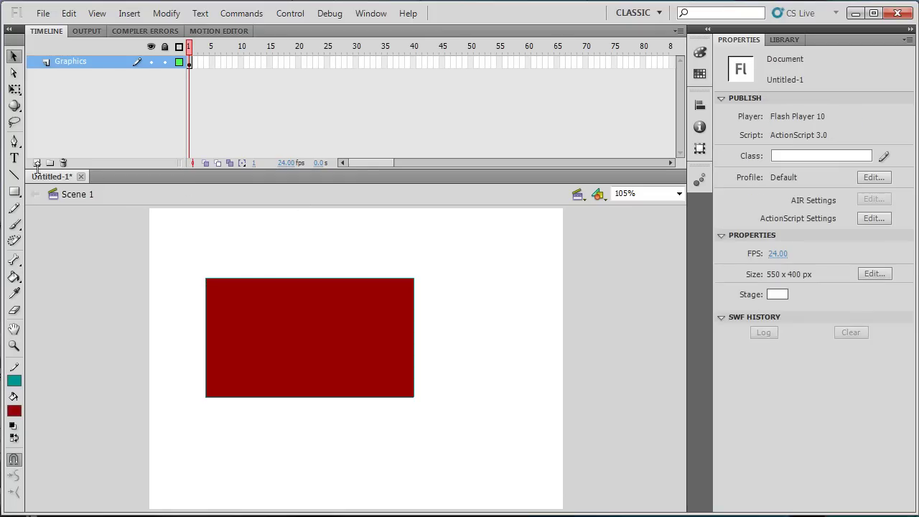
click(14, 175)
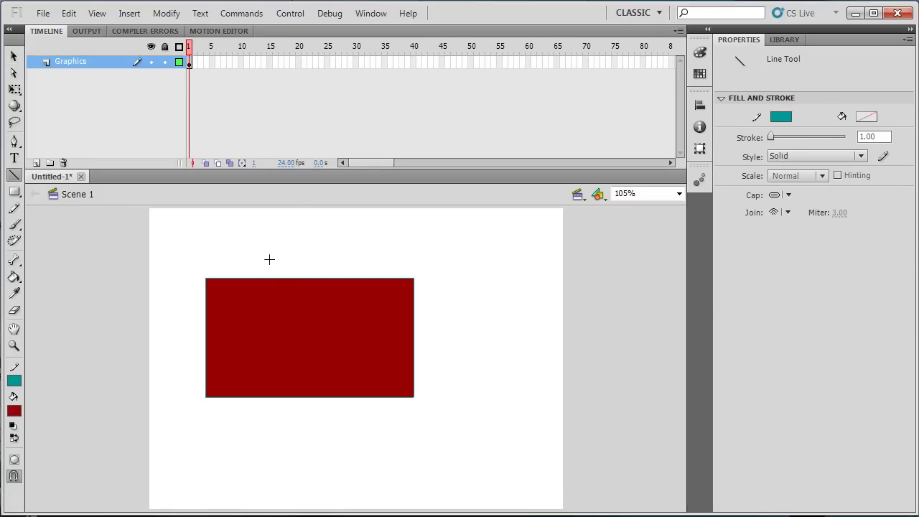
drag(268, 252, 372, 443)
click(15, 57)
click(346, 320)
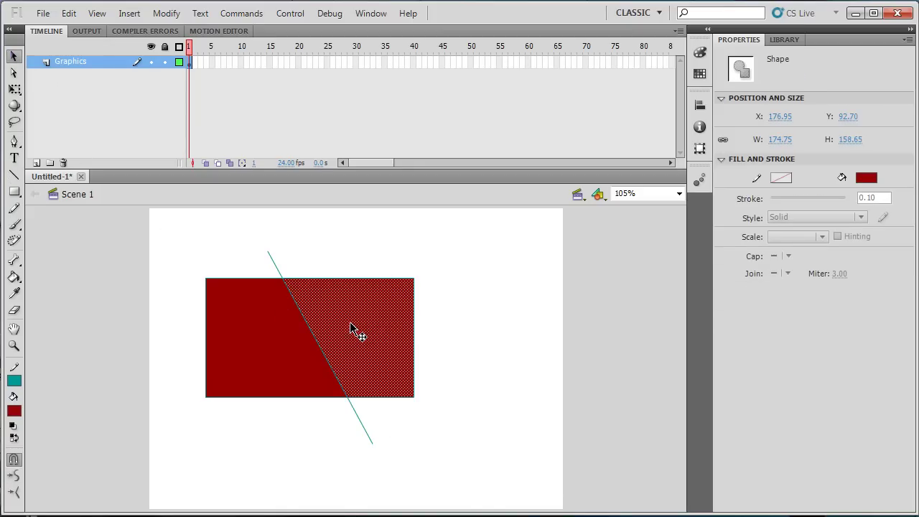
drag(351, 326, 506, 307)
click(324, 379)
drag(280, 373, 136, 450)
click(330, 366)
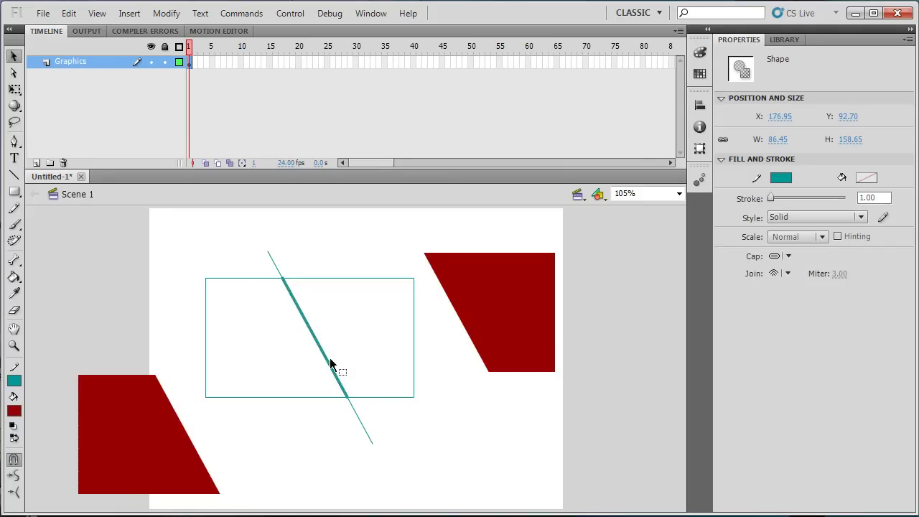
click(405, 298)
drag(320, 351, 443, 321)
click(414, 332)
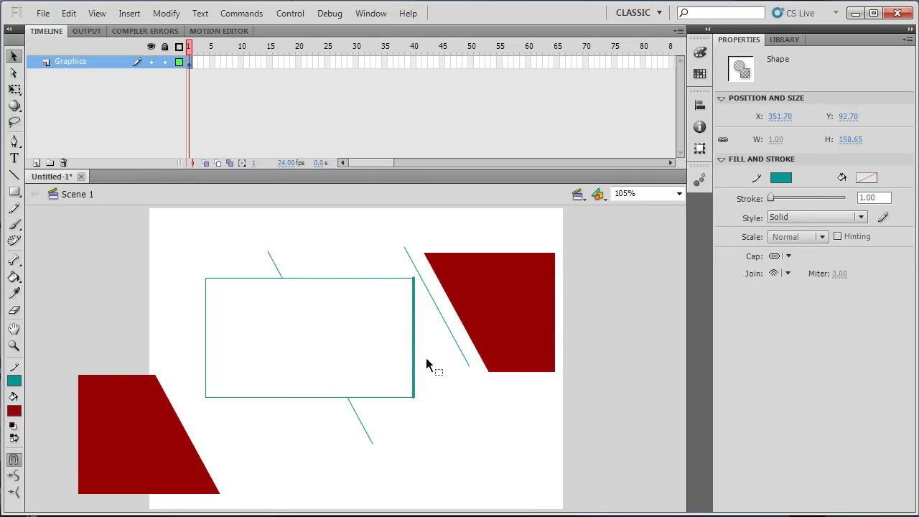
key(ctrl+z)
key(ctrl+z)
key(ctrl+z)
key(ctrl+z)
key(ctrl+z)
key(ctrl+z)
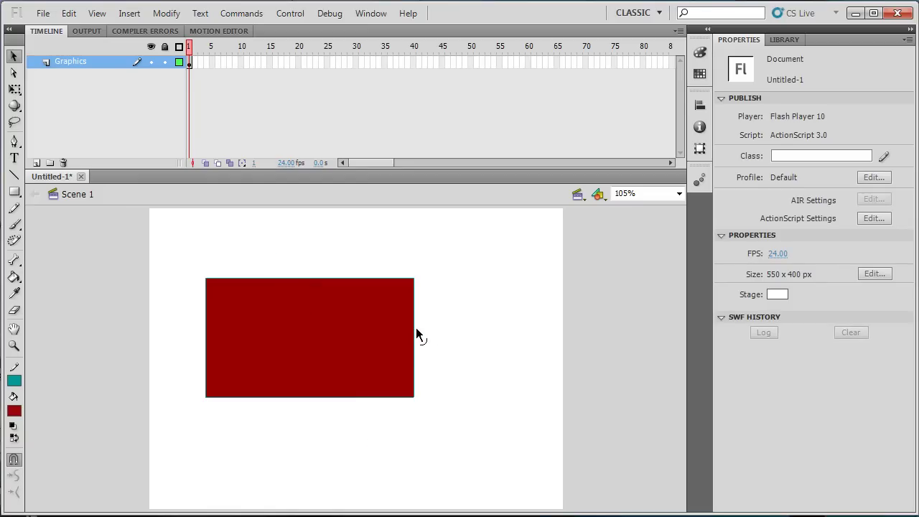
- Bend the rectangle's right, inner and lower-left edges into curves and move its top corners
drag(416, 333, 446, 334)
drag(449, 299, 460, 281)
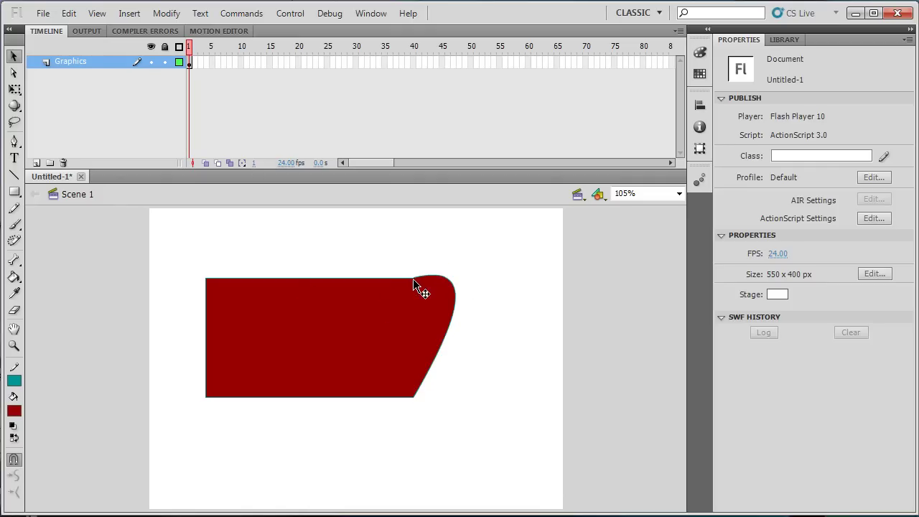
drag(414, 278, 415, 221)
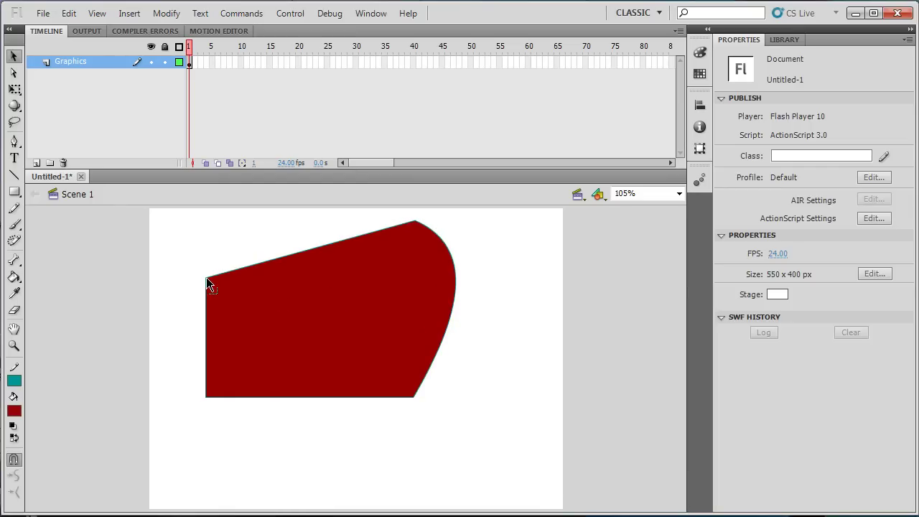
drag(206, 277, 361, 340)
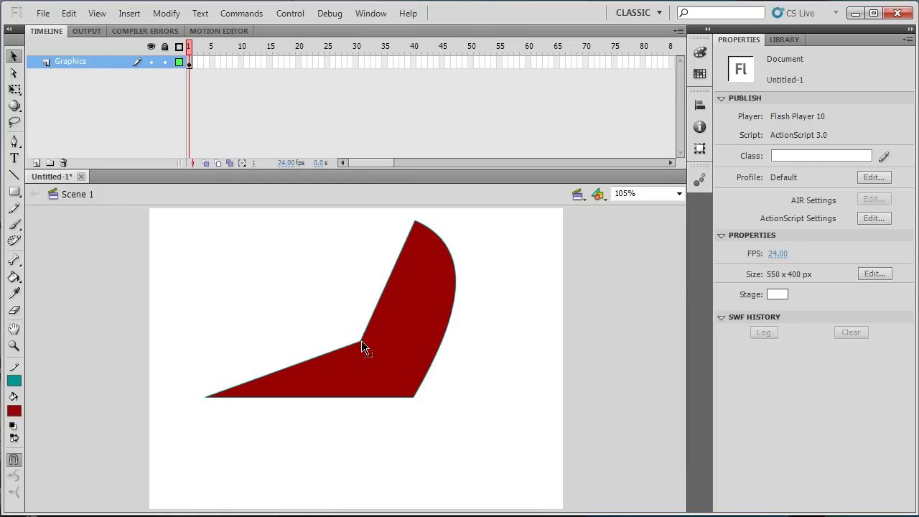
drag(380, 300, 400, 307)
drag(313, 359, 298, 313)
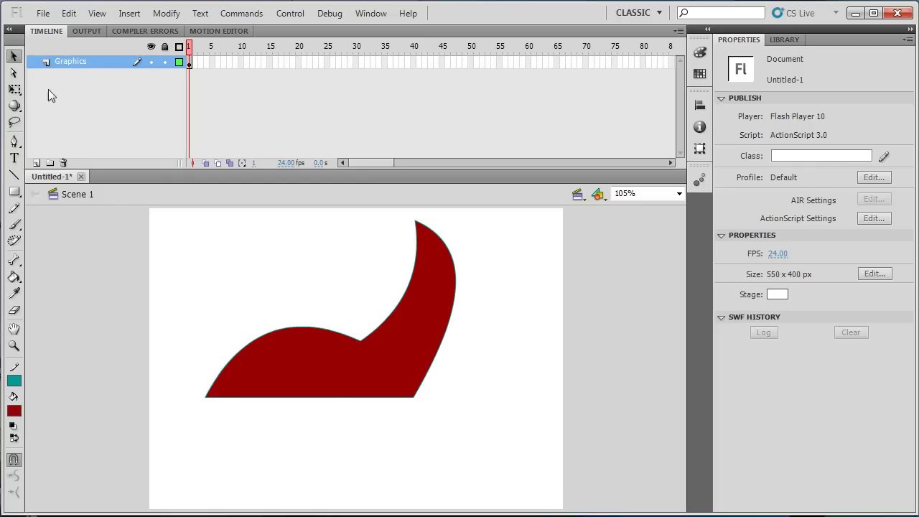
- With the Subselection tool, drag the notch's middle-anchor handles to reshape its curve
click(14, 74)
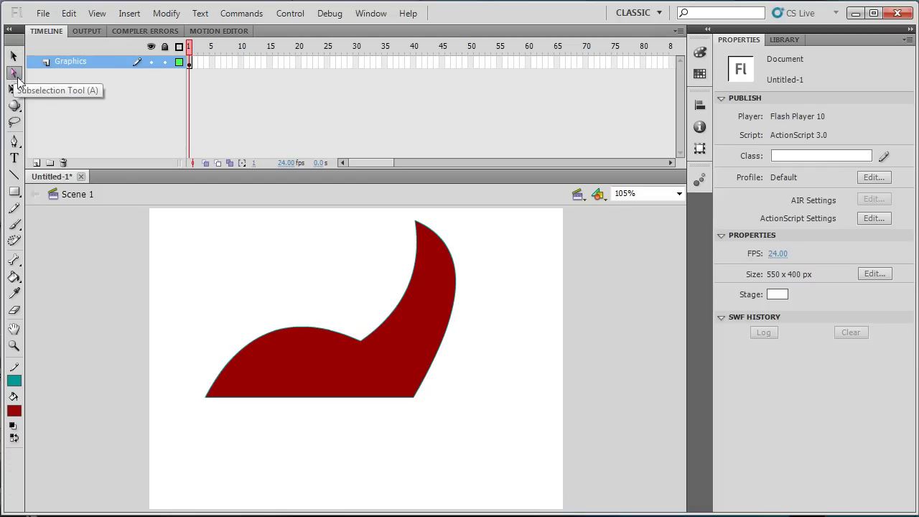
click(362, 345)
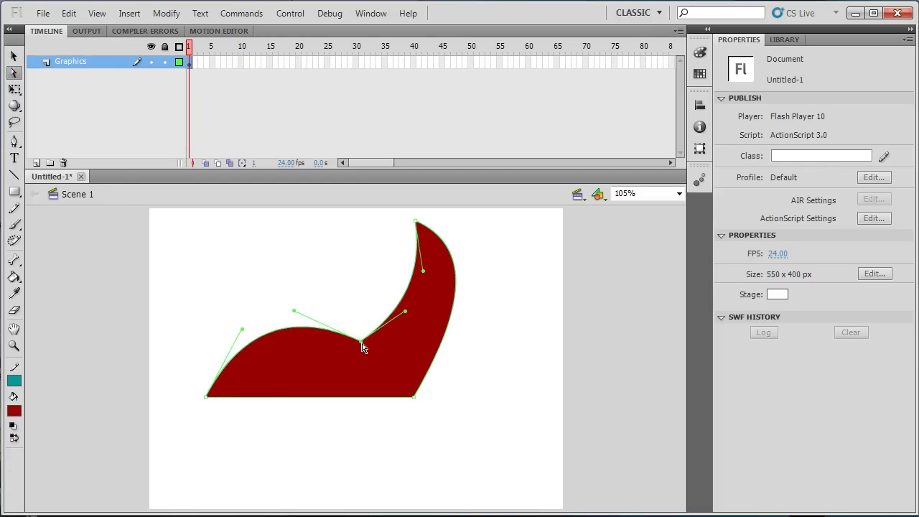
drag(406, 311, 344, 267)
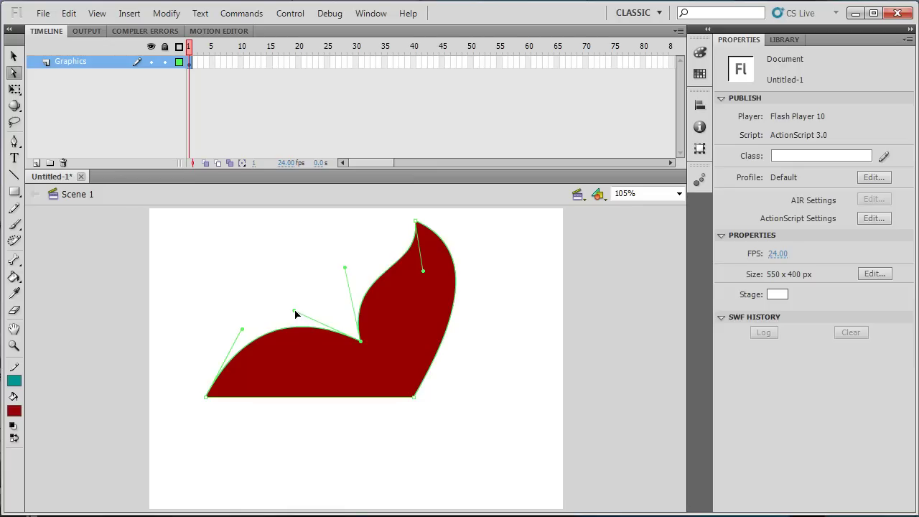
drag(296, 314, 314, 294)
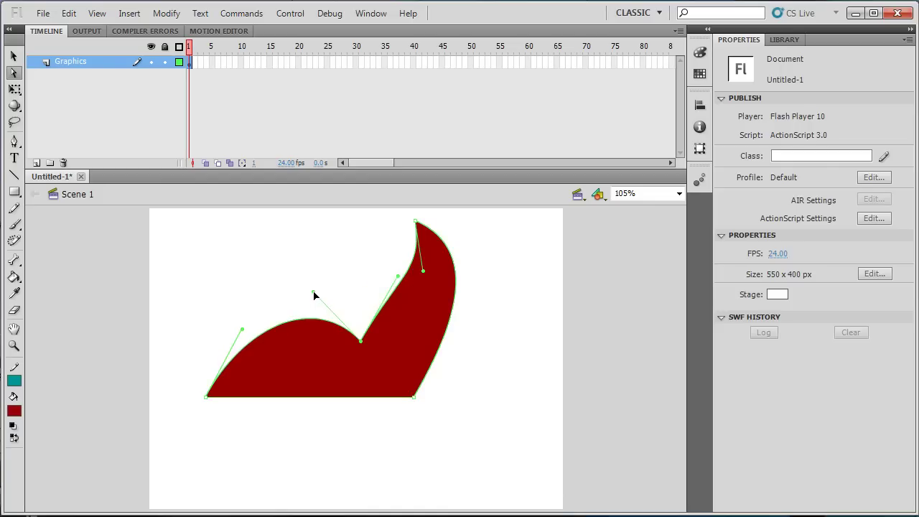
click(350, 259)
click(398, 294)
click(361, 341)
drag(400, 278, 353, 270)
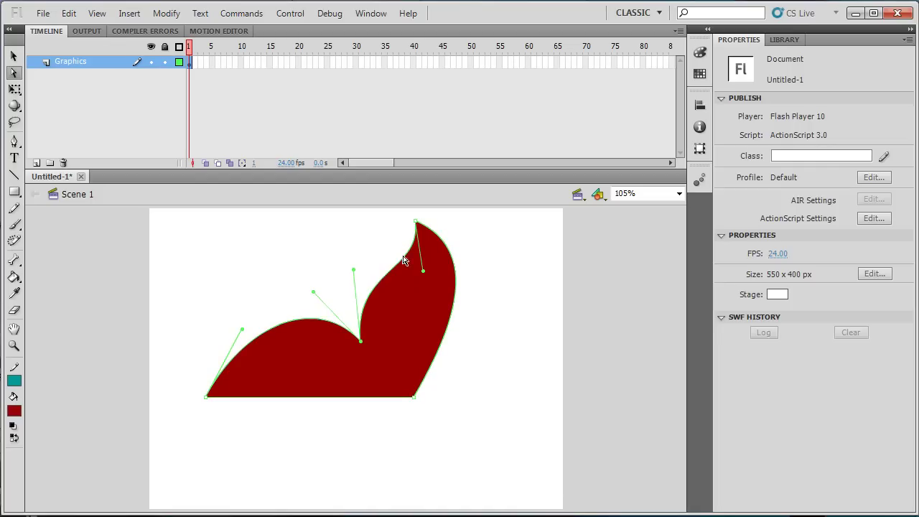
- Select the bottom corner anchors and nudge the bottom-left point with arrow keys to level the edge
drag(452, 450, 439, 413)
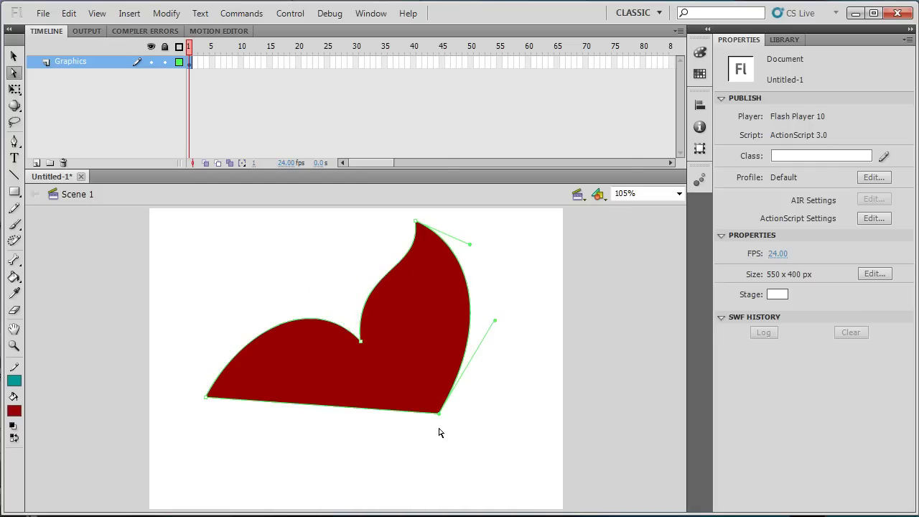
drag(181, 435, 223, 386)
key(Down)
key(Down)
key(Down)
key(Down)
key(Down)
key(Down)
key(Down)
key(Down)
key(Down)
key(Down)
key(Down)
key(Down)
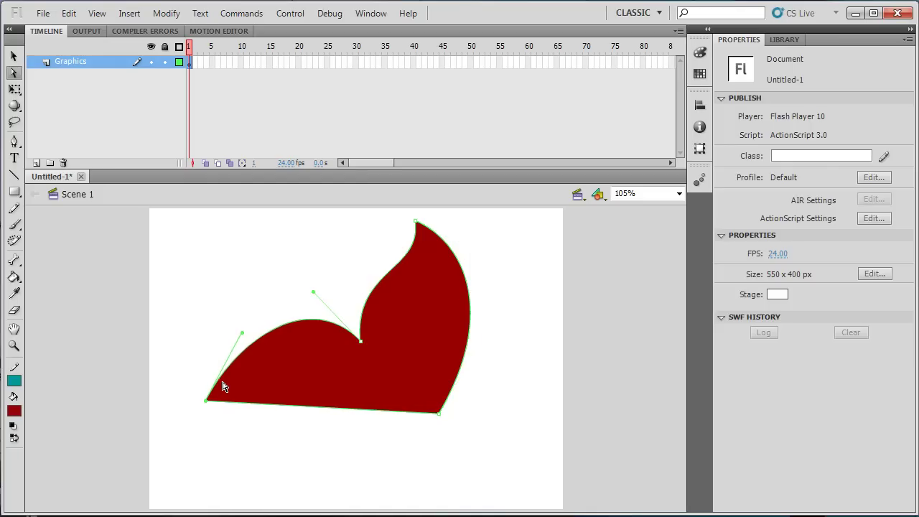
key(Up)
key(Up)
key(Up)
key(Up)
key(Up)
key(Up)
key(Up)
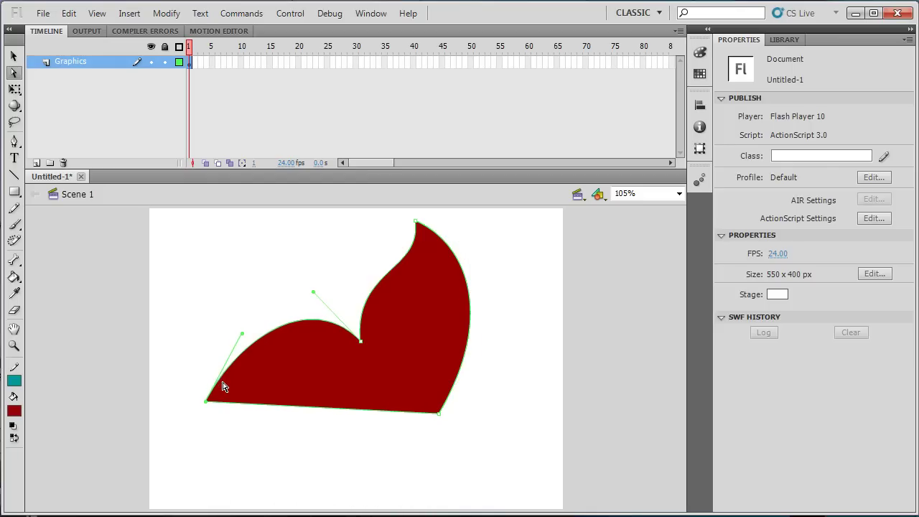
key(Up)
key(Up)
key(Up)
key(Up)
key(Up)
key(Up)
key(Up)
key(Up)
key(Up)
key(Up)
key(Up)
key(Up)
key(Up)
key(Up)
key(Up)
key(Up)
key(Up)
key(Up)
key(Up)
key(Up)
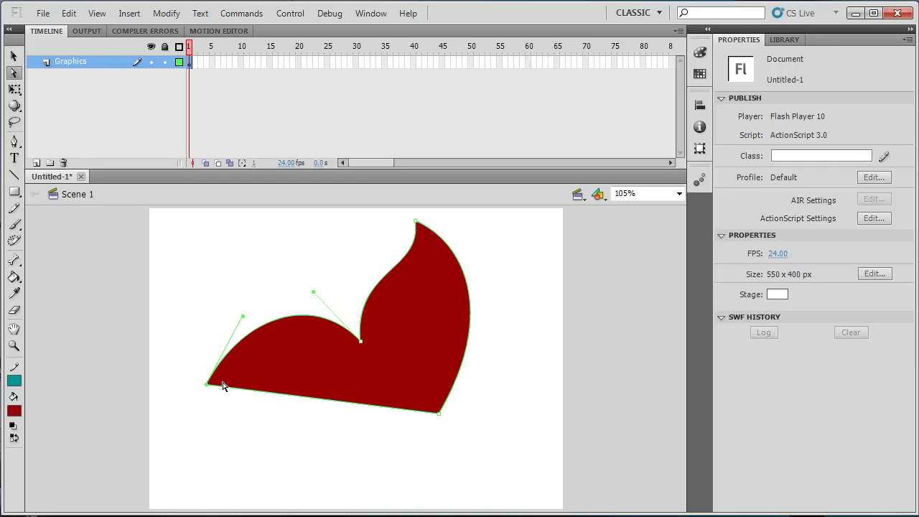
key(Right)
key(Right)
key(Right)
key(Right)
key(Right)
key(Right)
key(Right)
key(Right)
key(Right)
key(Right)
key(Right)
key(Right)
key(Right)
key(Right)
key(Right)
key(Right)
key(Right)
key(Right)
key(Right)
key(Right)
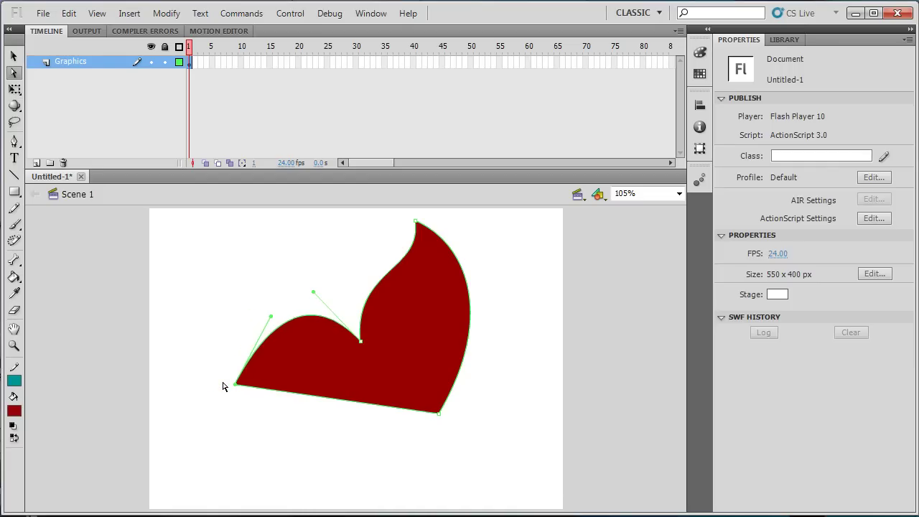
key(Down)
key(Down)
key(Down)
key(Down)
key(Down)
key(Down)
key(Down)
key(Down)
key(Down)
key(Down)
key(Down)
key(Down)
key(Down)
key(Down)
key(Down)
key(Down)
key(Down)
key(Down)
key(Down)
key(Down)
key(Left)
key(Left)
key(Left)
key(Left)
key(Left)
key(Left)
key(Left)
key(Left)
key(Left)
key(Left)
key(Left)
key(Left)
key(Left)
key(Left)
key(Left)
key(Left)
key(Left)
key(Left)
key(Left)
key(Left)
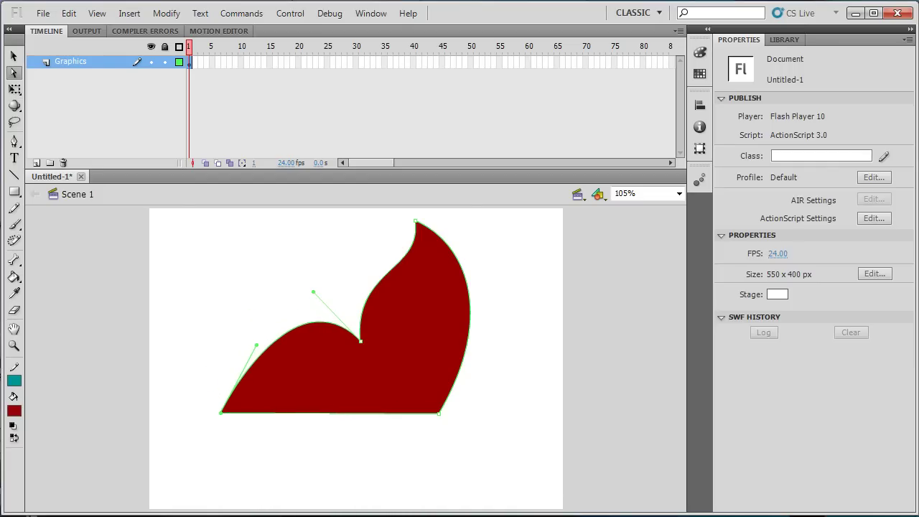
- Select and delete the red leaf shape, then open and close the 3D tools list
key(v)
click(362, 373)
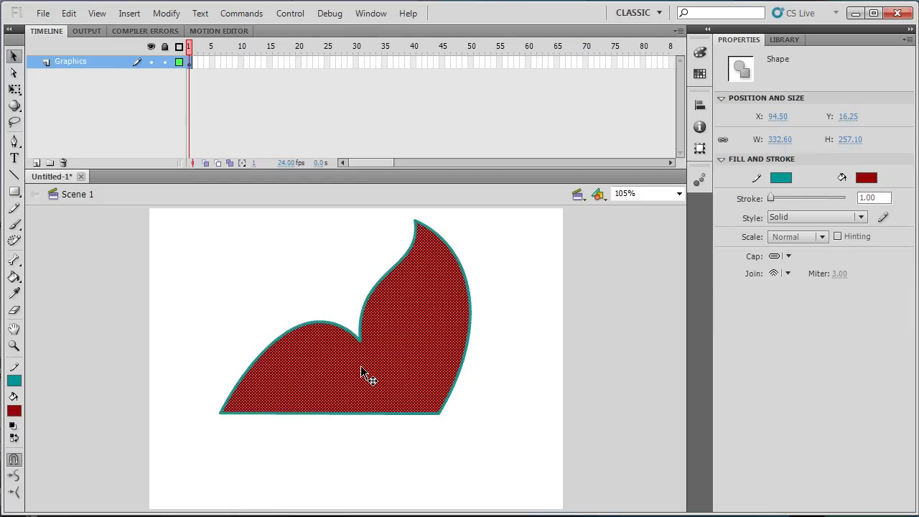
key(Delete)
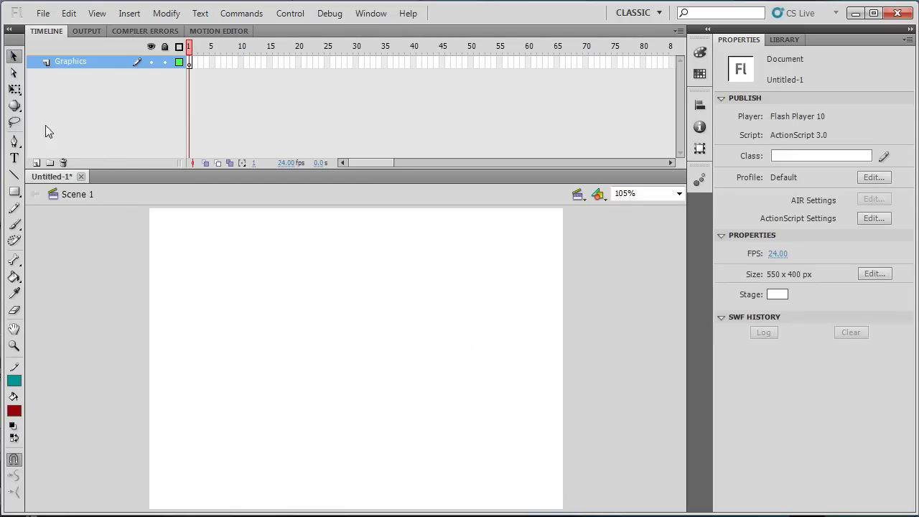
click(16, 107)
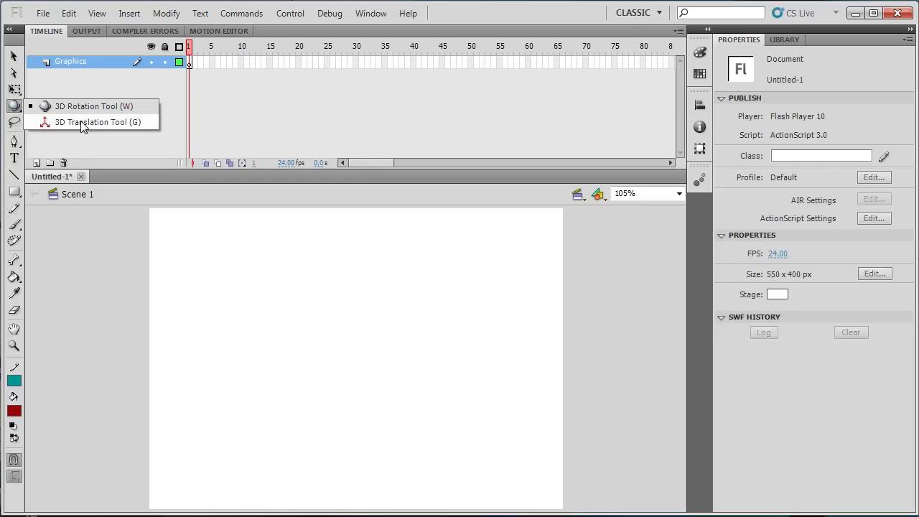
click(83, 86)
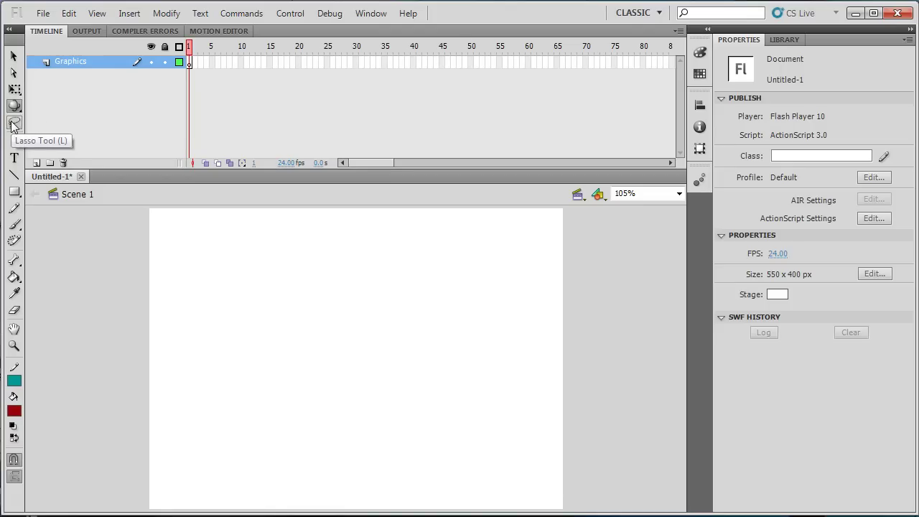
click(15, 192)
drag(223, 286, 409, 403)
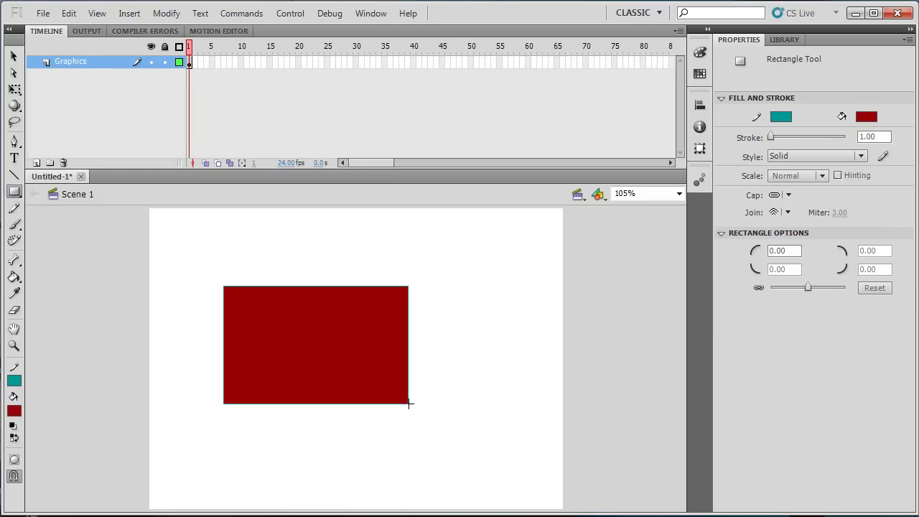
click(14, 122)
mouse_move(407, 245)
mouse_down()
mouse_move(365, 269)
mouse_move(366, 324)
mouse_move(426, 360)
mouse_move(466, 320)
mouse_move(450, 285)
mouse_move(393, 251)
mouse_up()
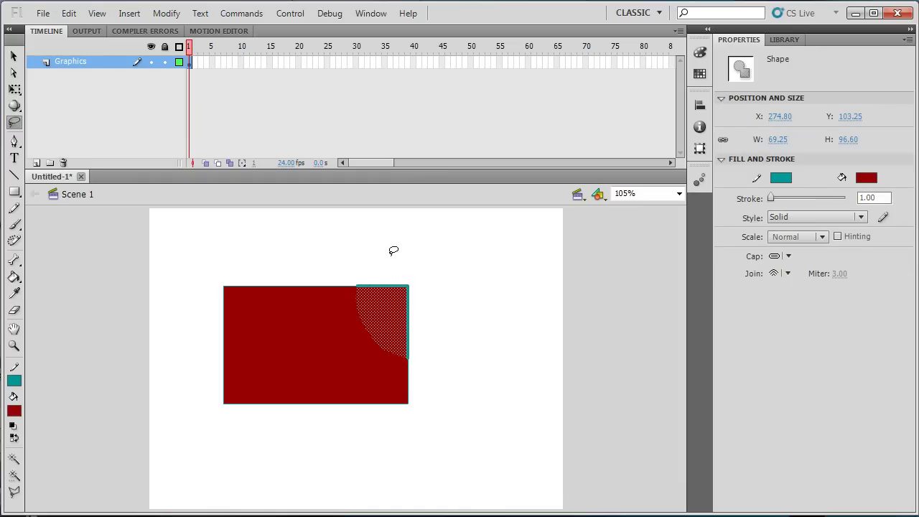
key(Delete)
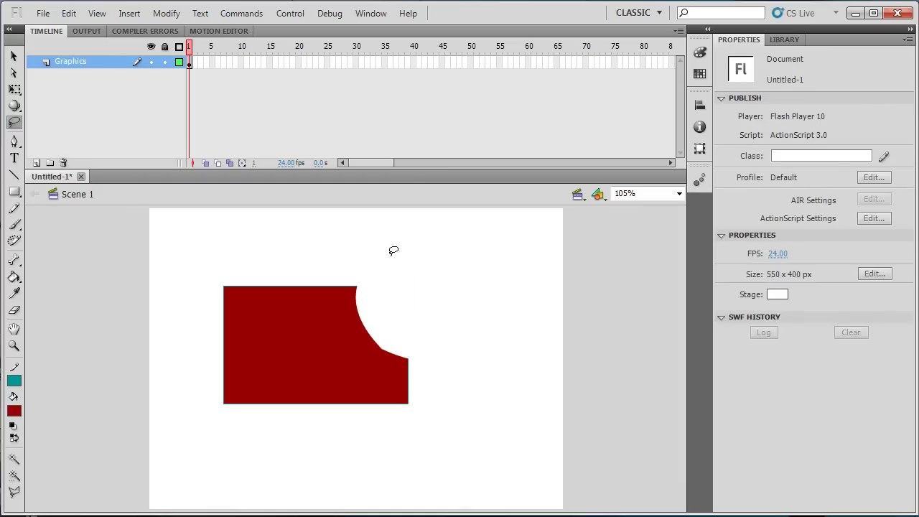
key(ctrl+z)
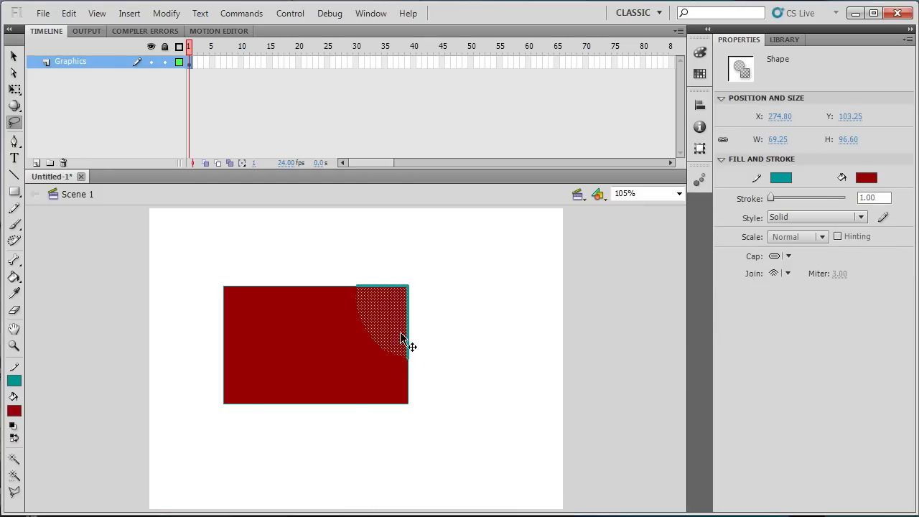
mouse_move(353, 423)
mouse_down()
mouse_move(309, 337)
mouse_move(275, 336)
mouse_move(274, 443)
mouse_up()
key(Delete)
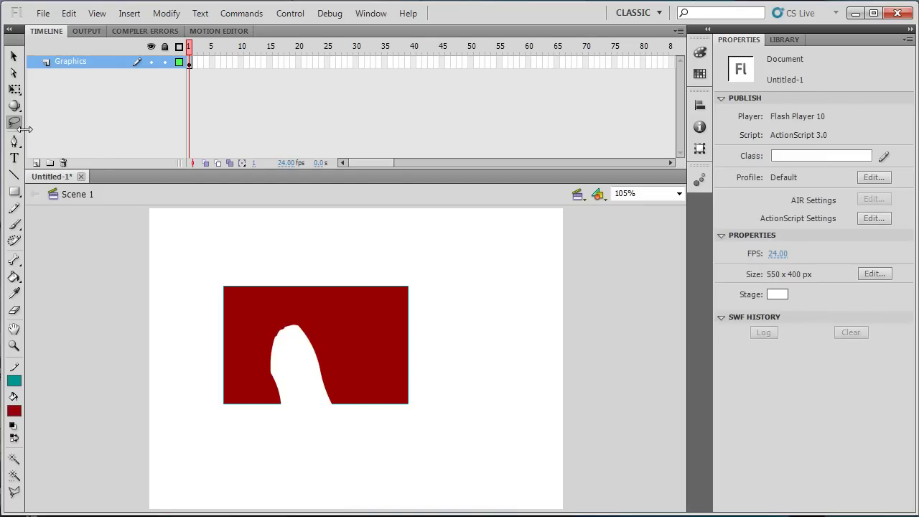
click(14, 56)
double_click(236, 302)
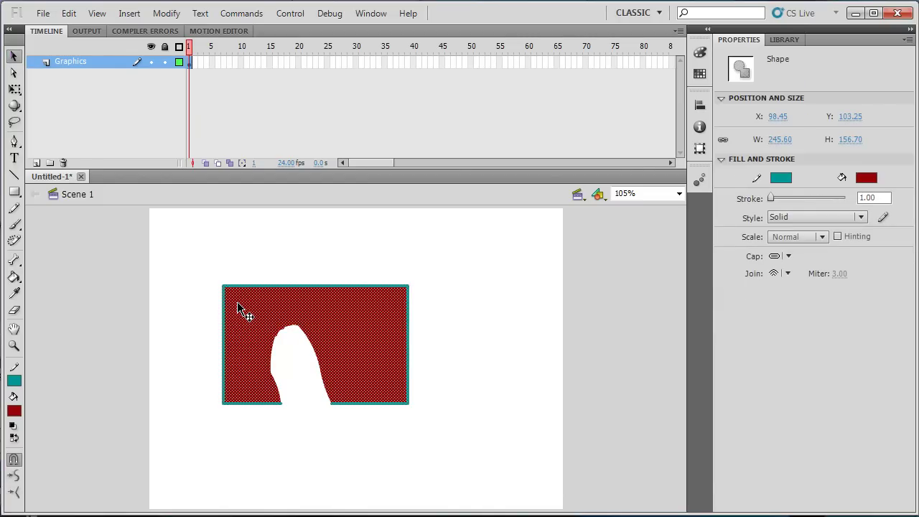
key(Delete)
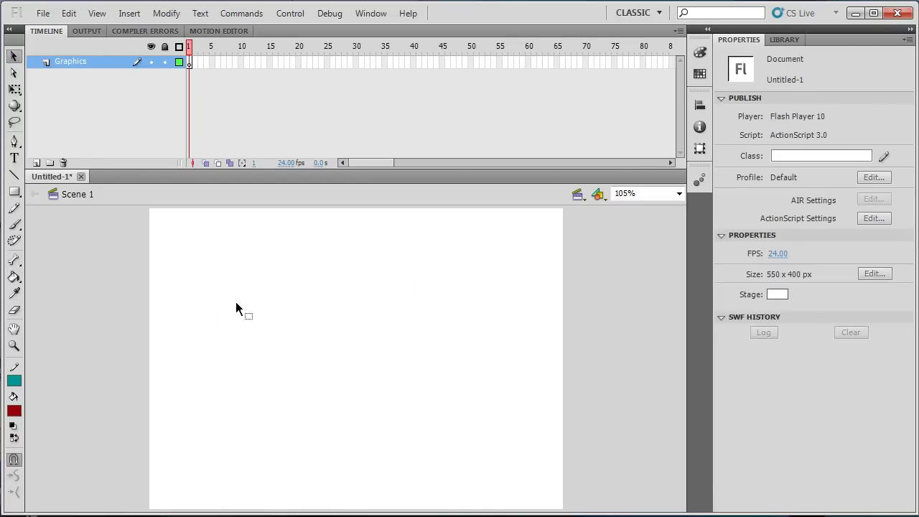
- Draw a closed Pen path of four curved anchors, finishing back at the first anchor
click(16, 141)
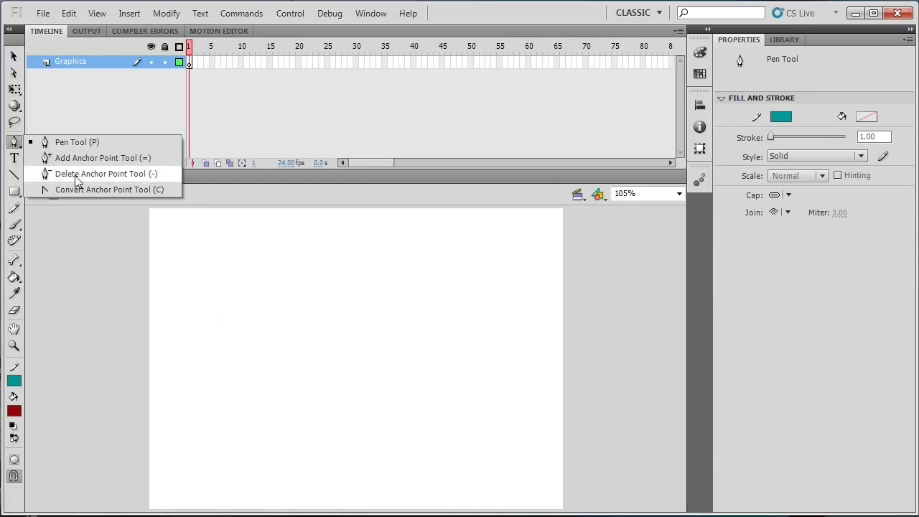
click(79, 143)
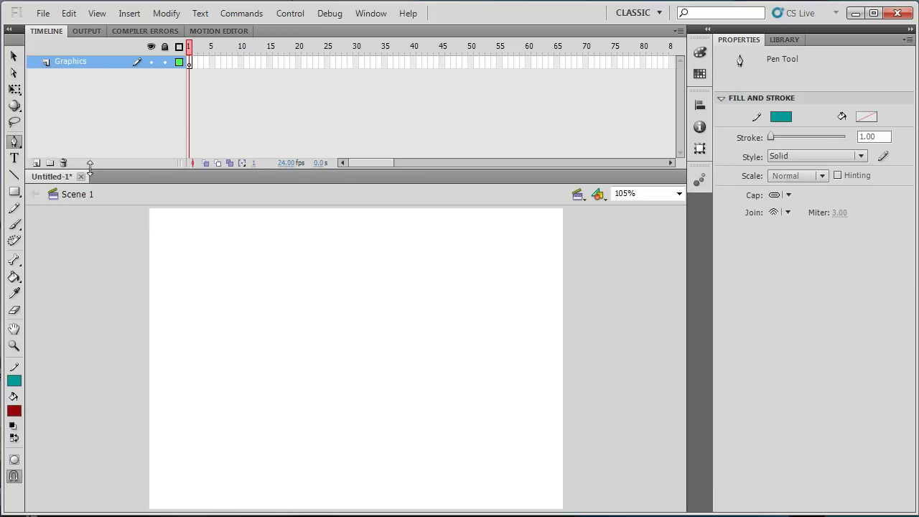
drag(203, 300, 265, 284)
drag(351, 295, 396, 330)
drag(359, 414, 322, 458)
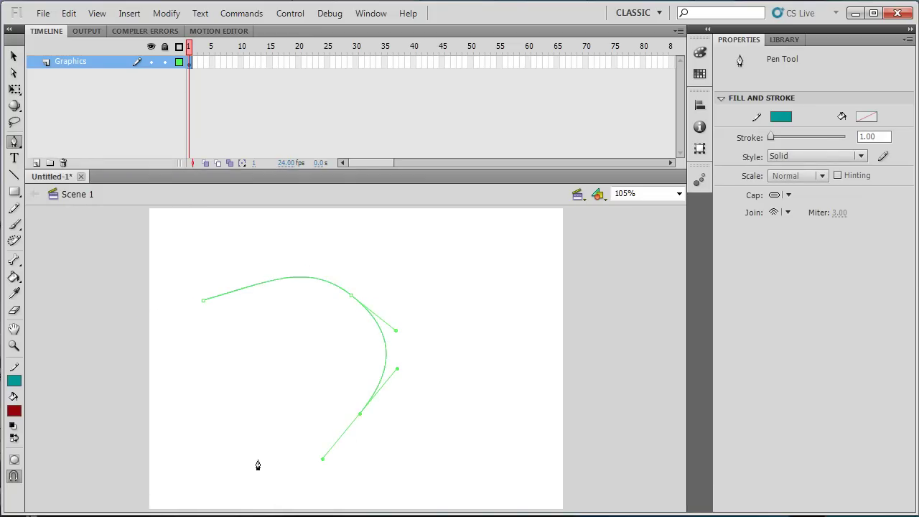
drag(247, 457, 210, 430)
drag(204, 303, 228, 263)
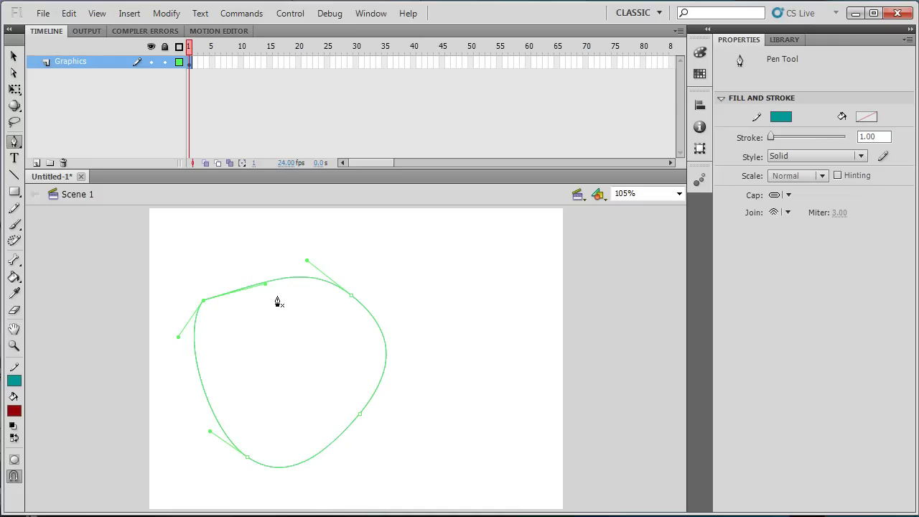
drag(13, 142, 36, 149)
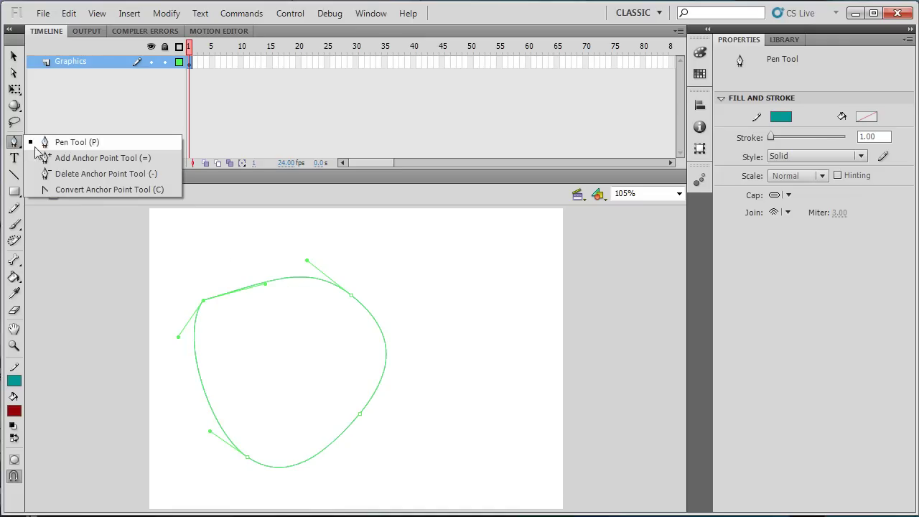
- Add an anchor on the path's right side, pull it outward, then delete it
click(93, 160)
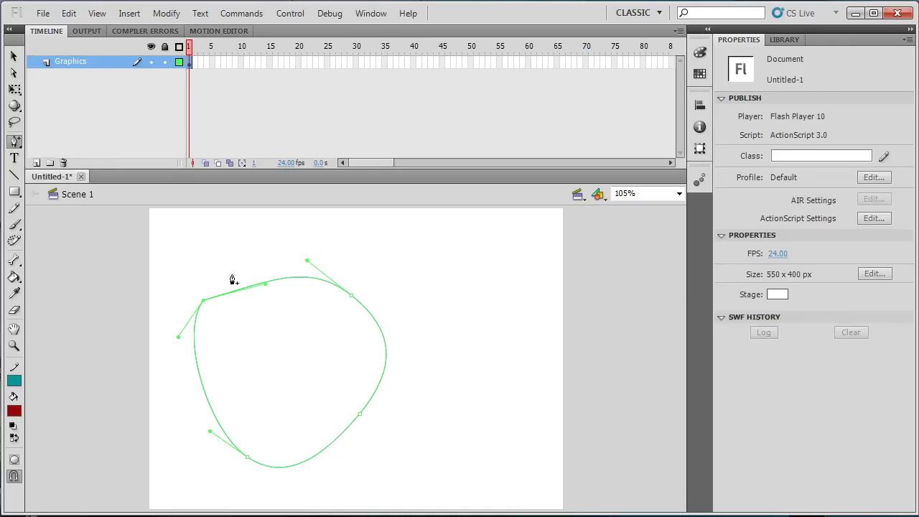
click(386, 366)
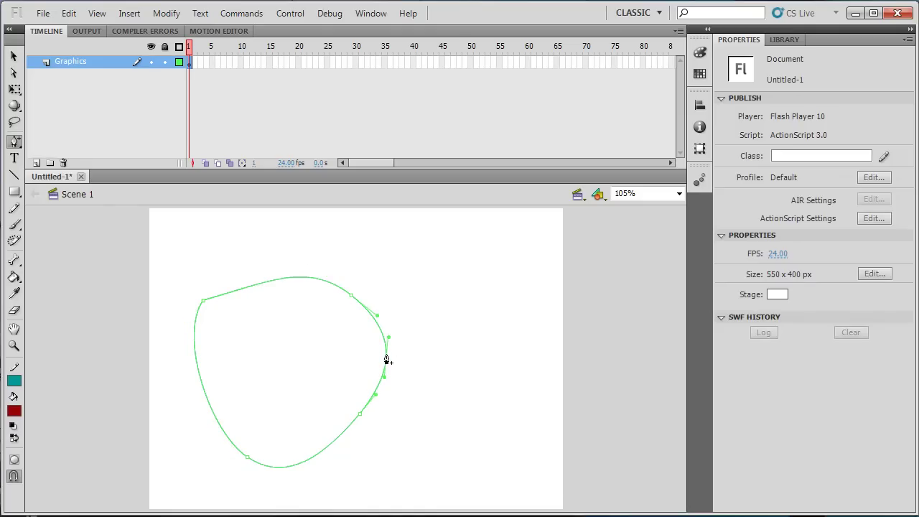
click(14, 75)
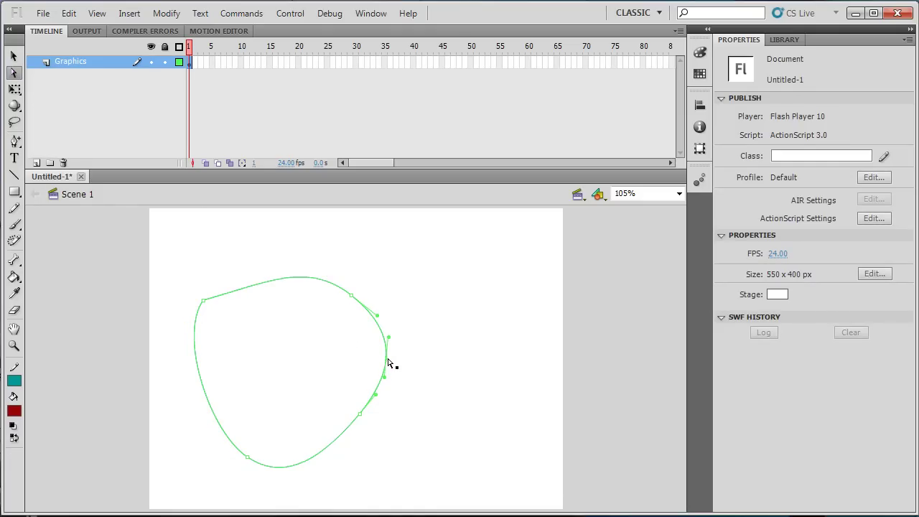
drag(386, 358, 437, 356)
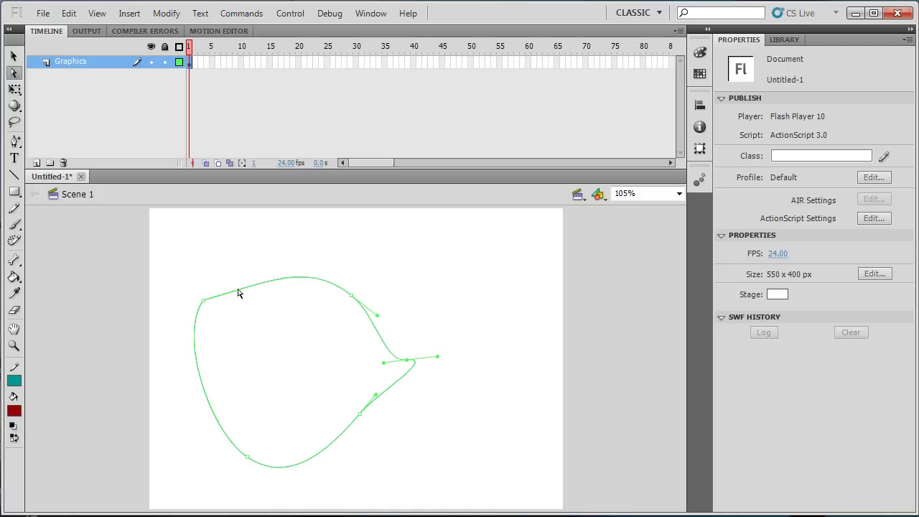
click(16, 142)
drag(16, 143, 74, 176)
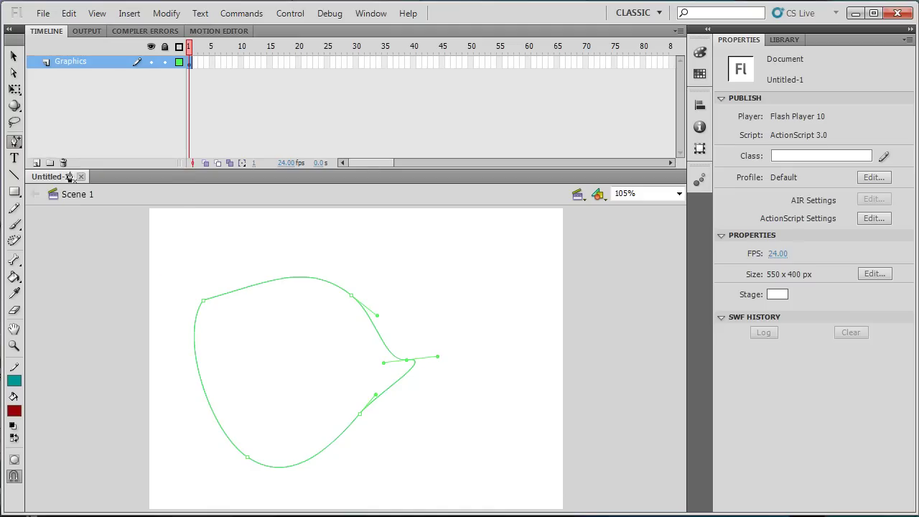
click(407, 361)
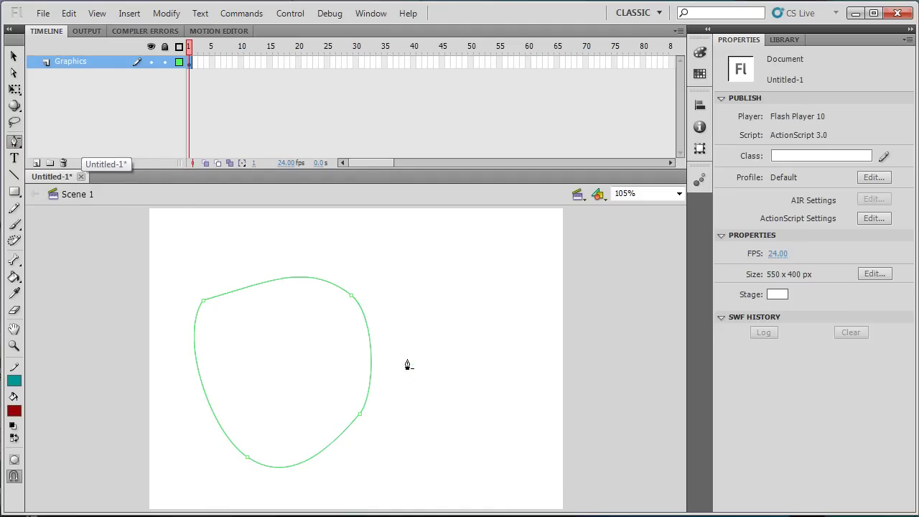
- Select and delete the path's upper-right anchor, leaving three anchors
click(14, 73)
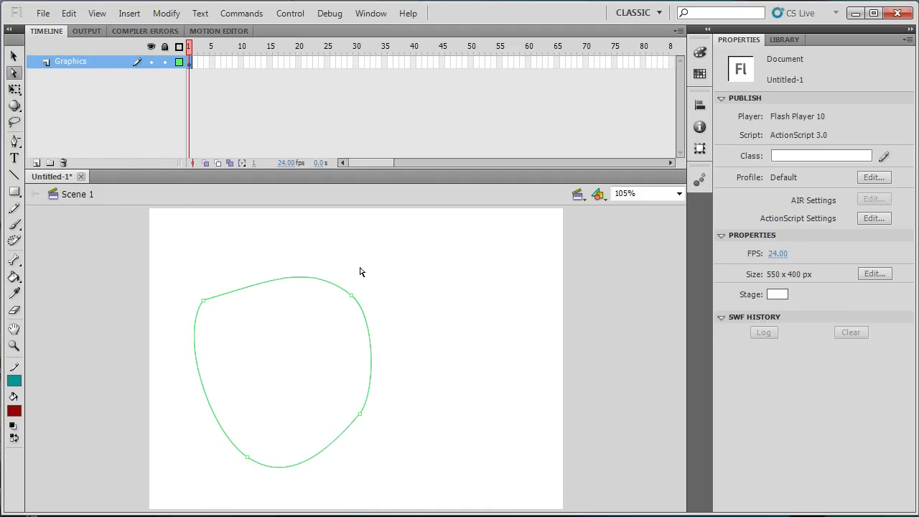
drag(362, 264, 341, 328)
key(Delete)
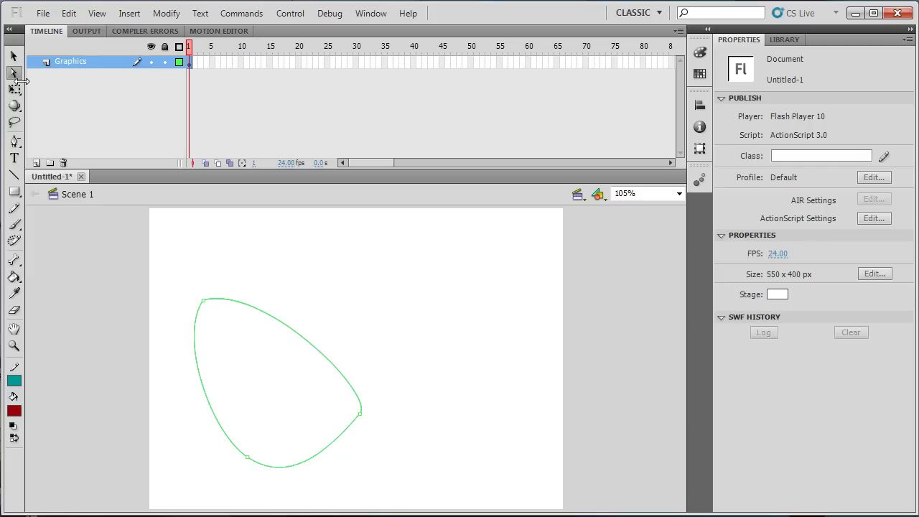
- Use the Convert Anchor Point tool to make the path's right anchor a sharp corner
click(15, 140)
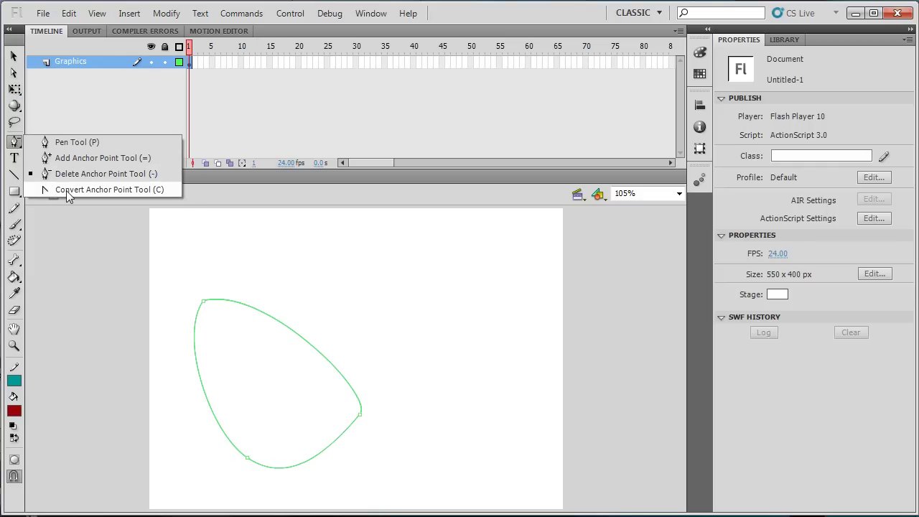
click(67, 191)
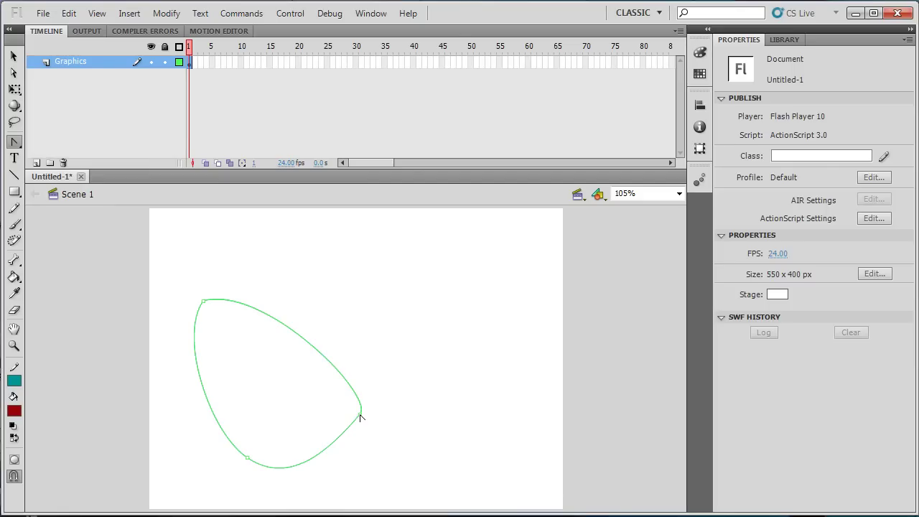
click(361, 414)
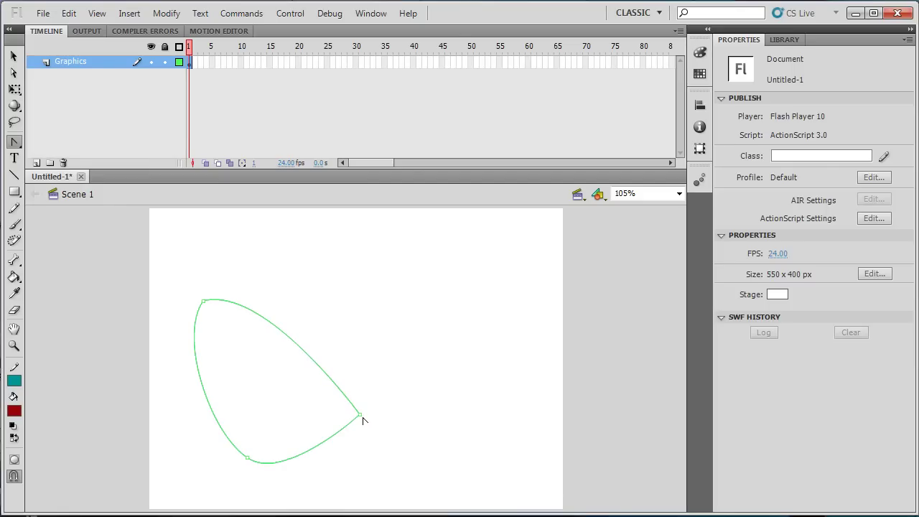
drag(360, 415, 356, 455)
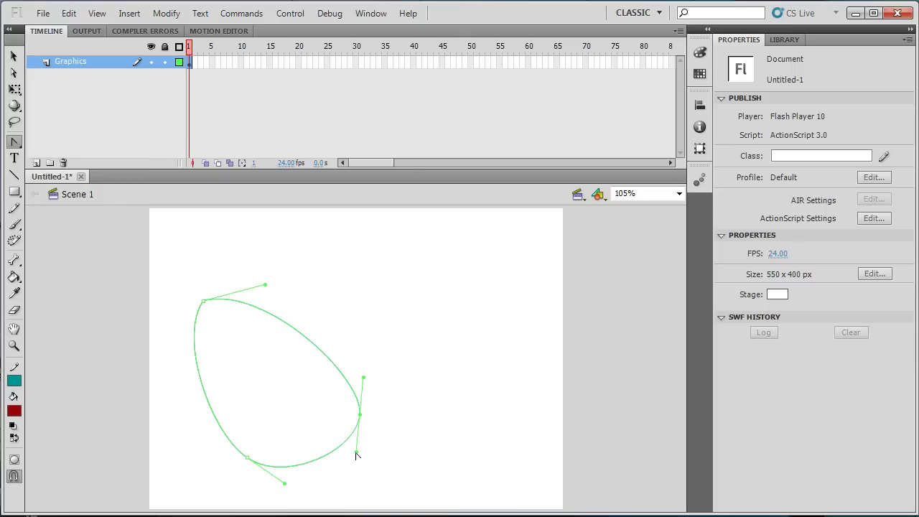
click(360, 415)
drag(360, 415, 362, 480)
click(360, 416)
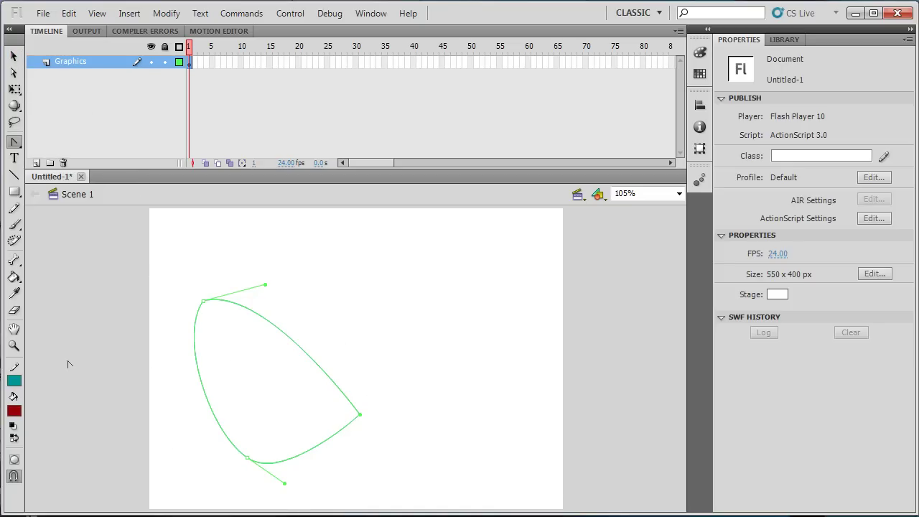
- Fill the curved shape dark red with the Paint Bucket, then repaint it green
click(14, 279)
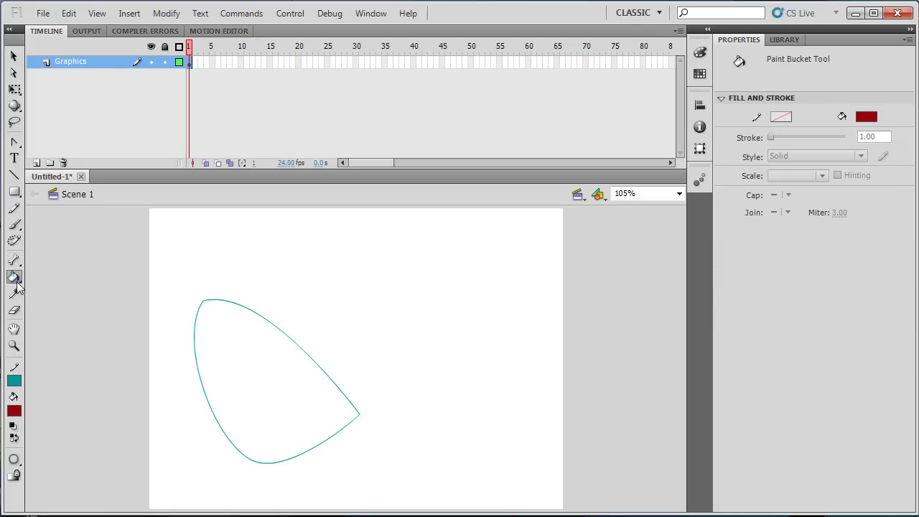
click(236, 354)
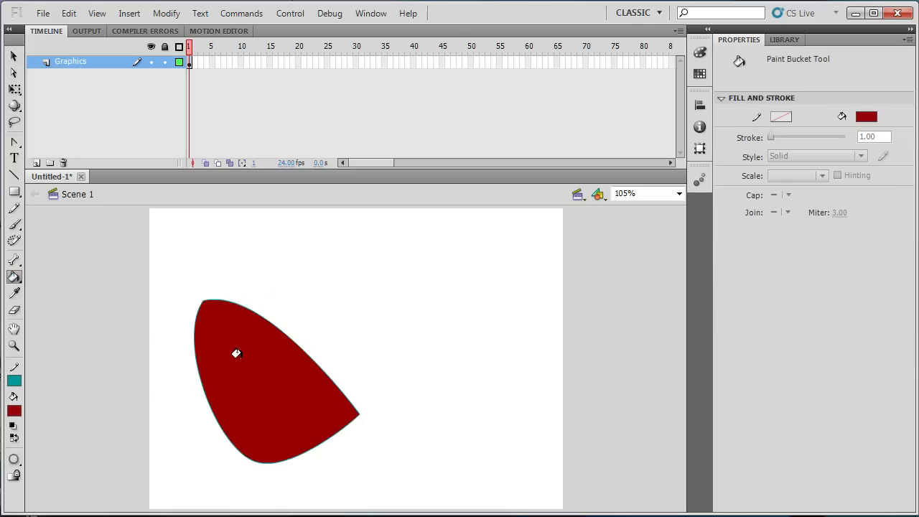
click(14, 407)
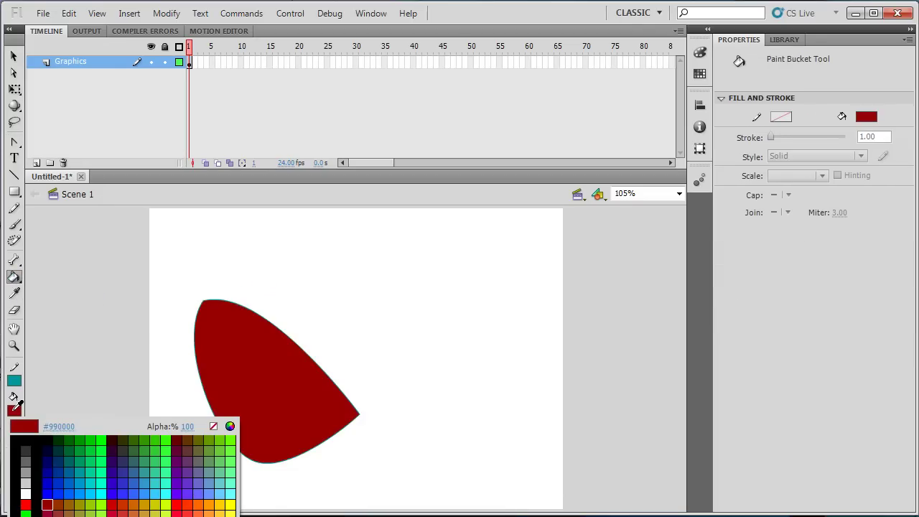
click(79, 440)
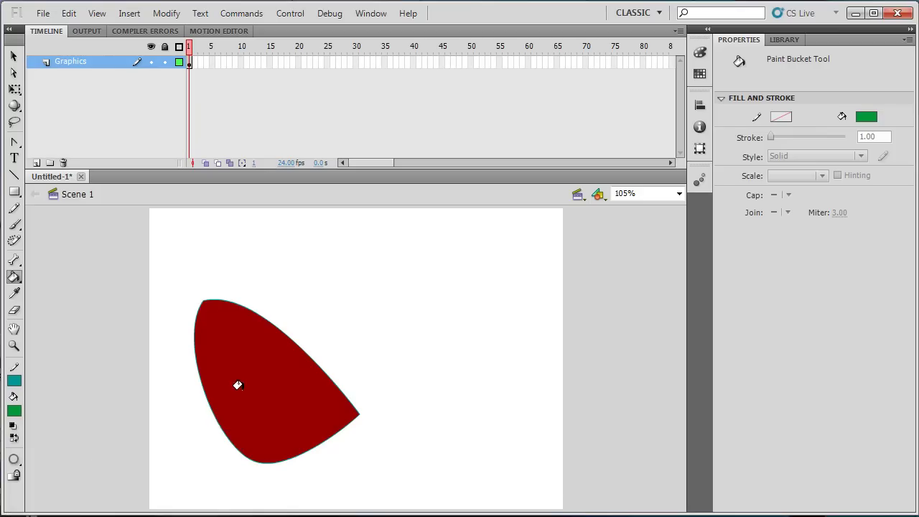
click(238, 386)
- Pick cyan as the fill colour and repaint the curved shape cyan
click(869, 118)
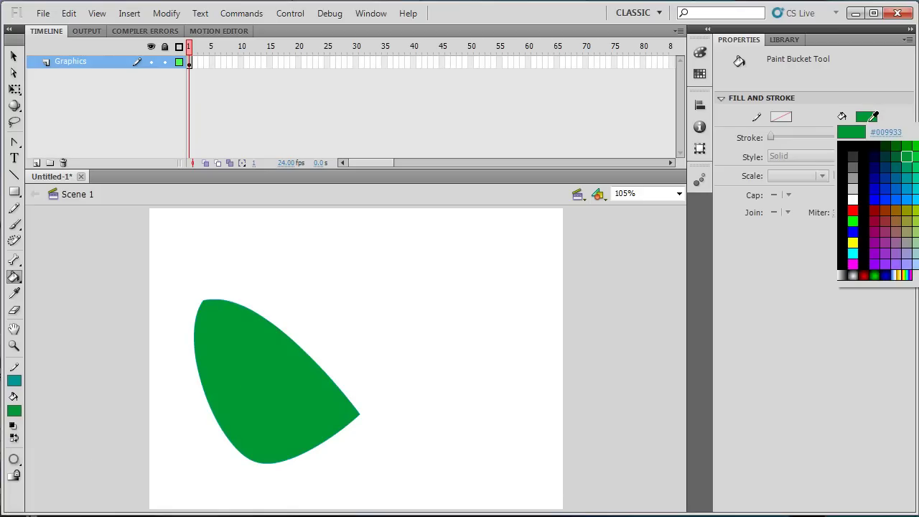
click(910, 208)
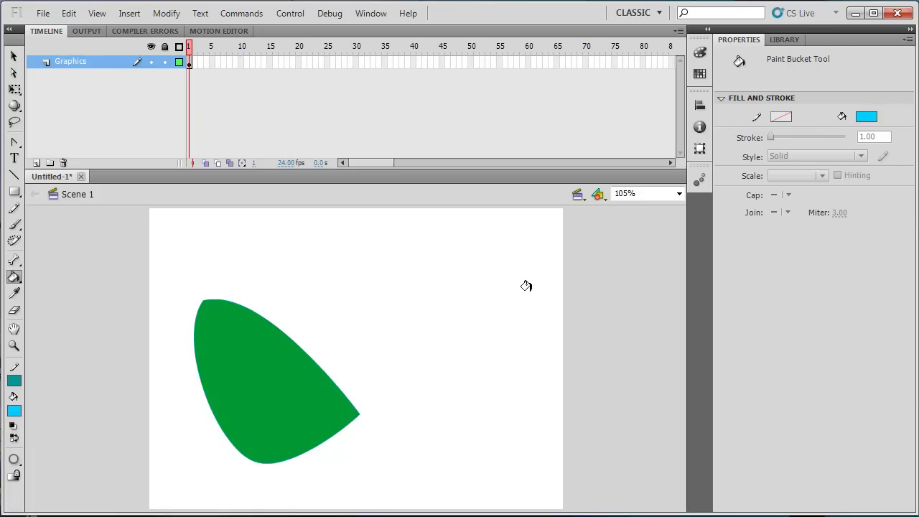
click(259, 363)
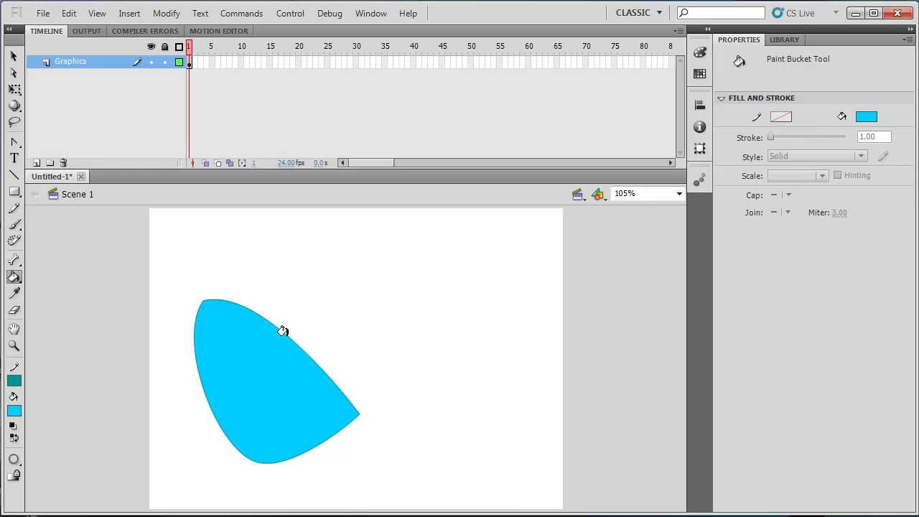
click(14, 56)
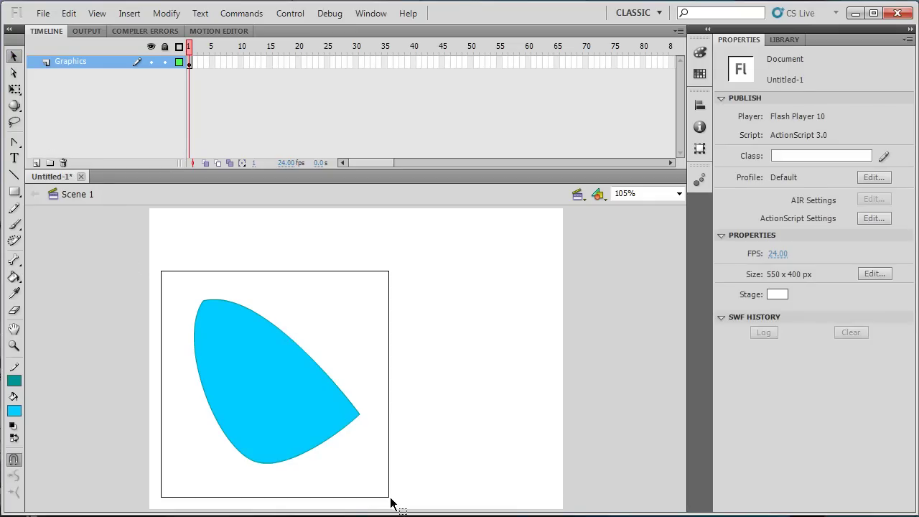
- Delete the cyan shape and draw connected teal straight lines on the stage
drag(390, 498, 388, 490)
key(Delete)
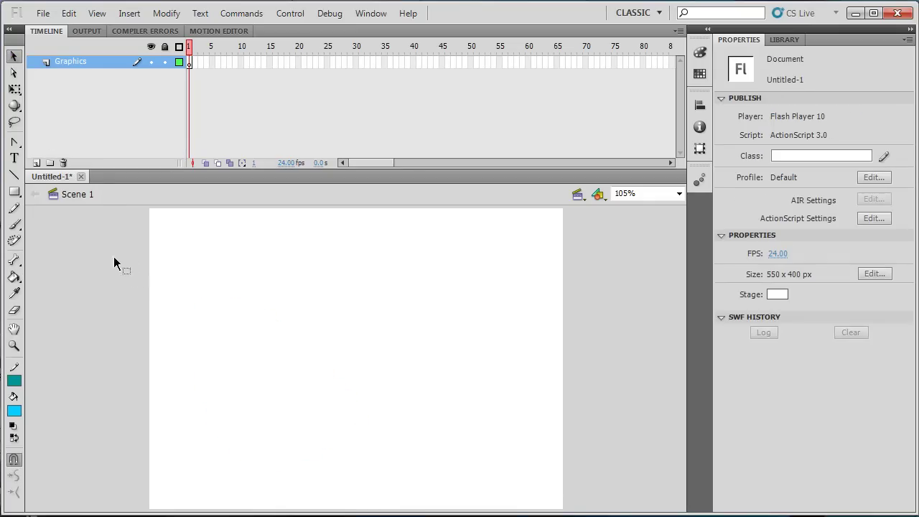
click(14, 174)
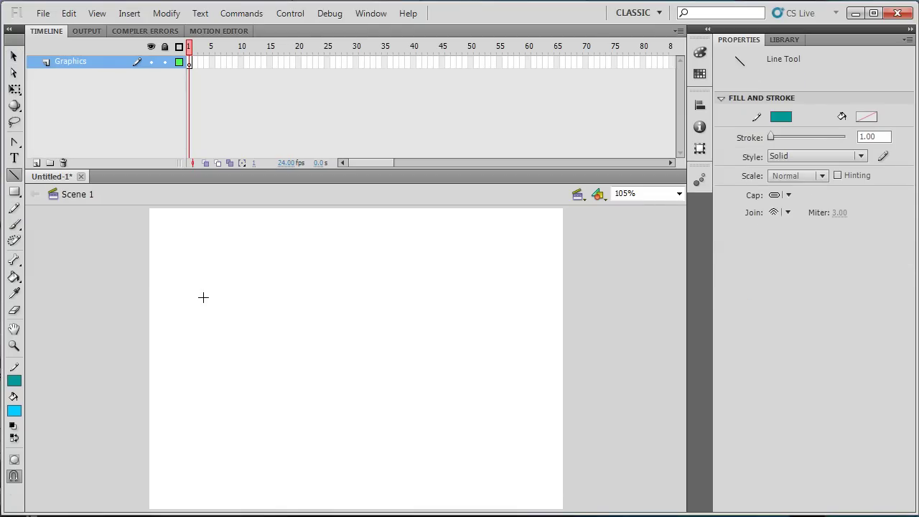
mouse_move(258, 280)
mouse_down()
mouse_move(343, 265)
mouse_move(386, 323)
mouse_move(328, 391)
mouse_up()
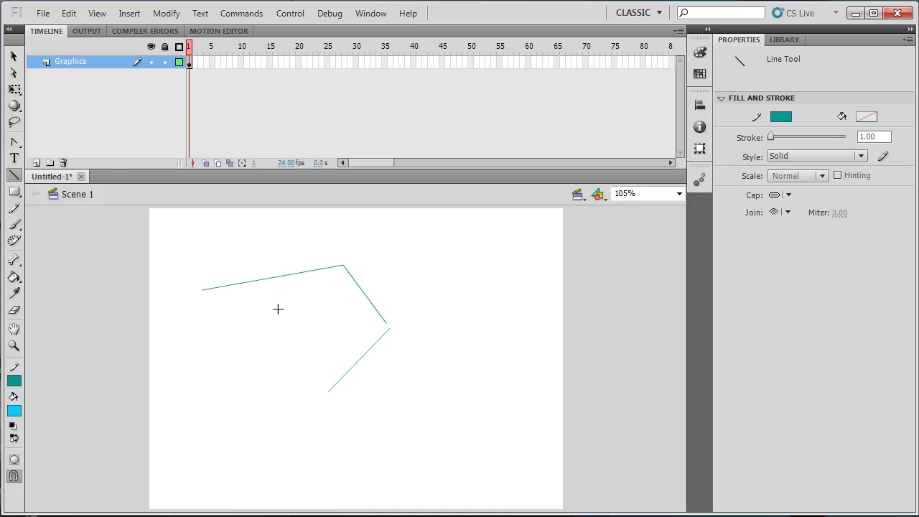
- Nudge the lower-right line slightly, then add a line running down from the left end
click(14, 56)
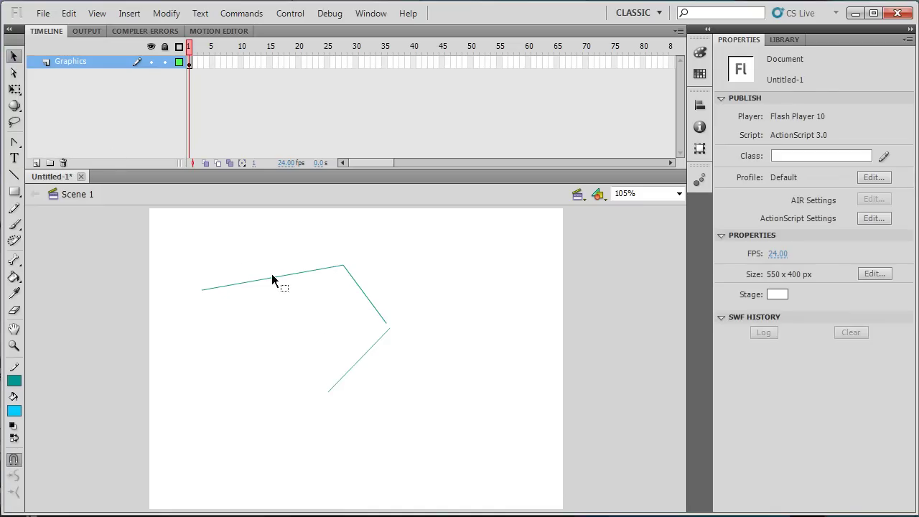
click(368, 359)
drag(370, 351, 365, 347)
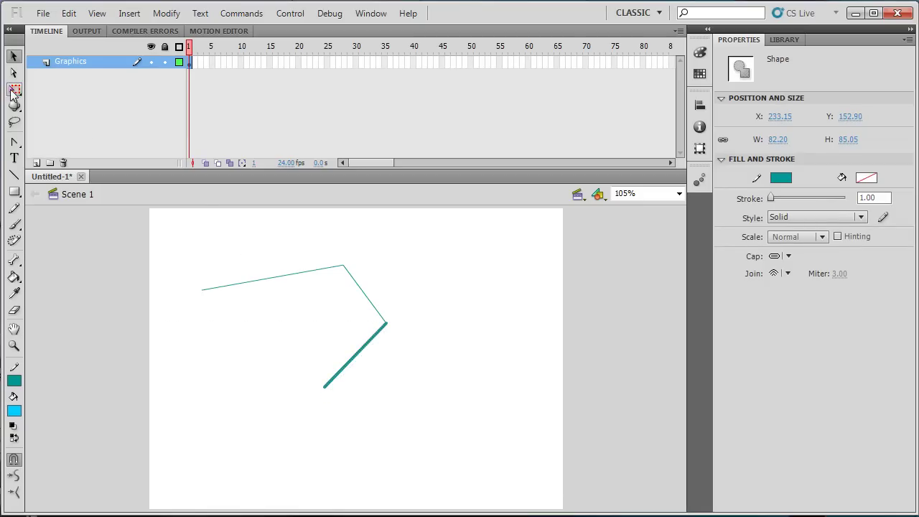
click(13, 174)
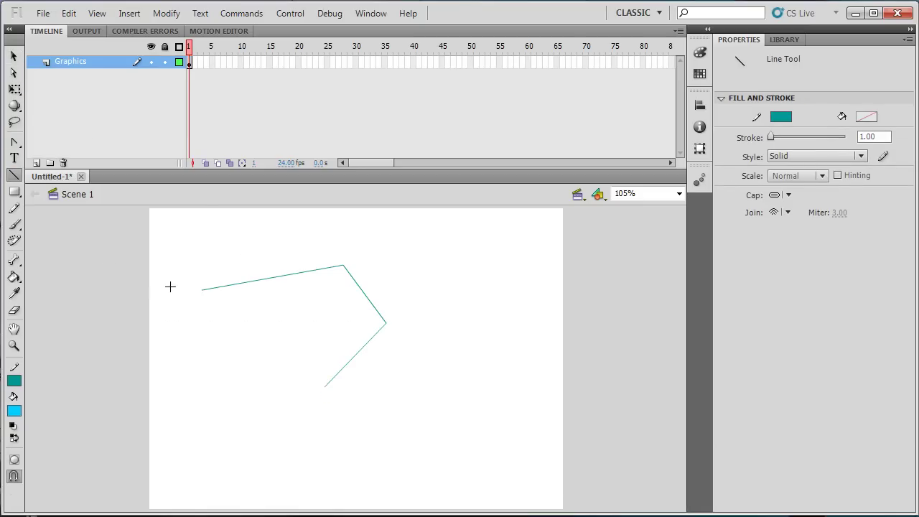
mouse_move(202, 289)
mouse_down()
mouse_move(251, 343)
mouse_move(322, 386)
mouse_move(315, 392)
mouse_up()
- Drag the lower-left line's loose end onto the other line to close the outline
click(14, 276)
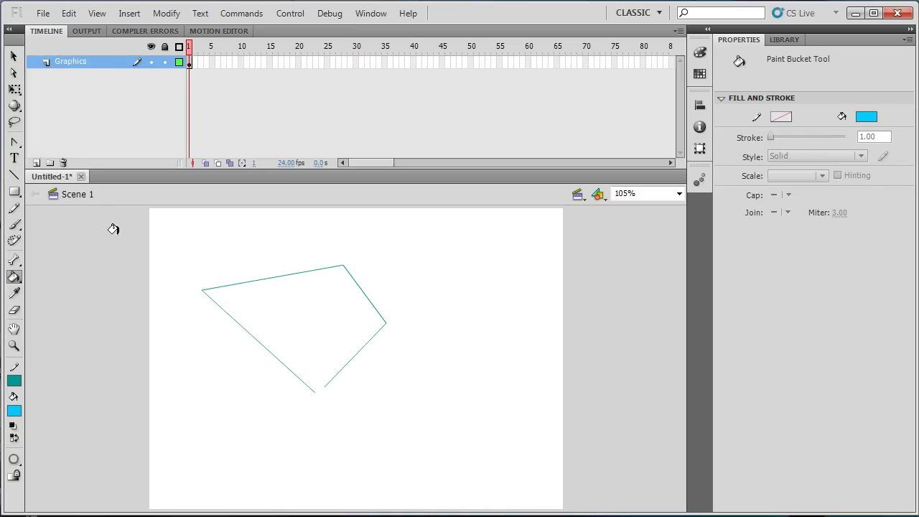
click(14, 56)
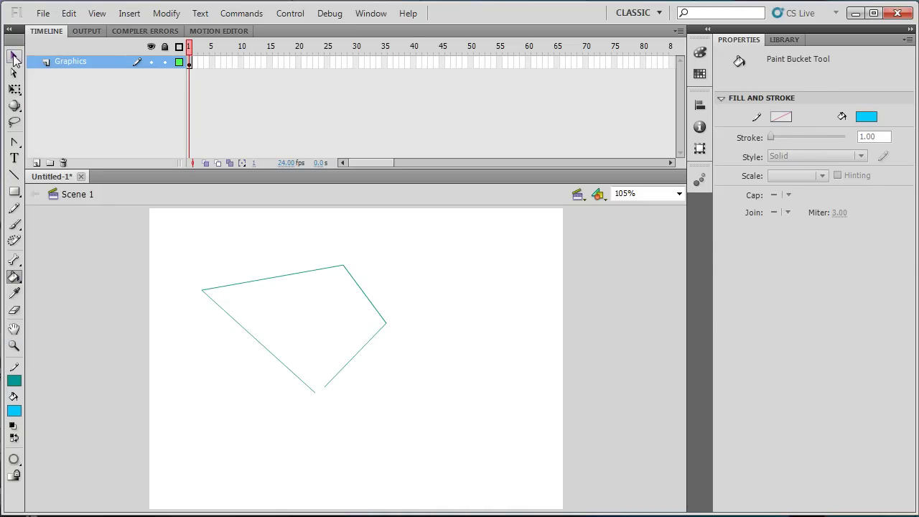
click(288, 368)
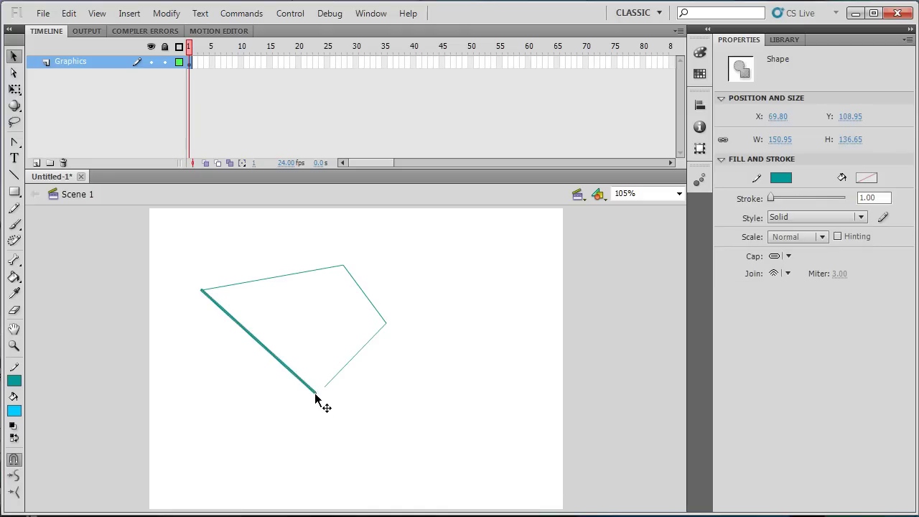
click(308, 411)
drag(314, 392, 323, 387)
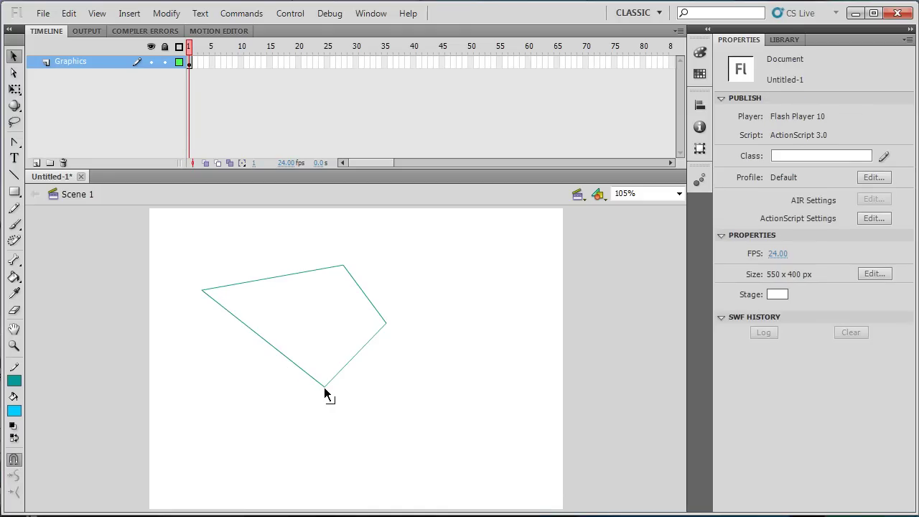
- Fill the closed quadrilateral with cyan and select it
click(14, 277)
click(292, 303)
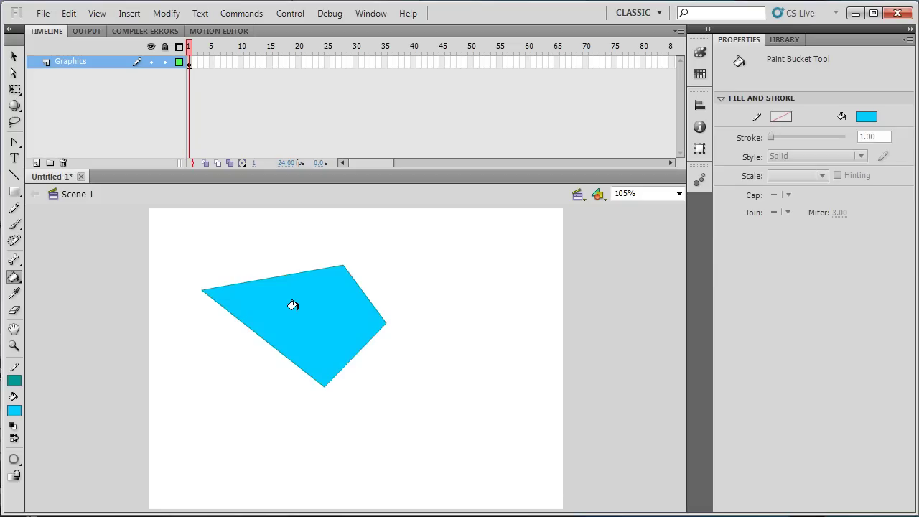
click(14, 57)
drag(404, 399, 431, 421)
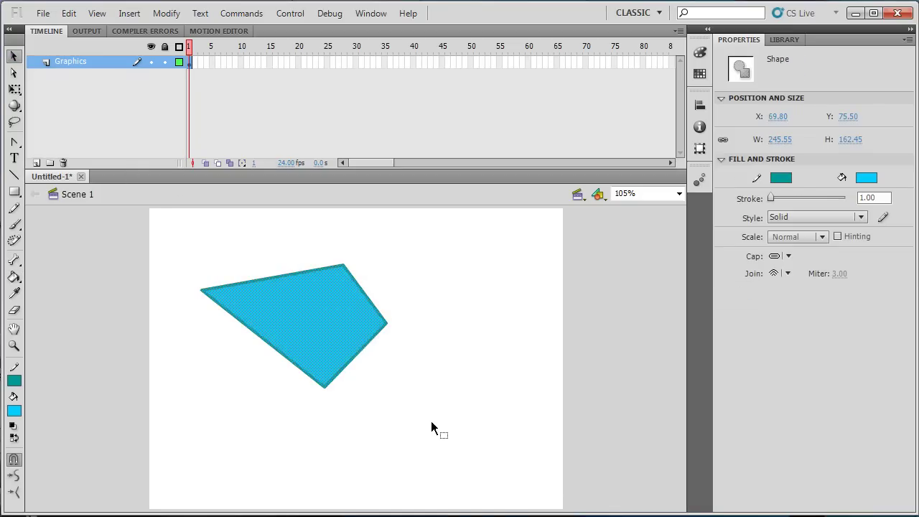
- Delete the quadrilateral, then type and select 'Qwerty - Hello World!' in a wide text box near the top
key(Delete)
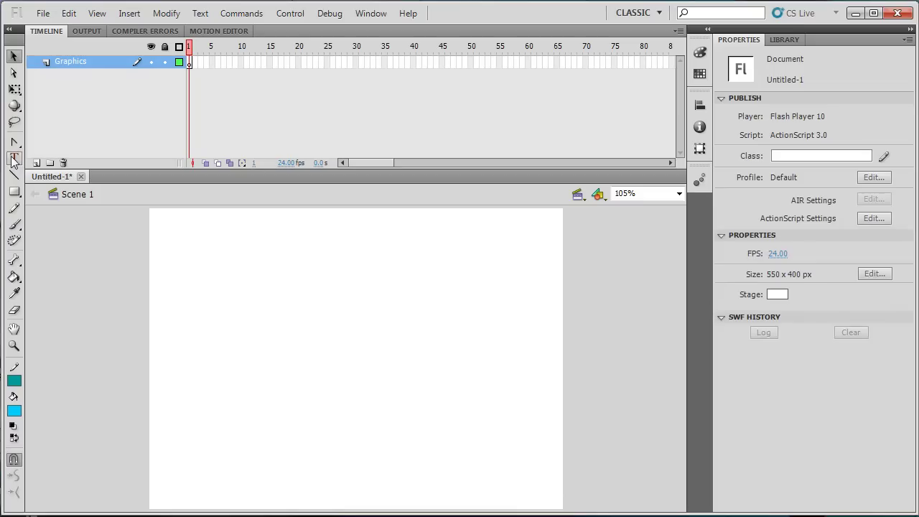
drag(14, 142, 53, 144)
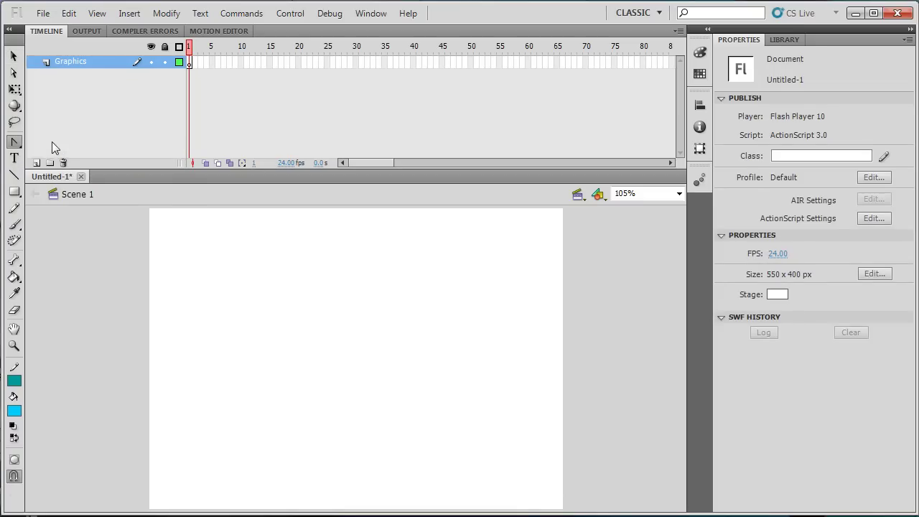
click(15, 158)
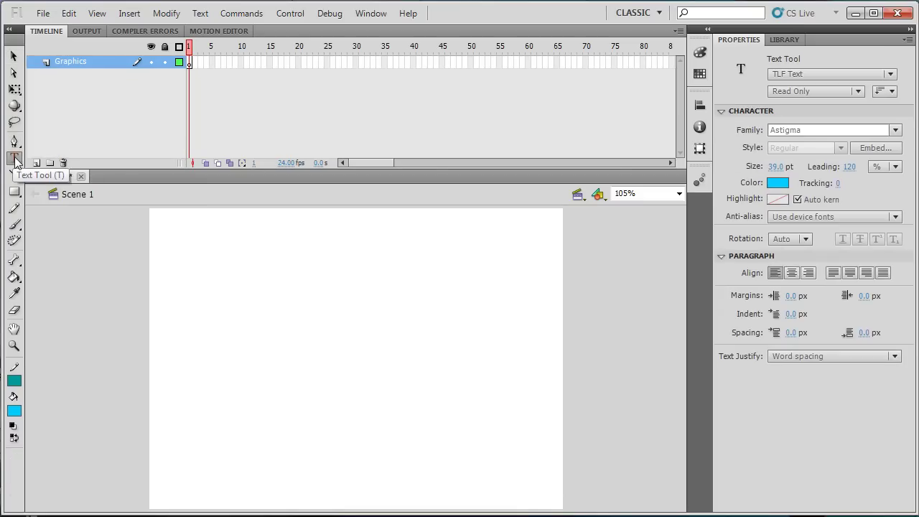
drag(175, 261, 517, 284)
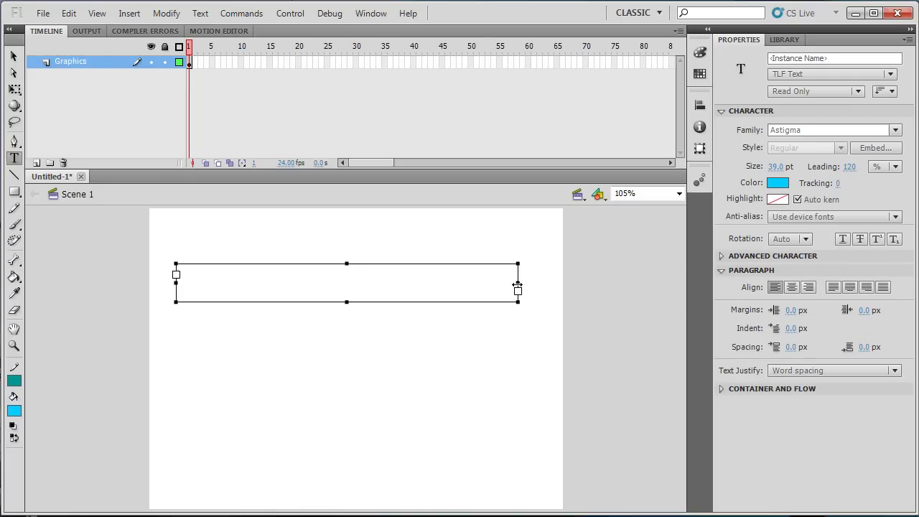
text(Qwer)
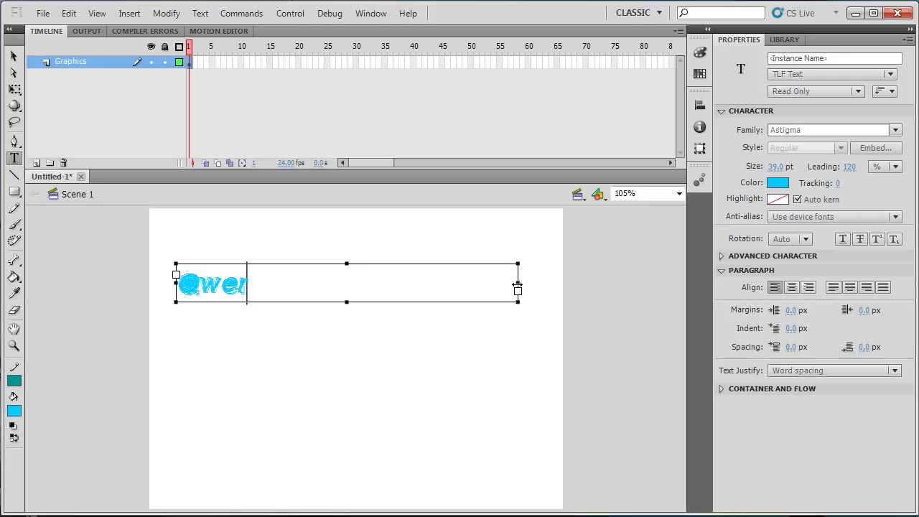
text(ty - )
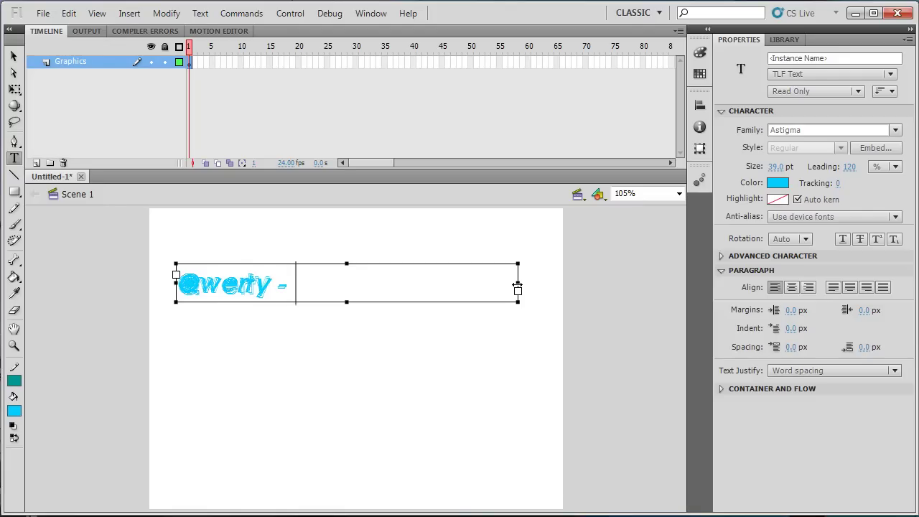
text(Hello Wor)
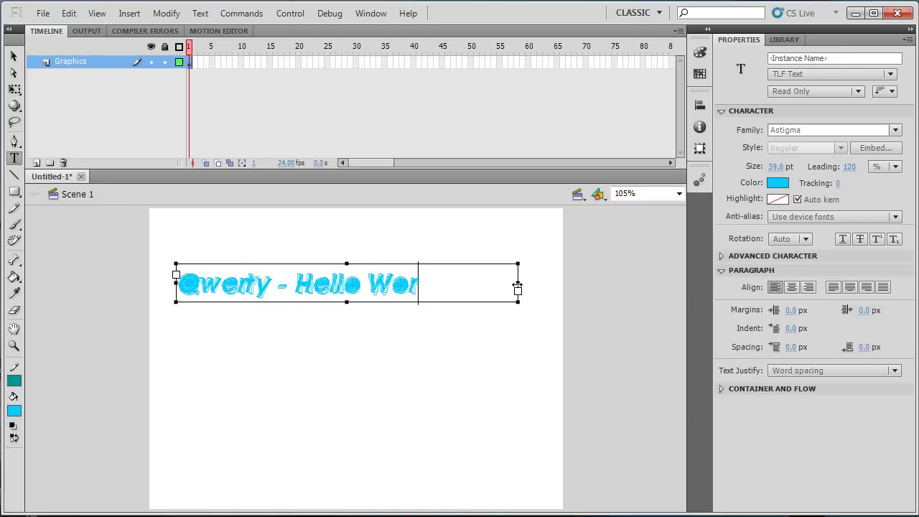
text(ld!)
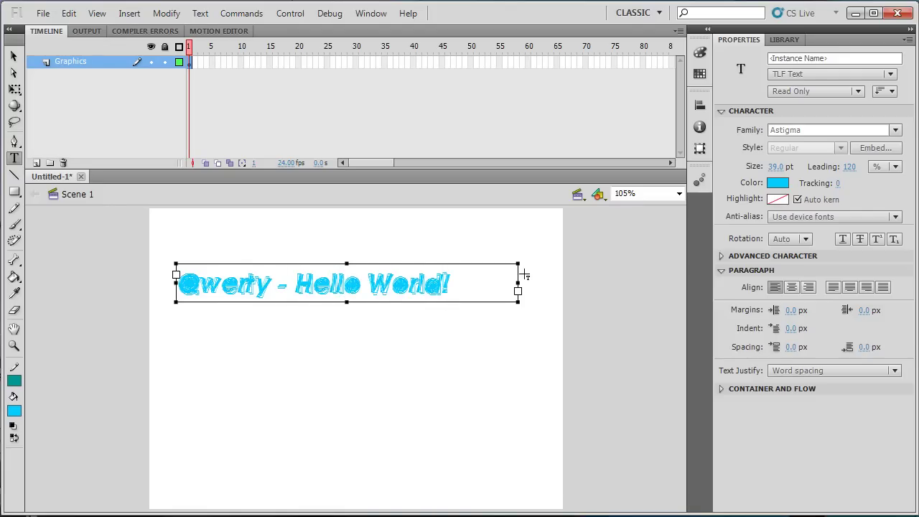
drag(460, 285, 186, 301)
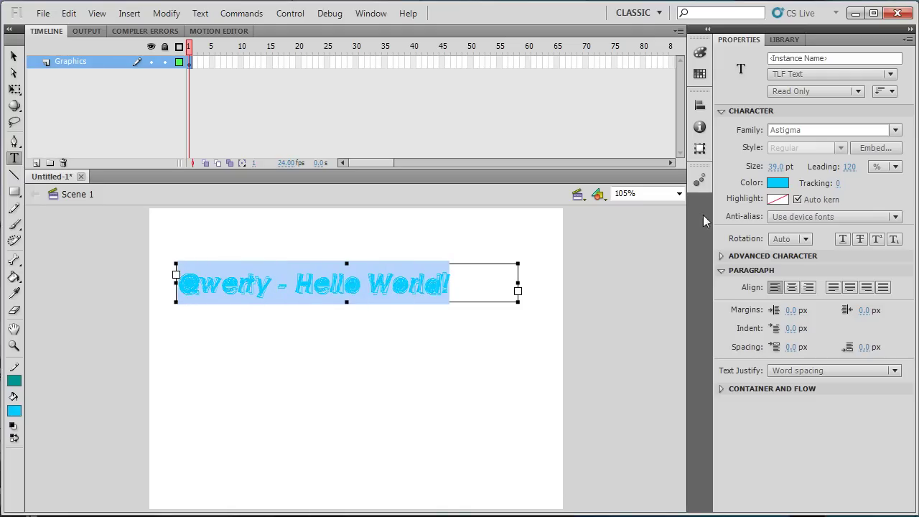
- Change the text font to BankGothic Md BT
click(894, 129)
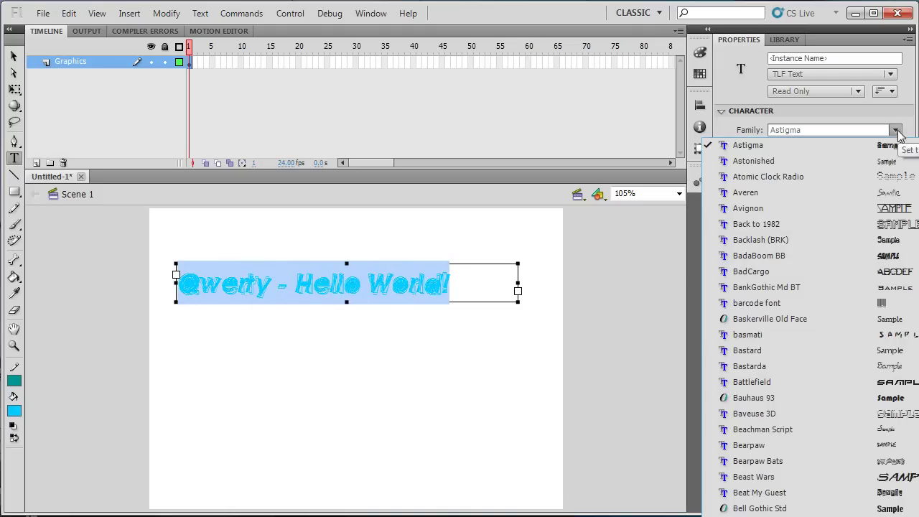
click(766, 287)
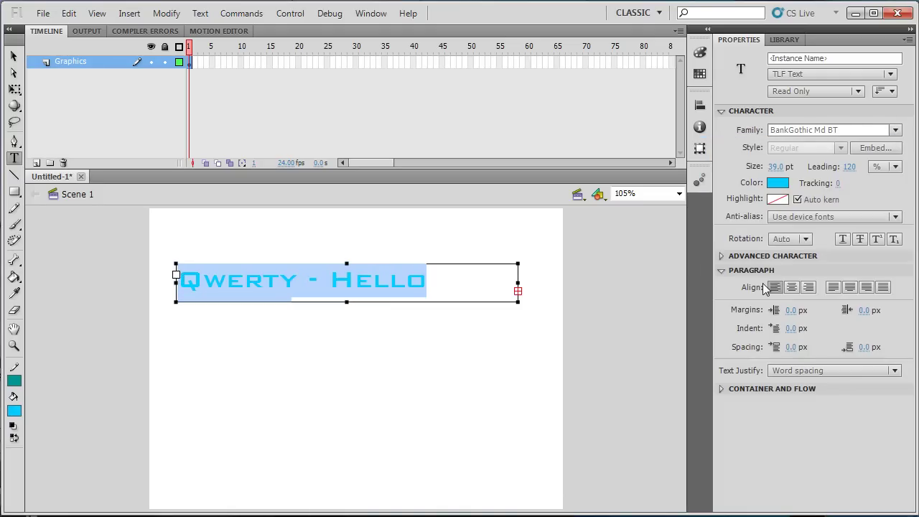
click(451, 340)
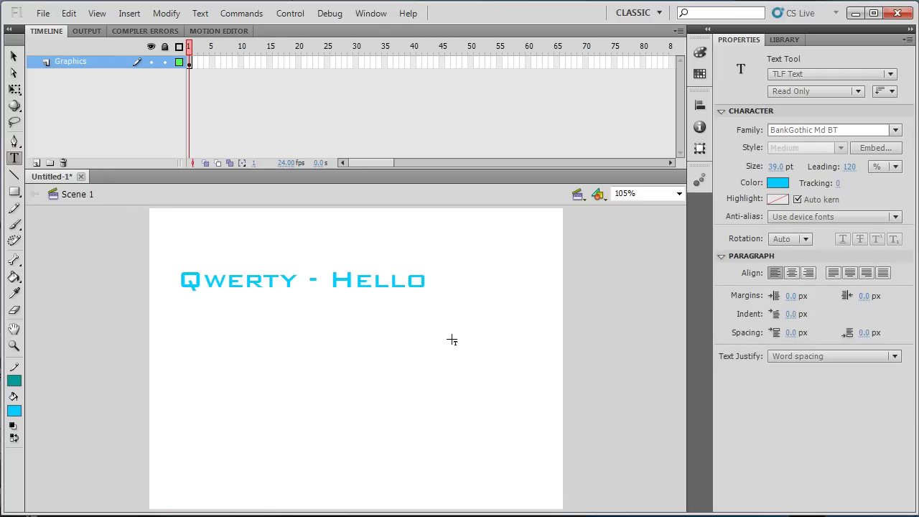
- Enlarge the text box to reveal World! and shrink the font to 33 pt
click(432, 281)
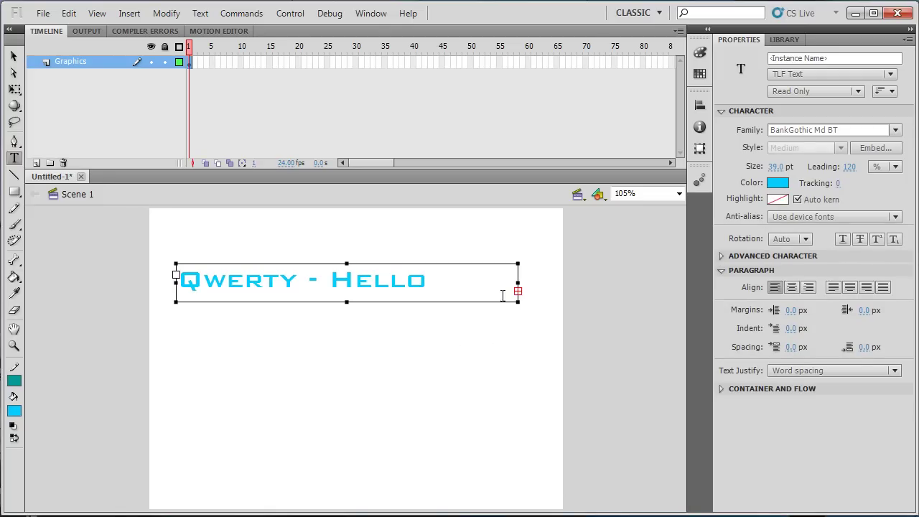
drag(521, 303, 552, 369)
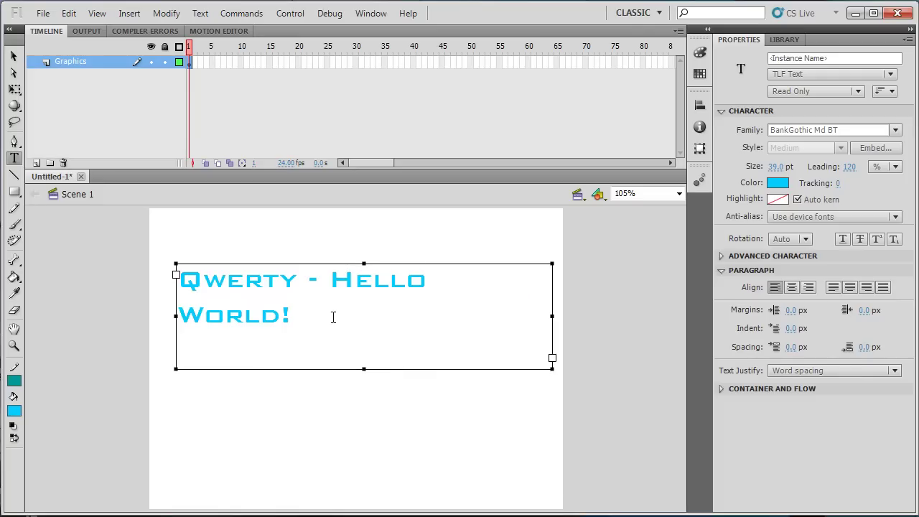
drag(294, 316, 171, 286)
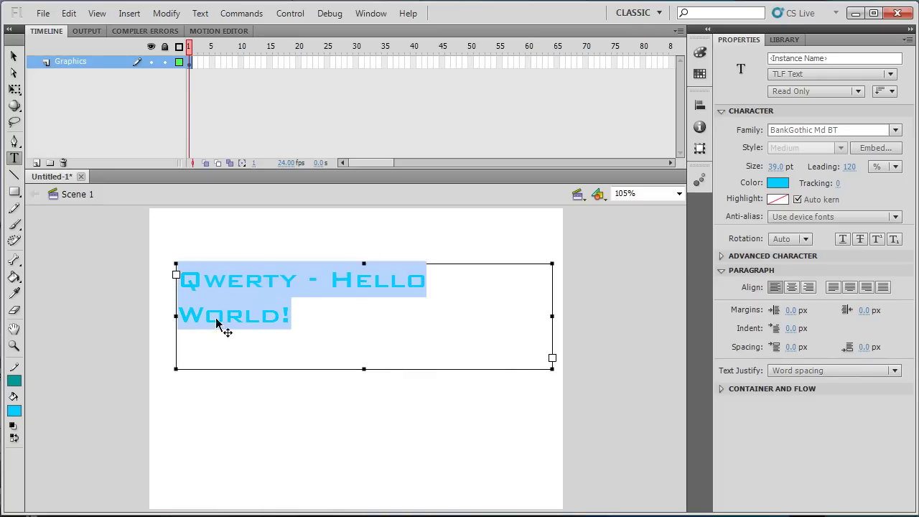
drag(777, 171, 771, 170)
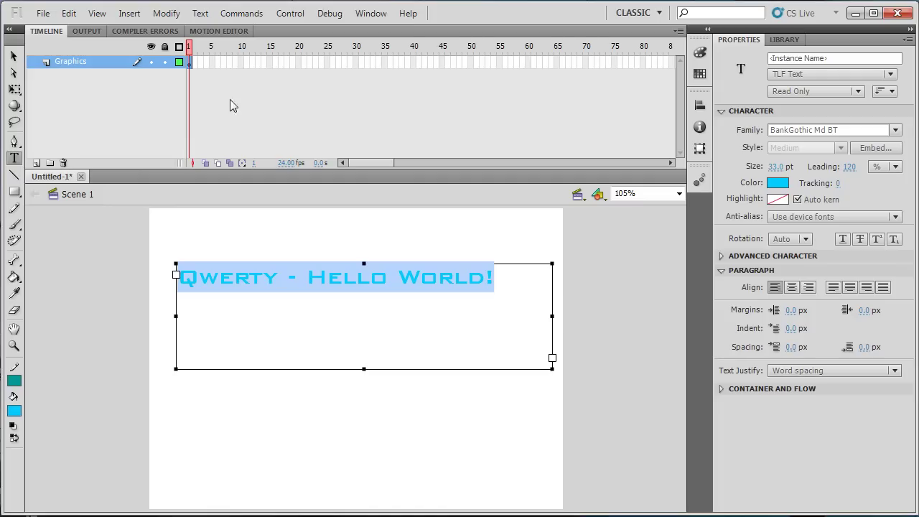
- Set the whole text box to 31 pt and colour it green
click(15, 57)
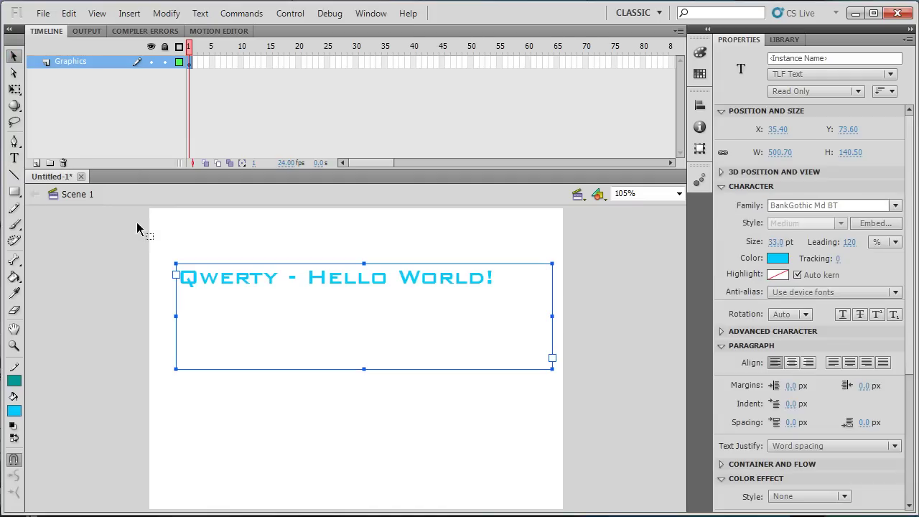
click(200, 259)
click(202, 281)
mouse_move(780, 245)
mouse_down()
mouse_move(808, 245)
mouse_move(776, 245)
mouse_up()
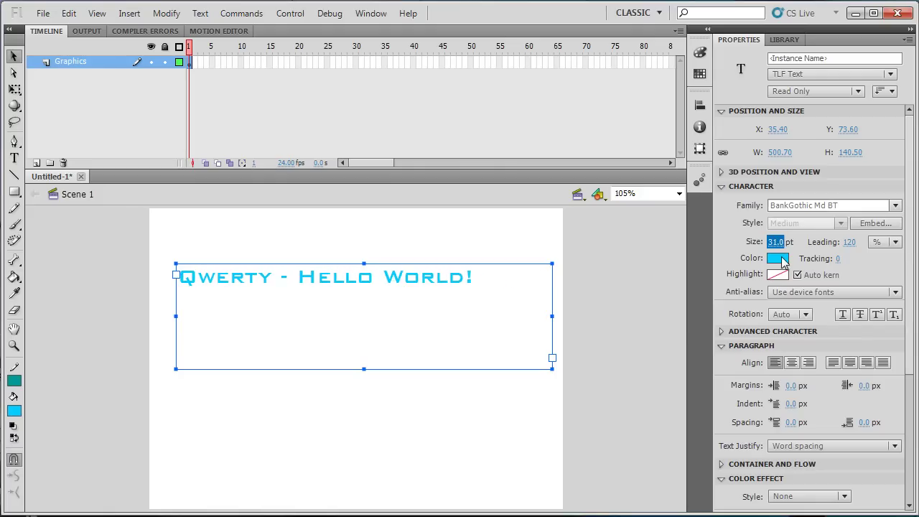
click(778, 274)
click(841, 291)
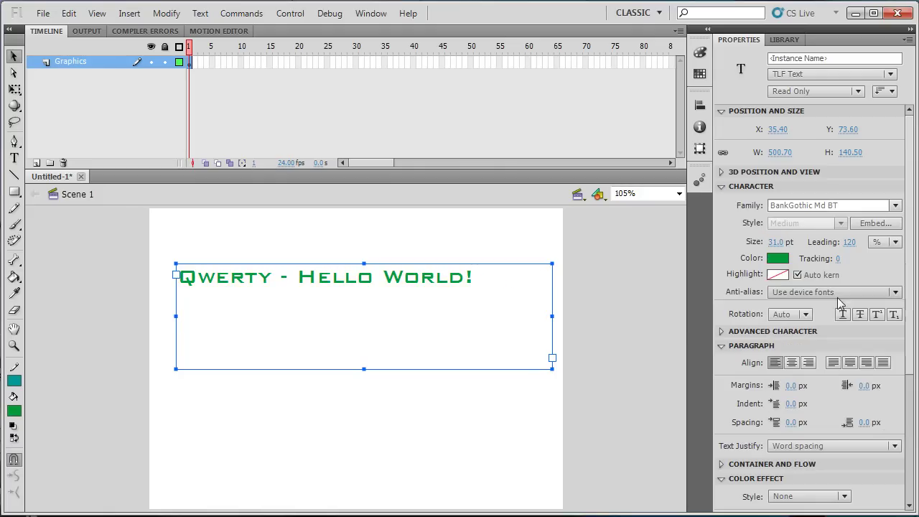
- Select the words 'Hello World!' and colour them red
double_click(475, 278)
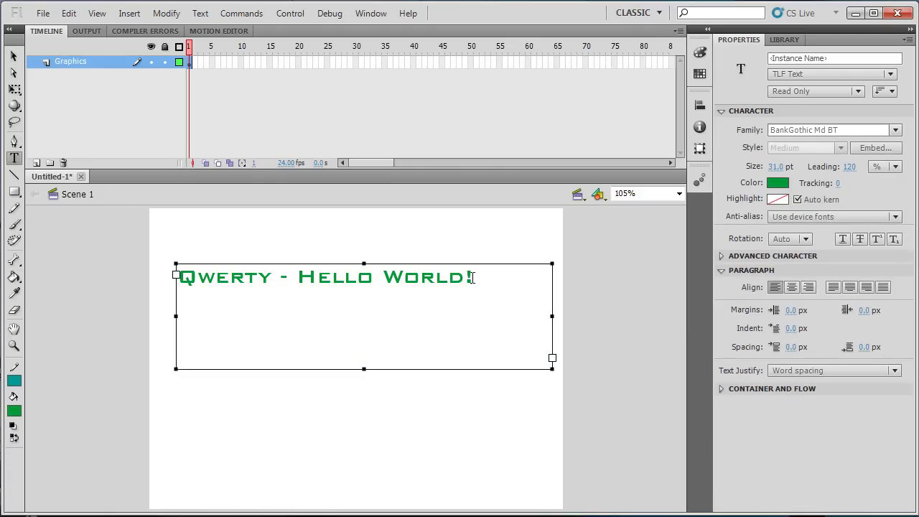
drag(472, 278, 304, 282)
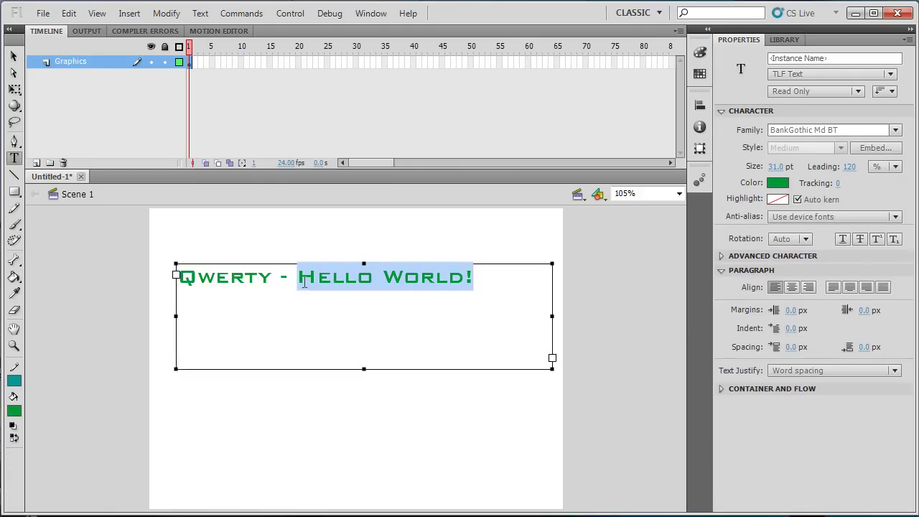
click(777, 199)
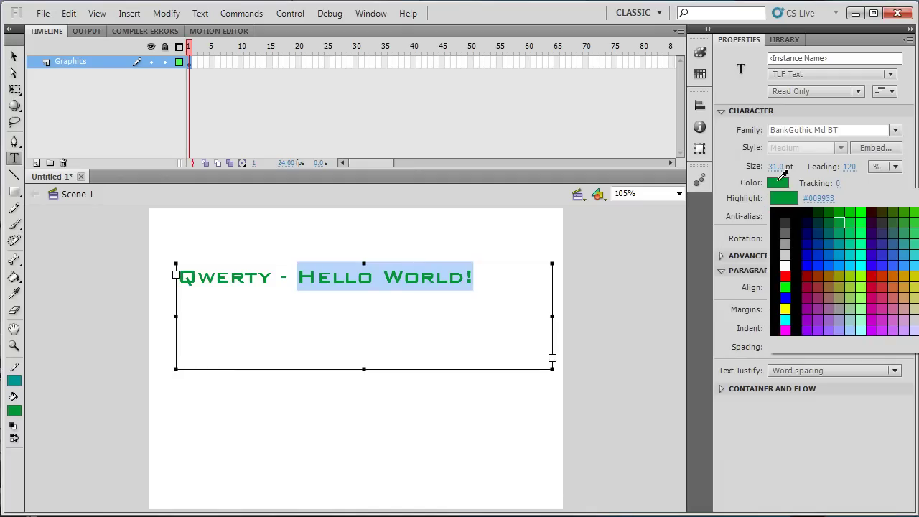
click(786, 276)
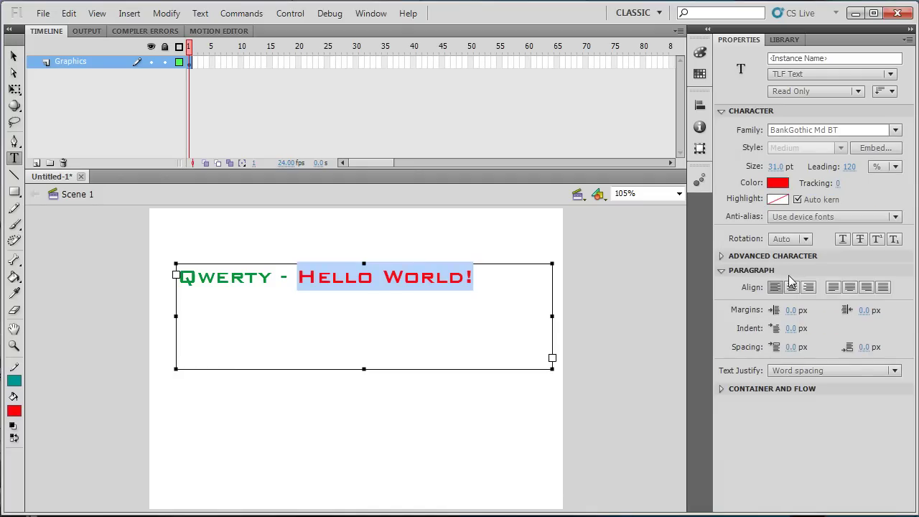
- Set paragraph spacing to 0.7 px before and 1.9 px after
click(792, 348)
text(4)
key(Return)
drag(780, 347, 789, 347)
drag(864, 348, 873, 349)
- Apply word-spacing justification and tighten Hello World! tracking to -80
click(894, 372)
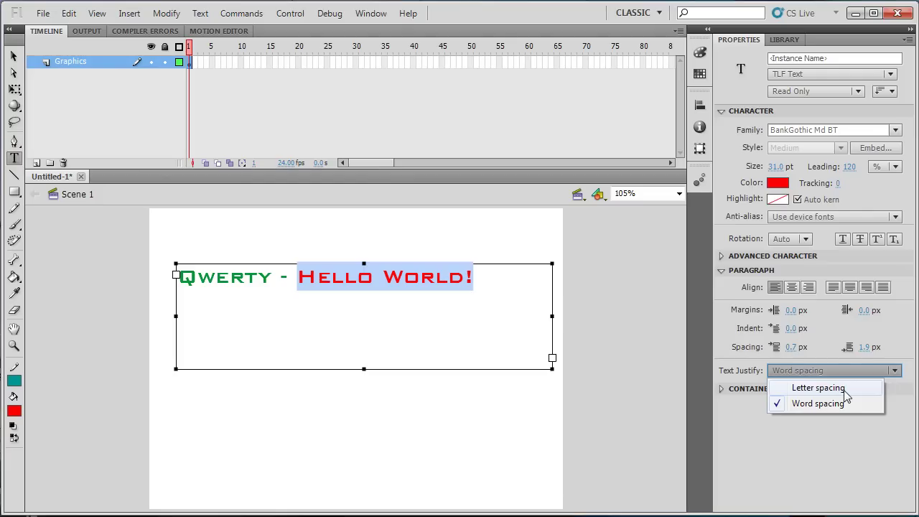
click(892, 341)
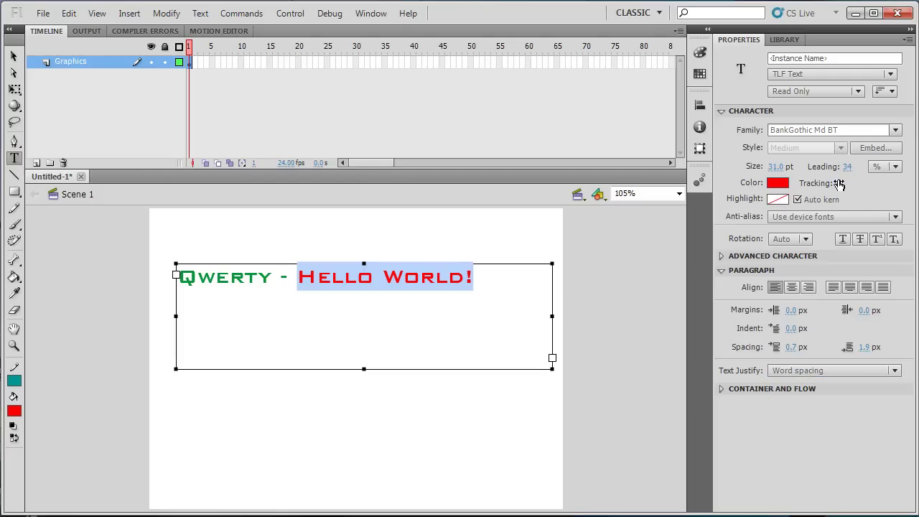
mouse_move(838, 184)
mouse_down()
mouse_move(859, 184)
mouse_move(818, 185)
mouse_move(845, 188)
mouse_up()
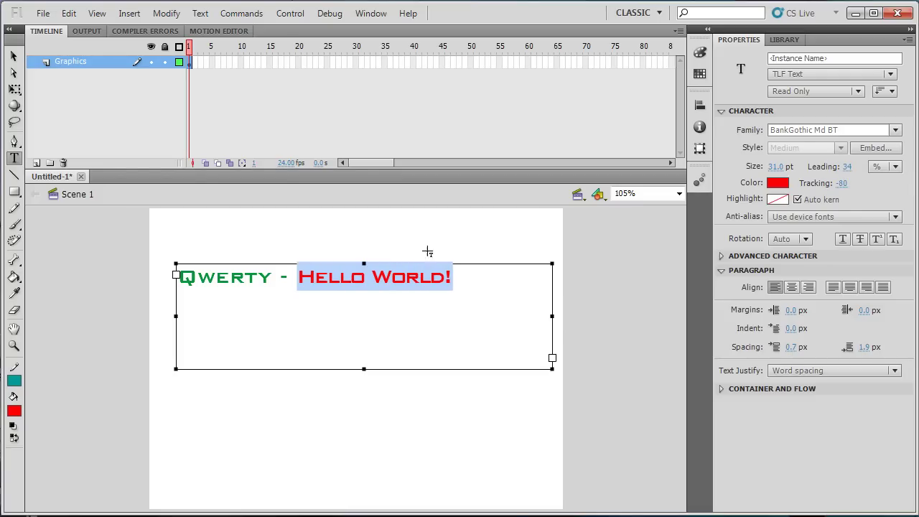
click(14, 56)
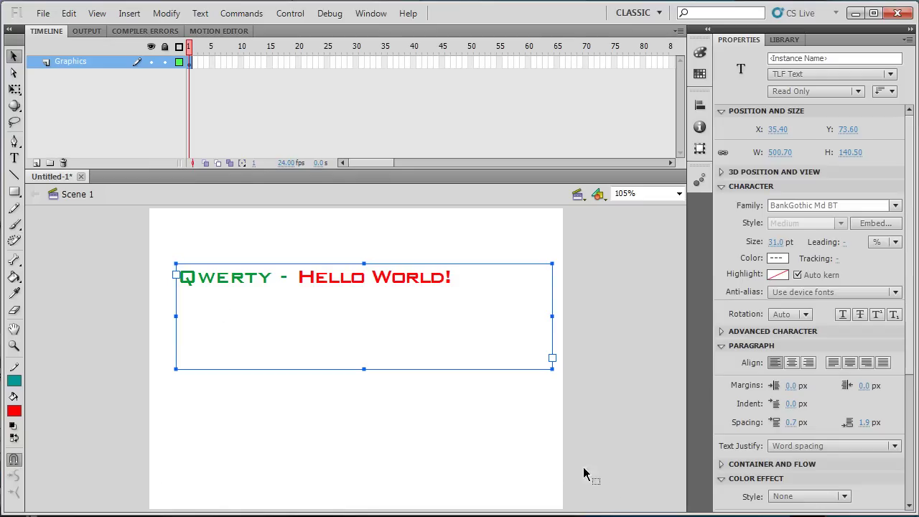
- Break the text apart with Modify > Break Apart and select the letter Y
click(166, 14)
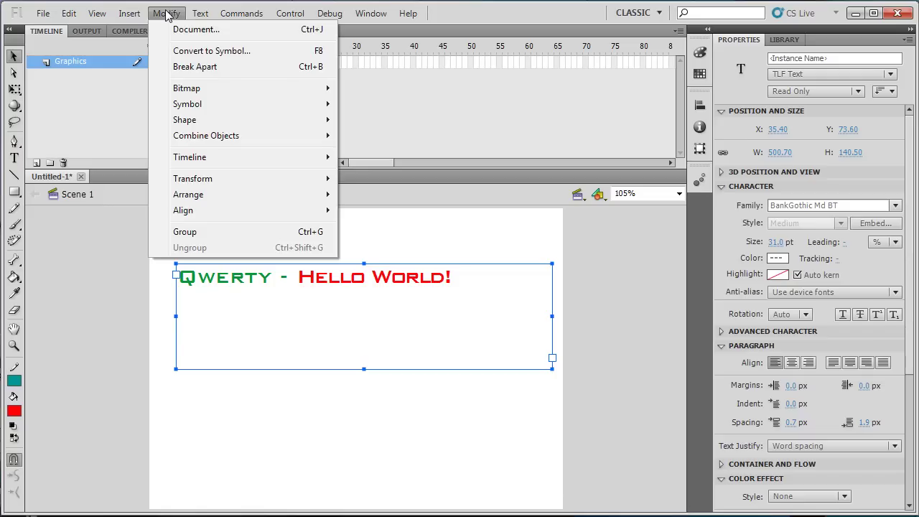
click(195, 66)
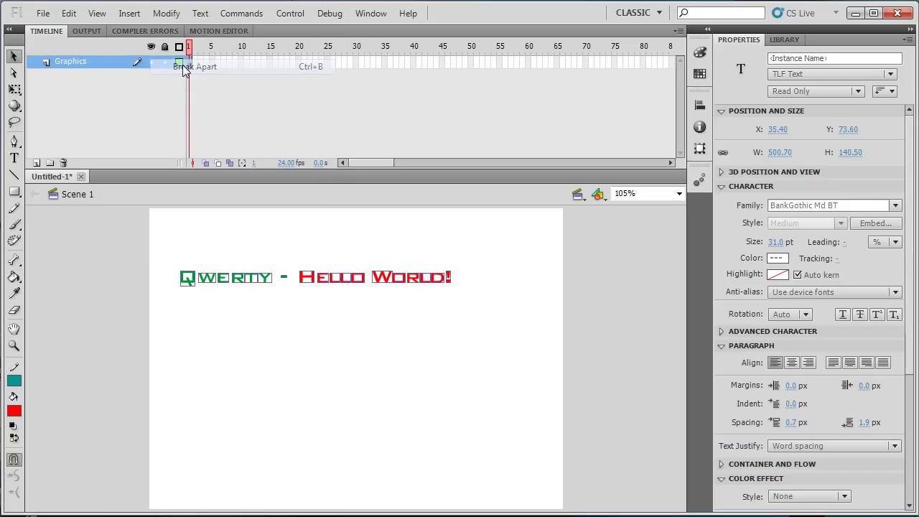
click(274, 310)
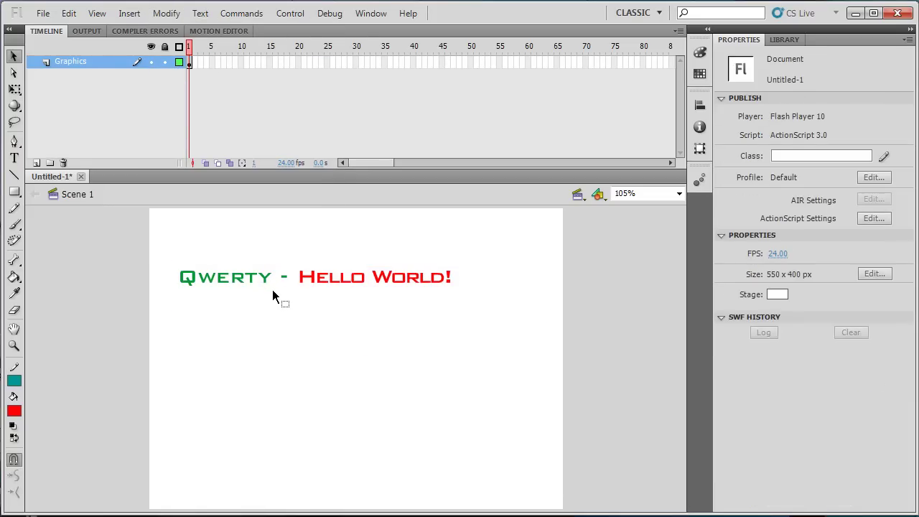
click(266, 282)
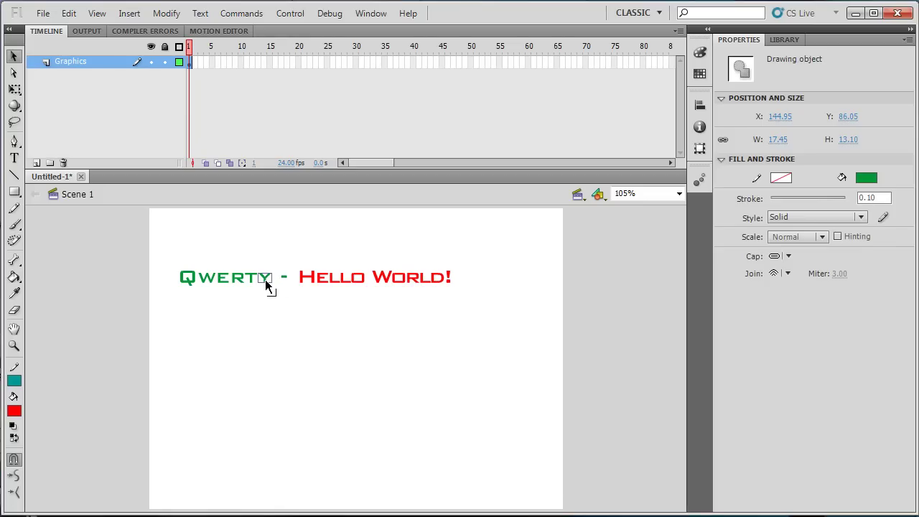
drag(265, 279, 266, 313)
- Zoom the stage to 400% and select the letter Q
click(678, 193)
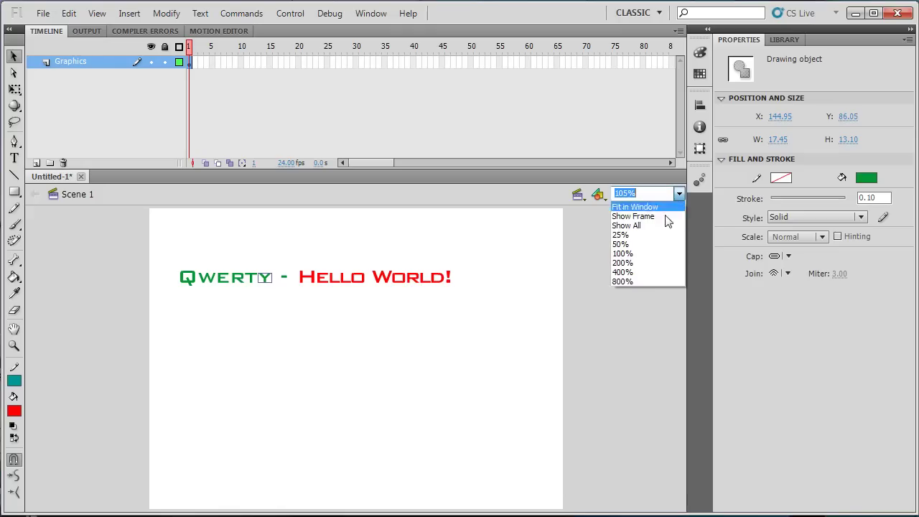
click(621, 272)
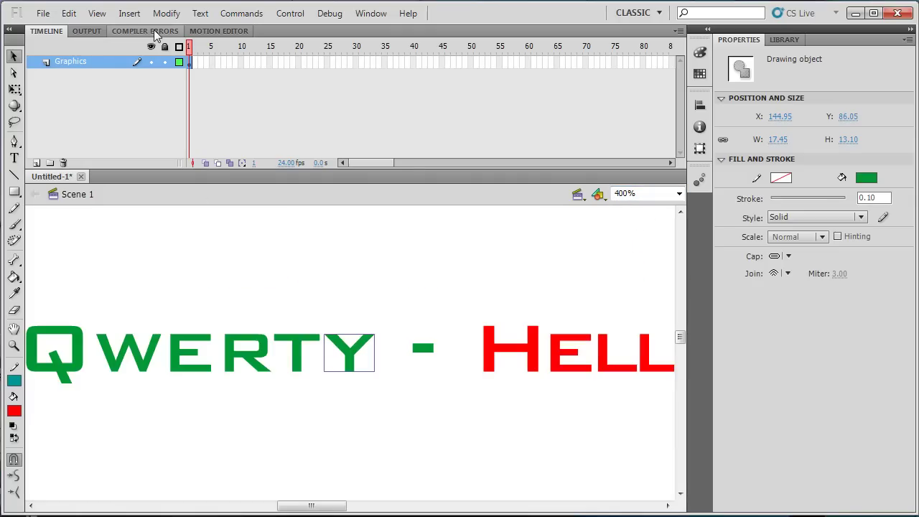
click(64, 330)
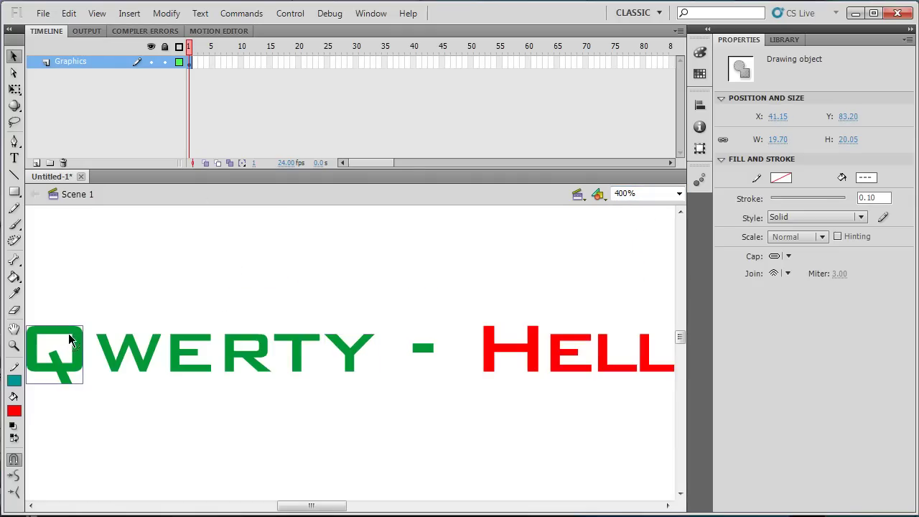
click(165, 16)
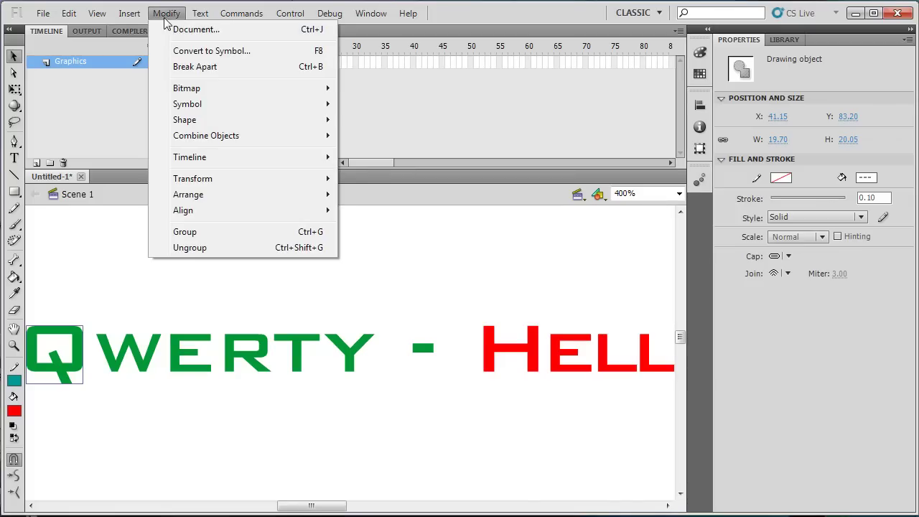
- Break the Q apart and reshape its tail into a long curved spike
click(188, 66)
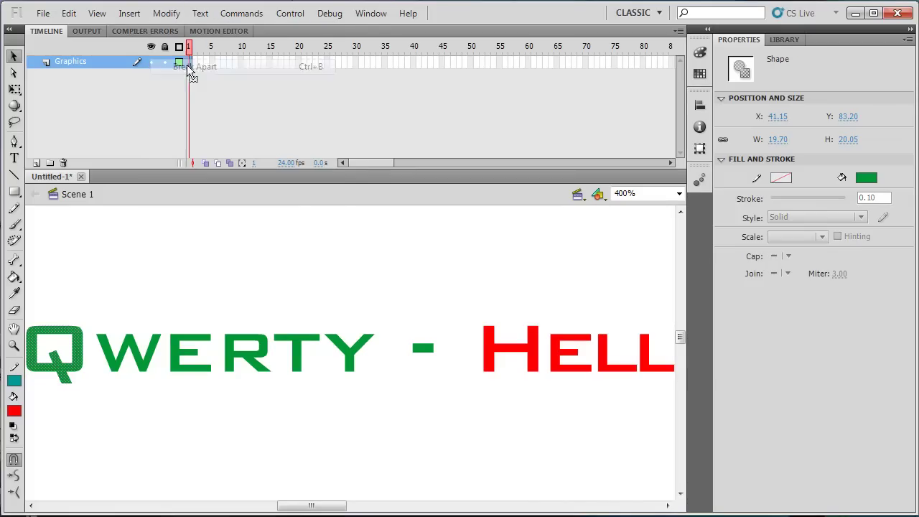
click(86, 411)
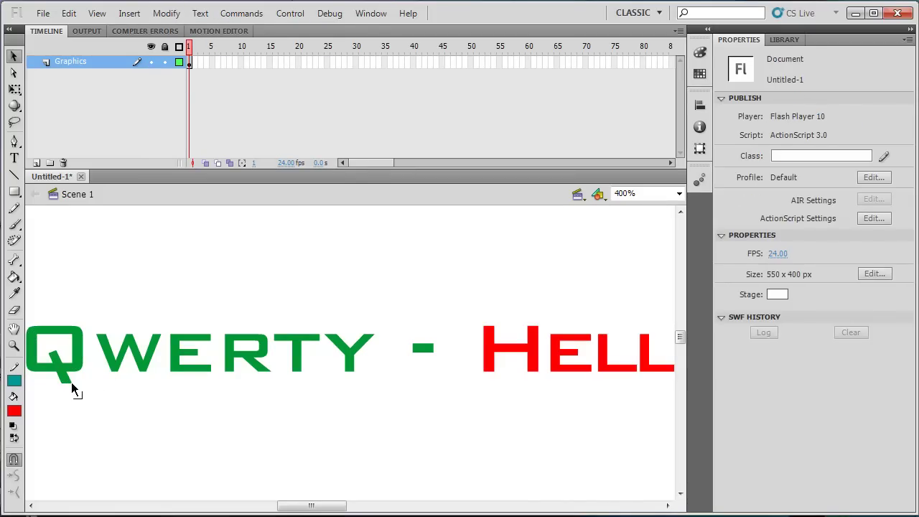
drag(87, 414, 91, 424)
drag(62, 385, 93, 440)
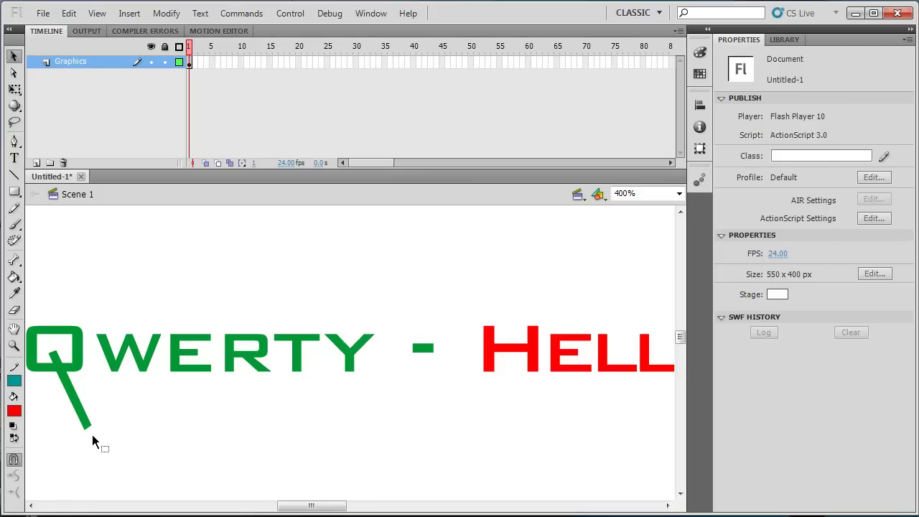
- Select the Q's tail and fill it yellow
click(70, 393)
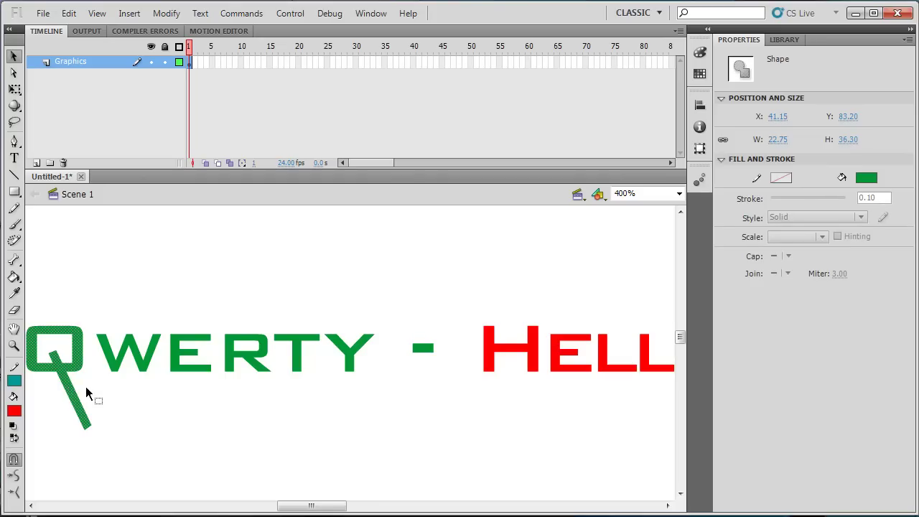
click(130, 426)
drag(127, 422, 56, 408)
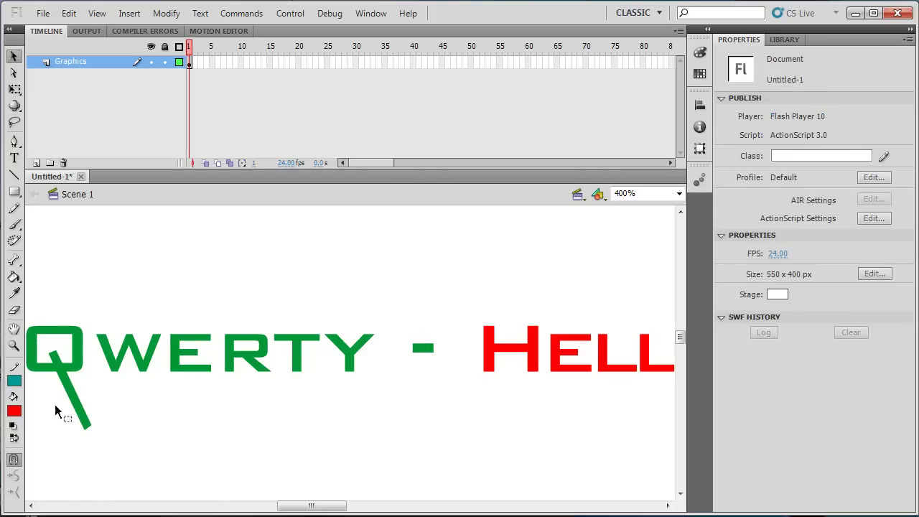
drag(108, 429, 43, 372)
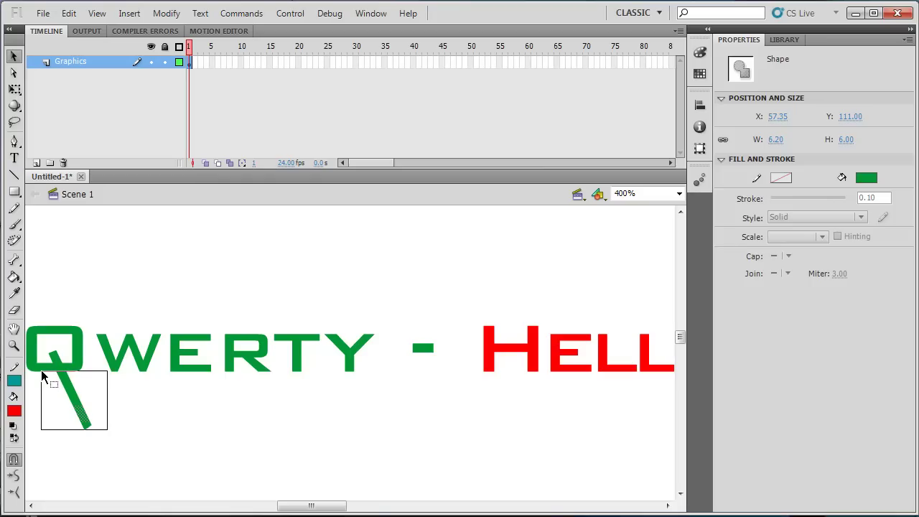
drag(41, 370, 40, 370)
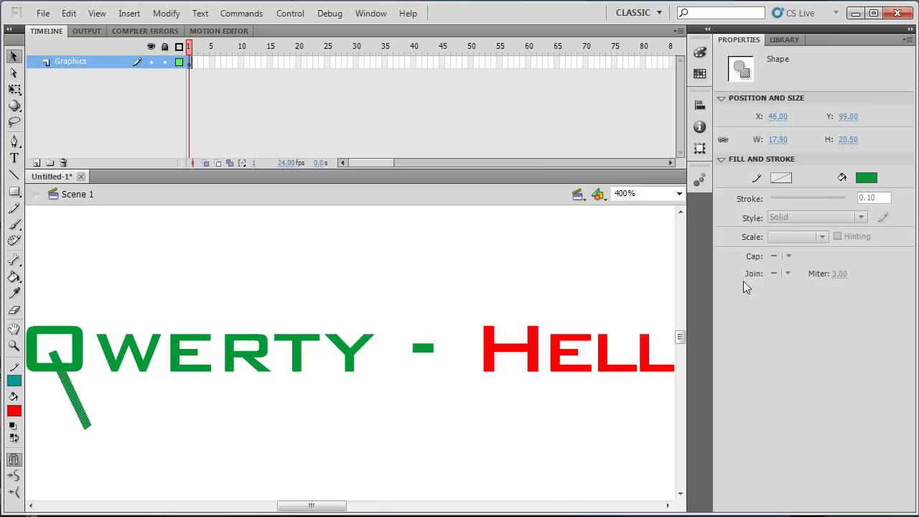
click(865, 179)
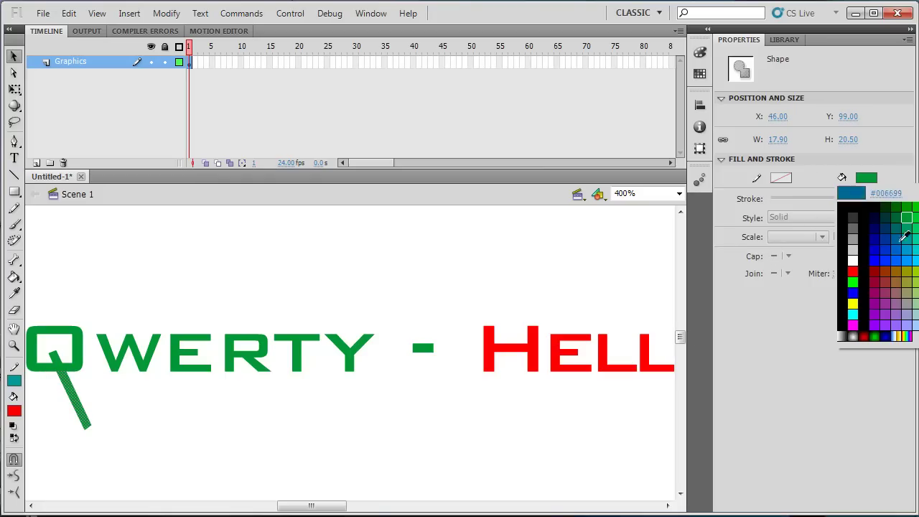
click(852, 303)
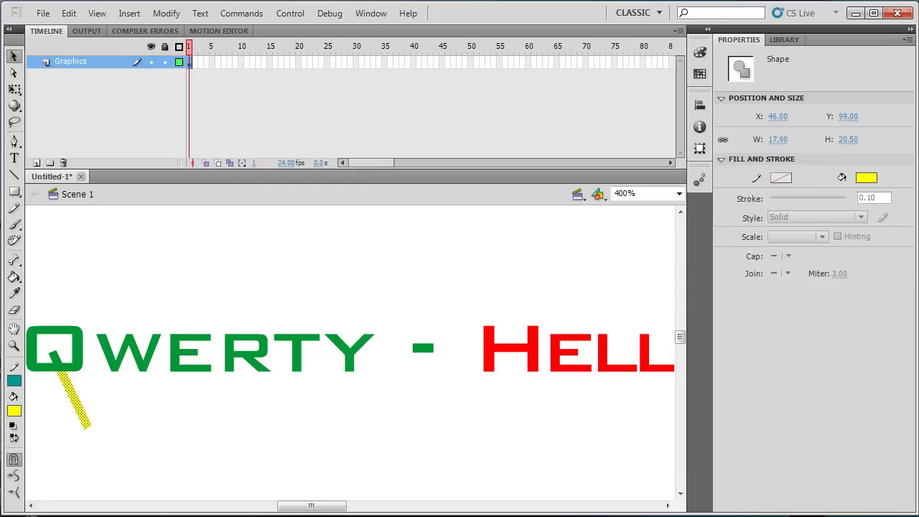
click(296, 410)
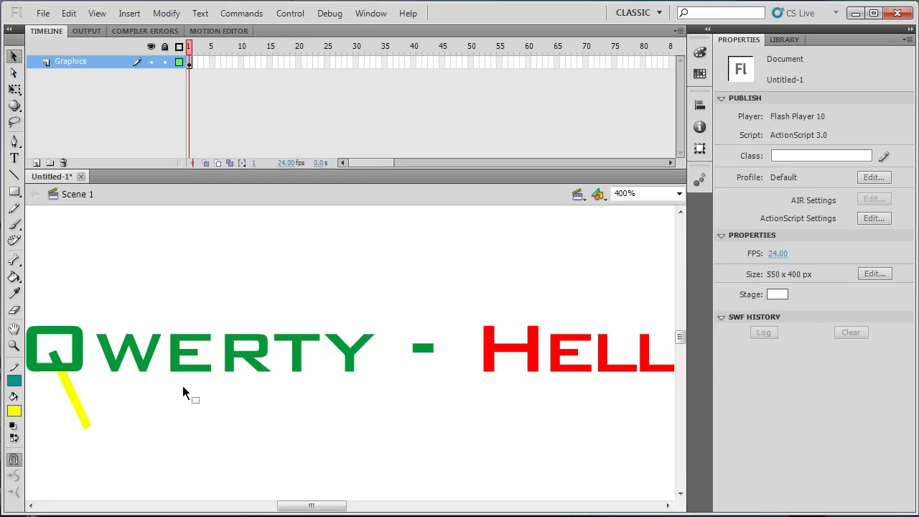
- Fit the stage in the window and select all the Qwerty - Hello World artwork
click(679, 194)
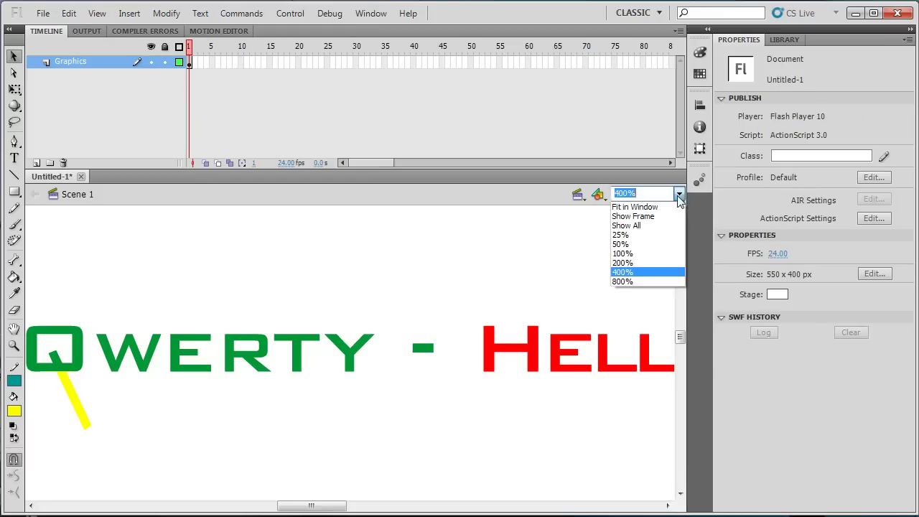
click(650, 207)
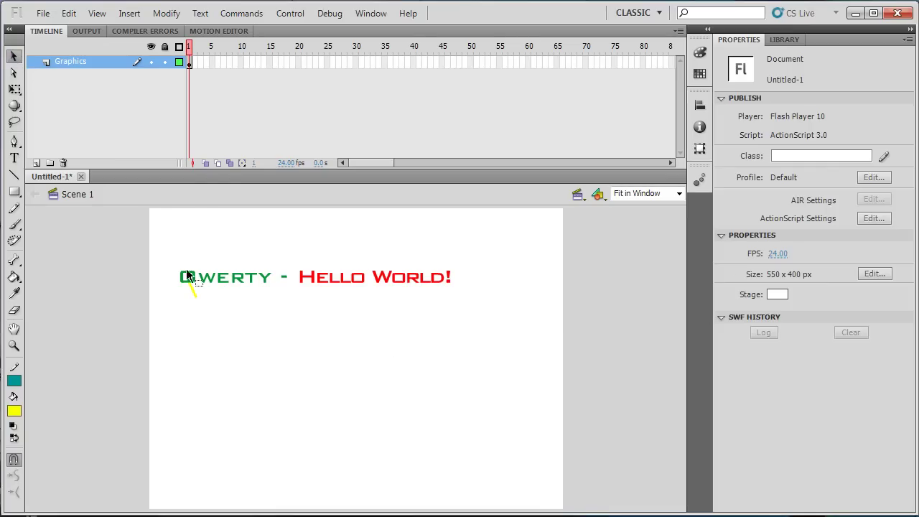
drag(471, 325, 493, 337)
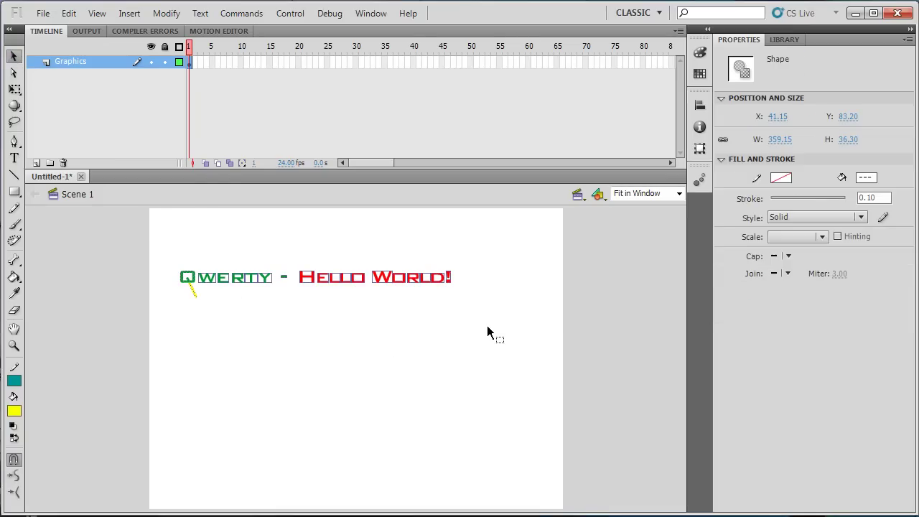
key(Delete)
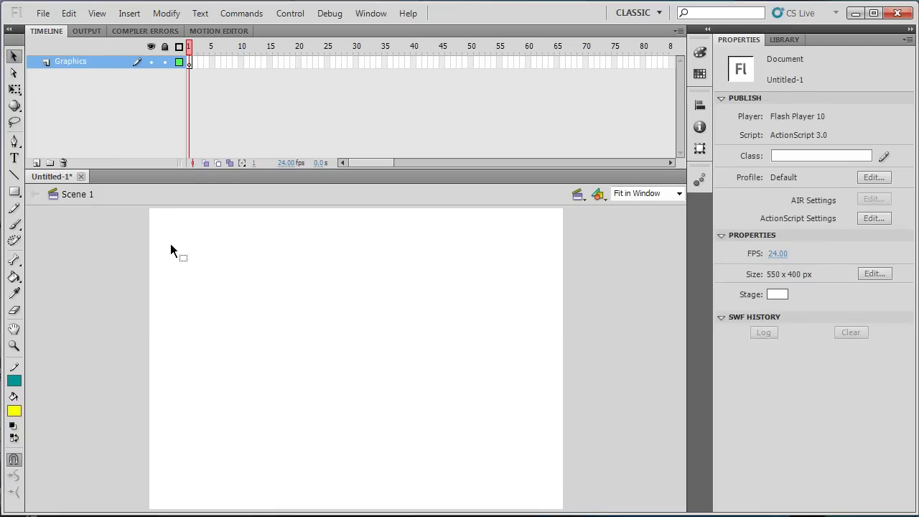
click(15, 210)
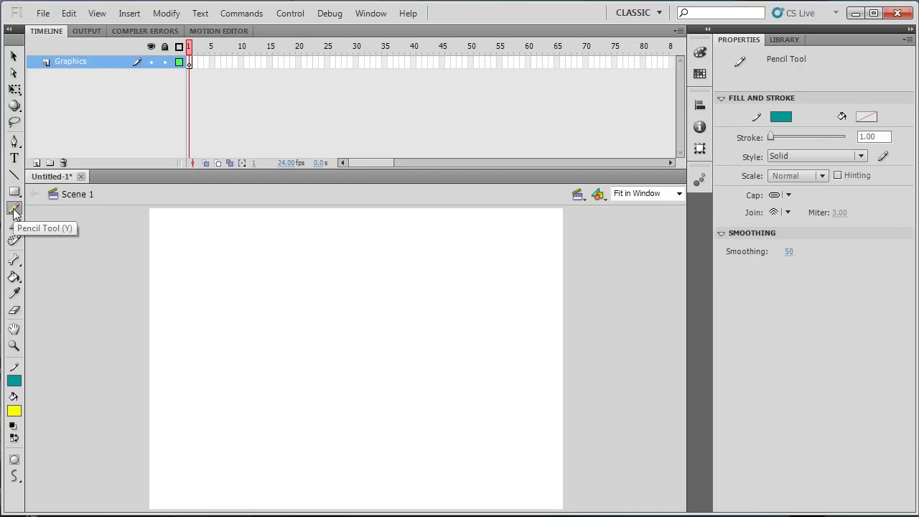
mouse_move(194, 296)
mouse_down()
mouse_move(244, 273)
mouse_move(293, 329)
mouse_move(375, 285)
mouse_move(445, 324)
mouse_move(499, 332)
mouse_up()
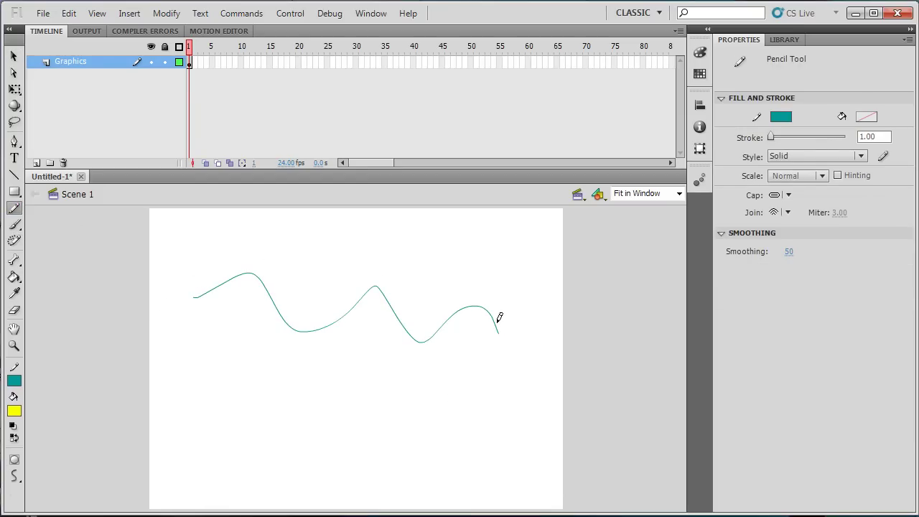
click(14, 476)
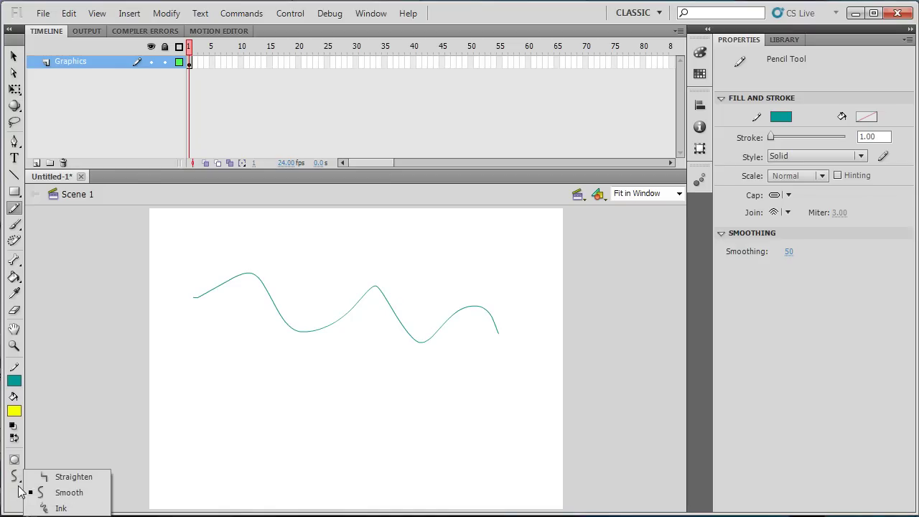
click(74, 476)
mouse_move(241, 372)
mouse_down()
mouse_move(307, 403)
mouse_move(341, 385)
mouse_move(402, 421)
mouse_move(496, 379)
mouse_up()
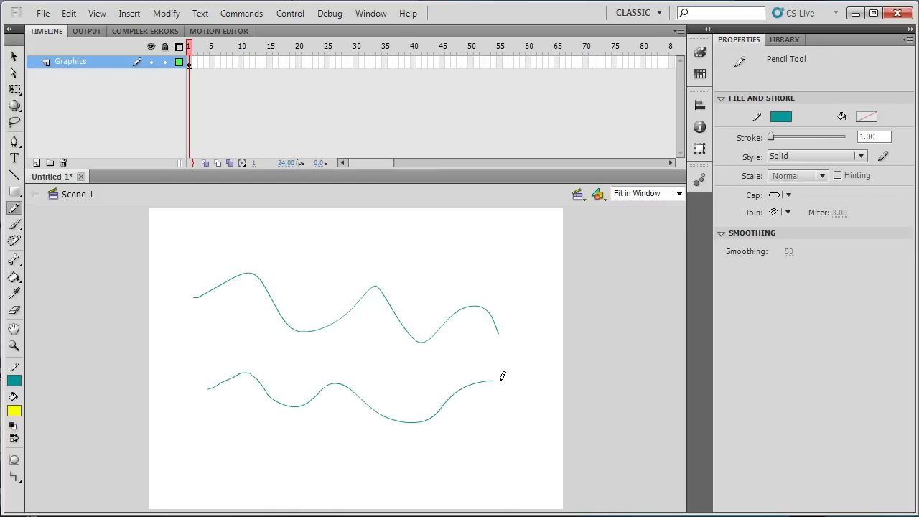
click(15, 477)
click(69, 493)
mouse_move(399, 445)
mouse_down()
mouse_move(429, 481)
mouse_move(475, 445)
mouse_up()
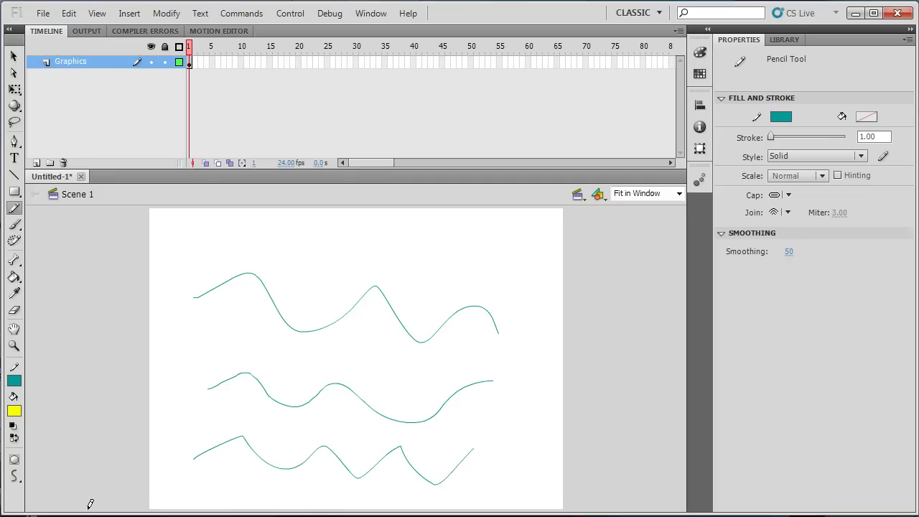
click(14, 476)
click(44, 509)
mouse_move(263, 425)
mouse_down()
mouse_move(289, 421)
mouse_move(318, 420)
mouse_up()
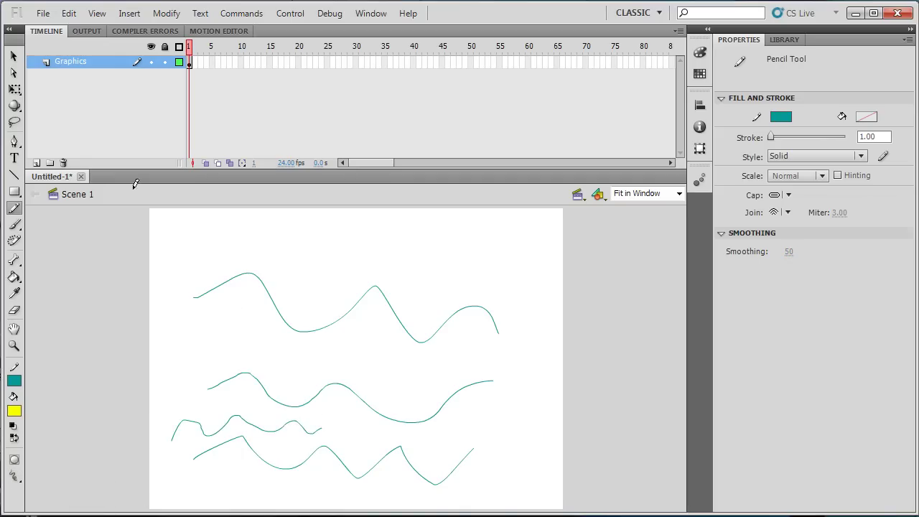
click(13, 56)
mouse_move(157, 227)
mouse_down()
mouse_move(441, 467)
mouse_move(527, 493)
mouse_up()
key(Delete)
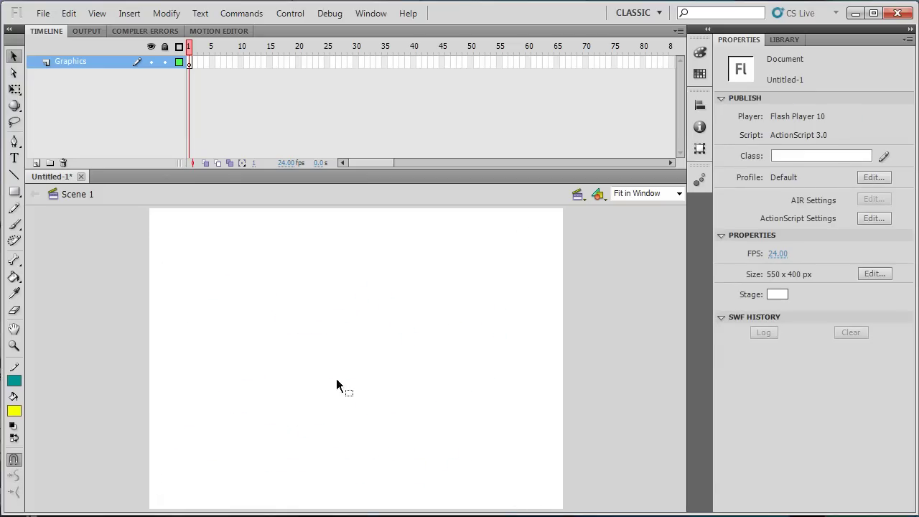
- Paint a thick yellow wavy stroke across the upper left with the regular Brush Tool
click(14, 224)
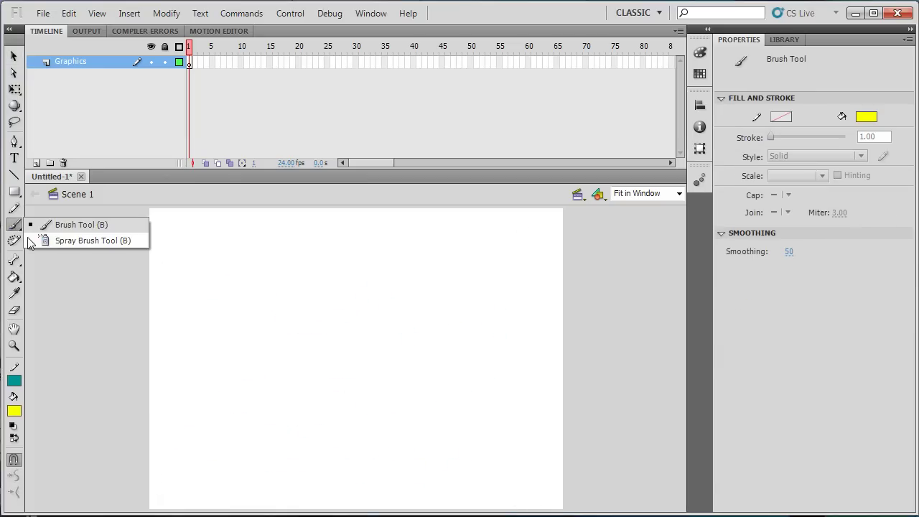
click(72, 227)
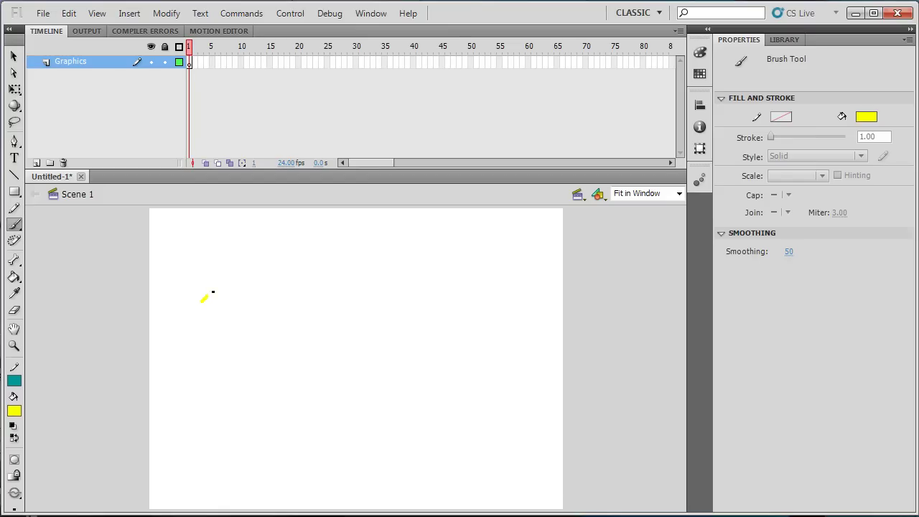
mouse_move(212, 291)
mouse_down()
mouse_move(238, 280)
mouse_move(282, 299)
mouse_move(321, 286)
mouse_move(384, 294)
mouse_up()
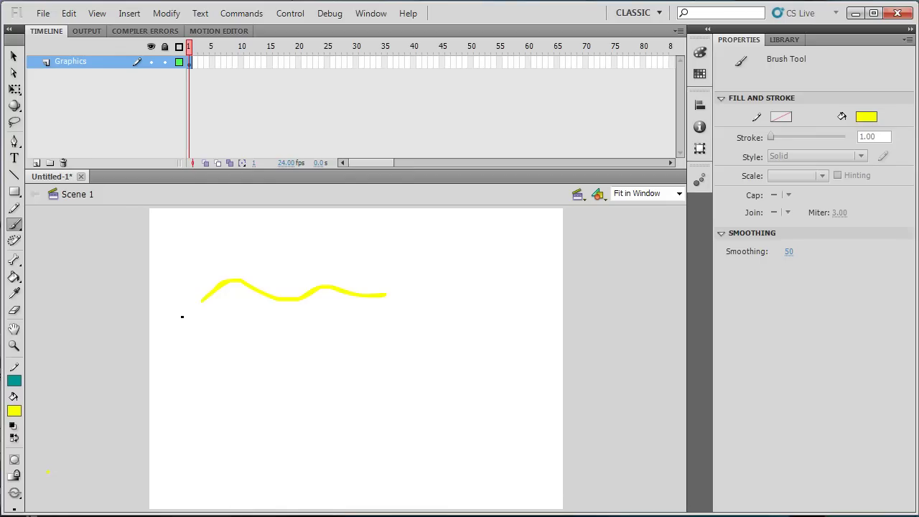
- Choose the Spray Brush, set spray width to 78, and spray a black dot trail across the lower stage
click(16, 225)
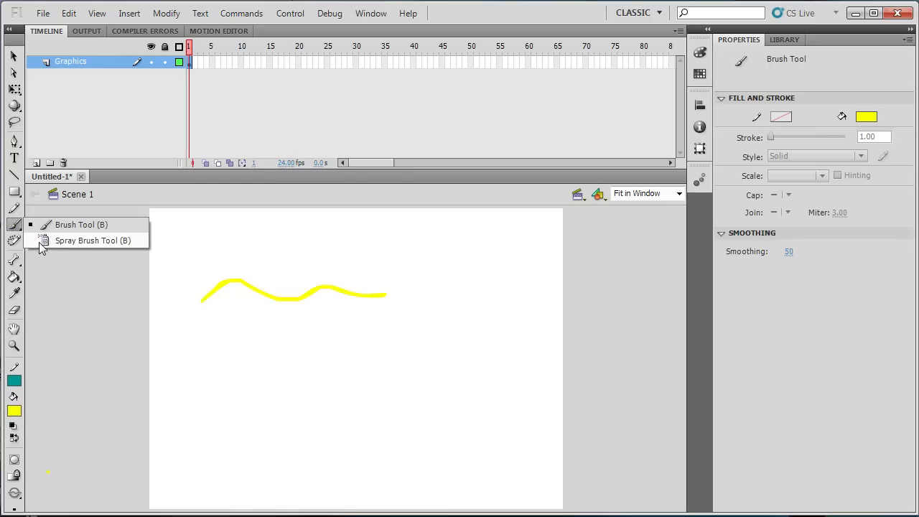
click(74, 239)
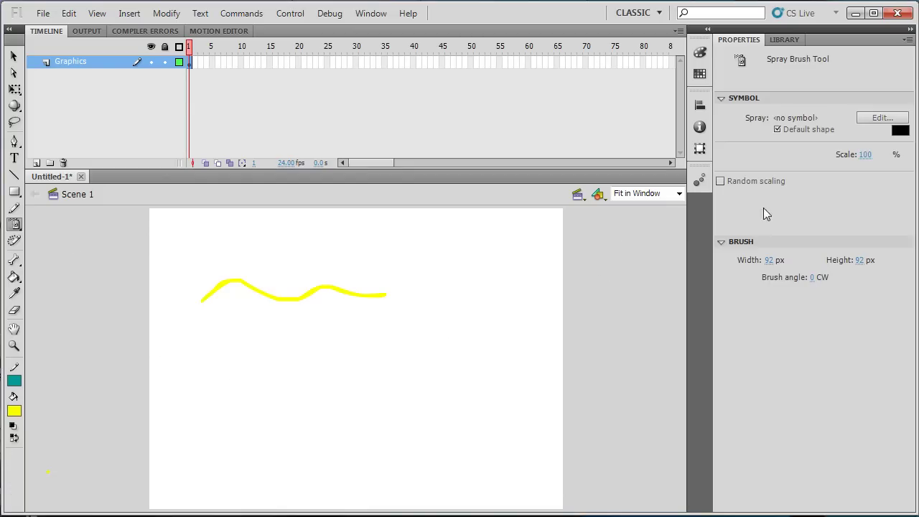
click(889, 117)
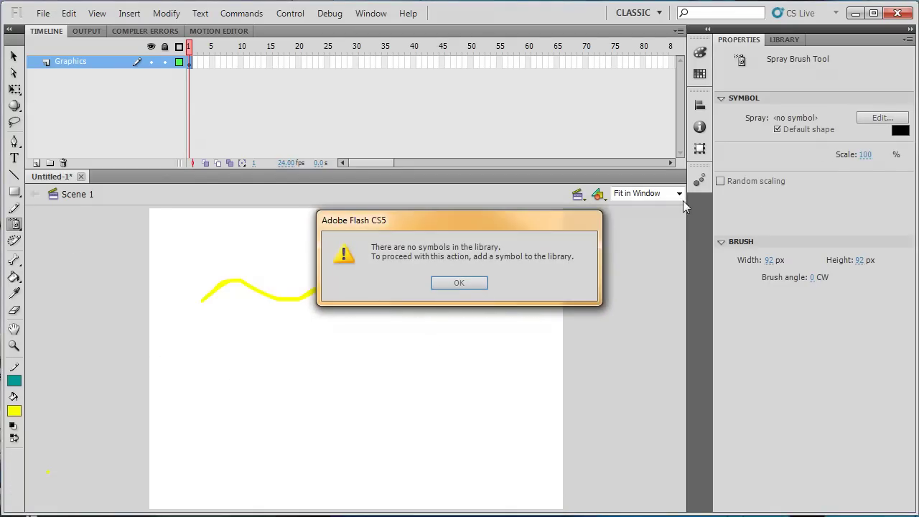
click(452, 285)
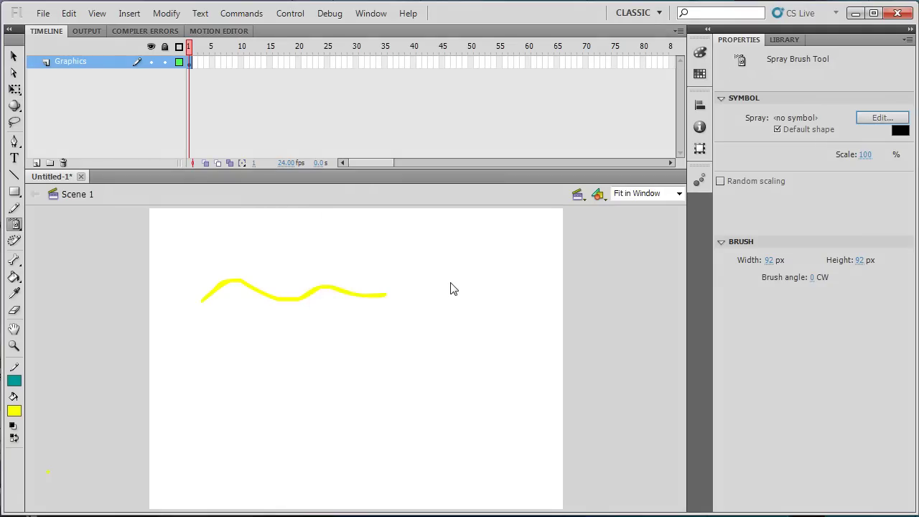
click(767, 262)
click(858, 260)
mouse_move(217, 400)
mouse_down()
mouse_move(246, 383)
mouse_move(278, 402)
mouse_move(333, 414)
mouse_move(359, 399)
mouse_move(416, 420)
mouse_move(450, 374)
mouse_move(468, 308)
mouse_move(488, 291)
mouse_up()
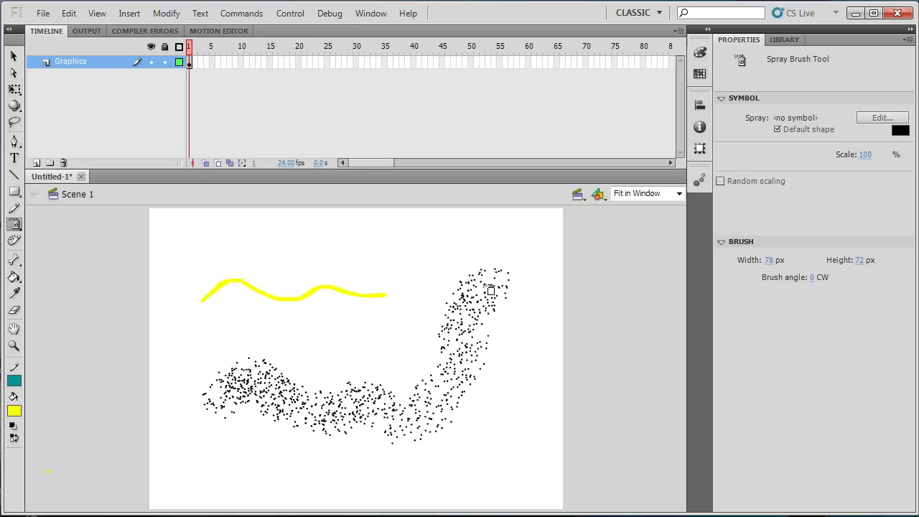
- Spray a bright green trail across the upper stage, then a green curve at width 33, height 11
click(901, 130)
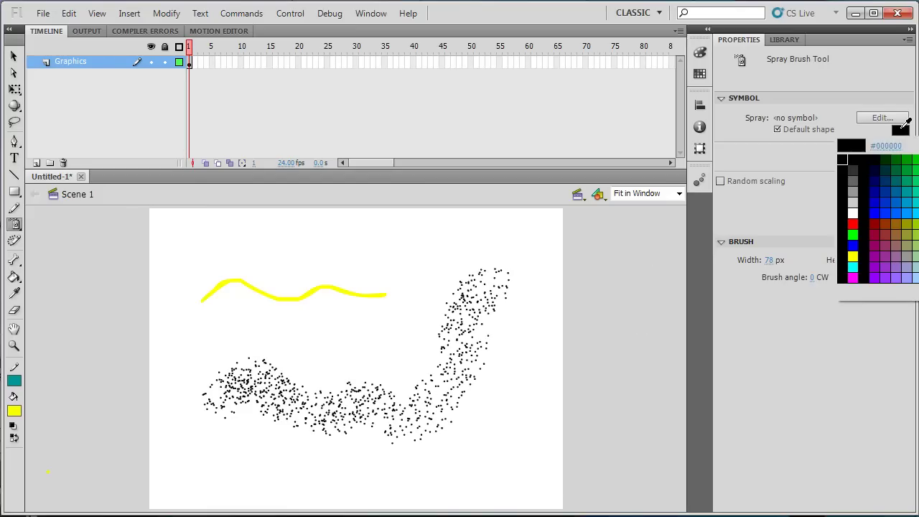
click(852, 234)
mouse_move(528, 246)
mouse_down()
mouse_move(426, 262)
mouse_move(376, 335)
mouse_move(283, 321)
mouse_move(261, 265)
mouse_up()
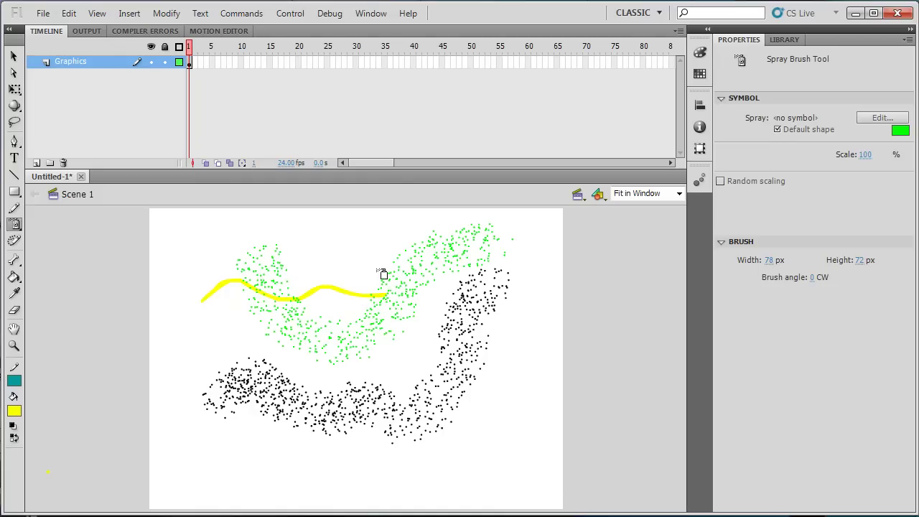
click(767, 261)
drag(858, 260, 851, 261)
mouse_move(535, 397)
mouse_down()
mouse_move(507, 449)
mouse_move(471, 473)
mouse_move(346, 459)
mouse_up()
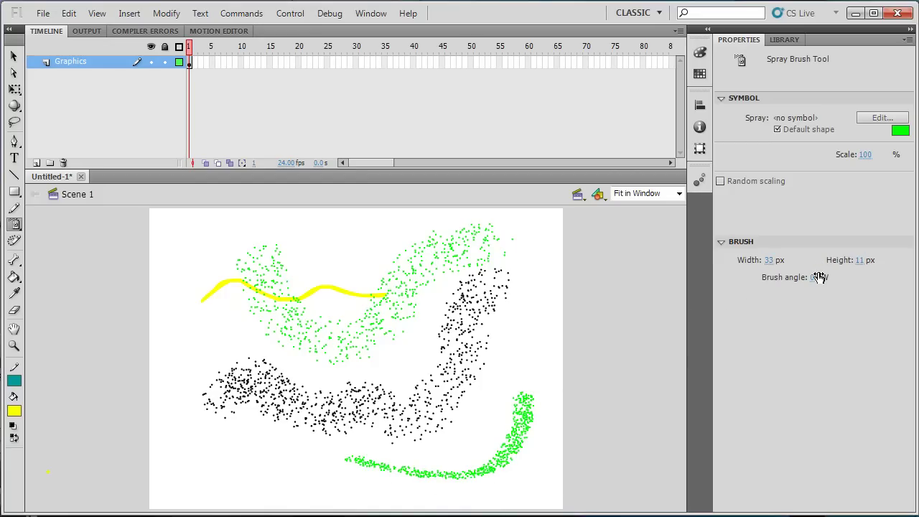
- Tilt the spray angle to 19 degrees and spray green dots at the right edge and down the left side
drag(814, 277, 828, 281)
mouse_move(512, 354)
mouse_down()
mouse_move(541, 301)
mouse_move(525, 361)
mouse_move(556, 367)
mouse_up()
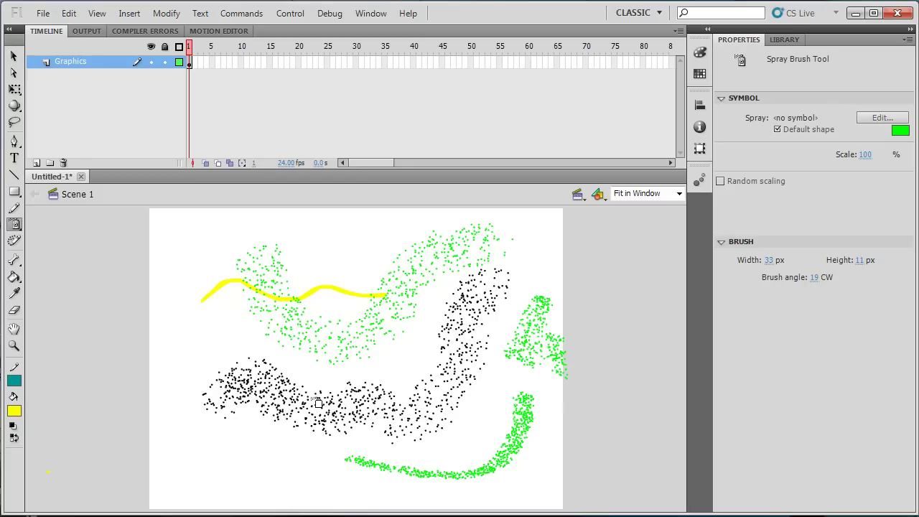
mouse_move(191, 321)
mouse_down()
mouse_move(165, 390)
mouse_move(186, 467)
mouse_move(255, 485)
mouse_move(364, 488)
mouse_up()
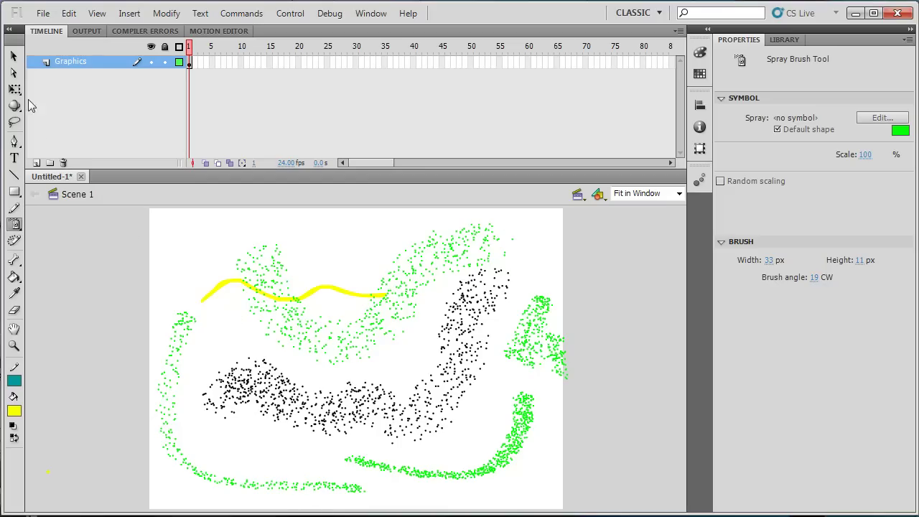
click(14, 56)
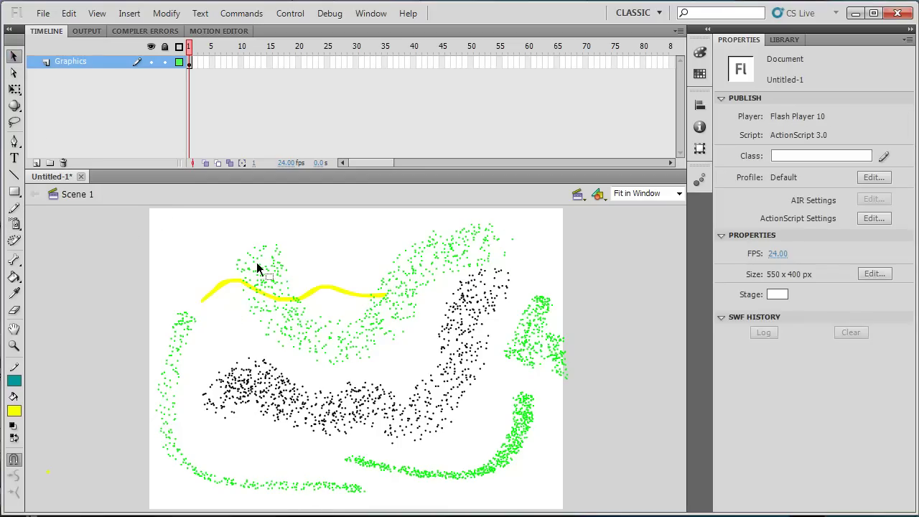
- Clear the stage, paint a Deco Vine Fill of green vines and yellow flowers, then select Grid Fill
key(ctrl+a)
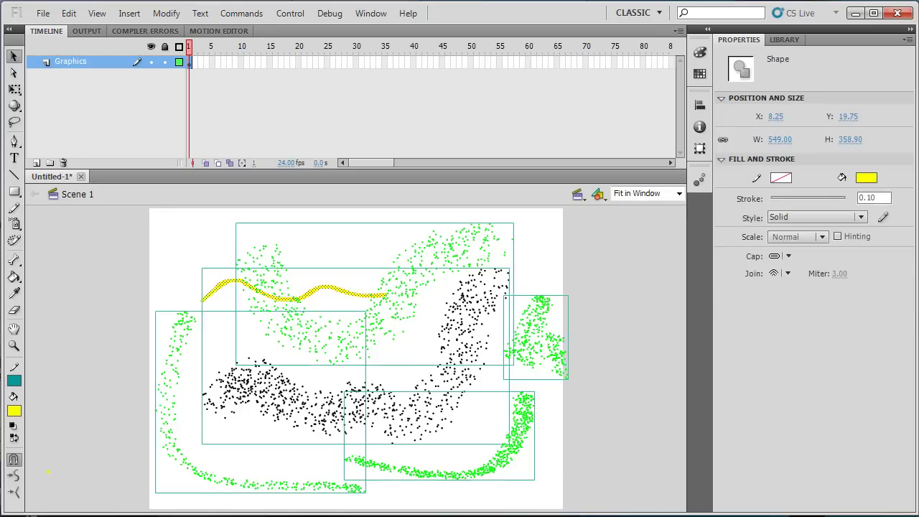
key(Delete)
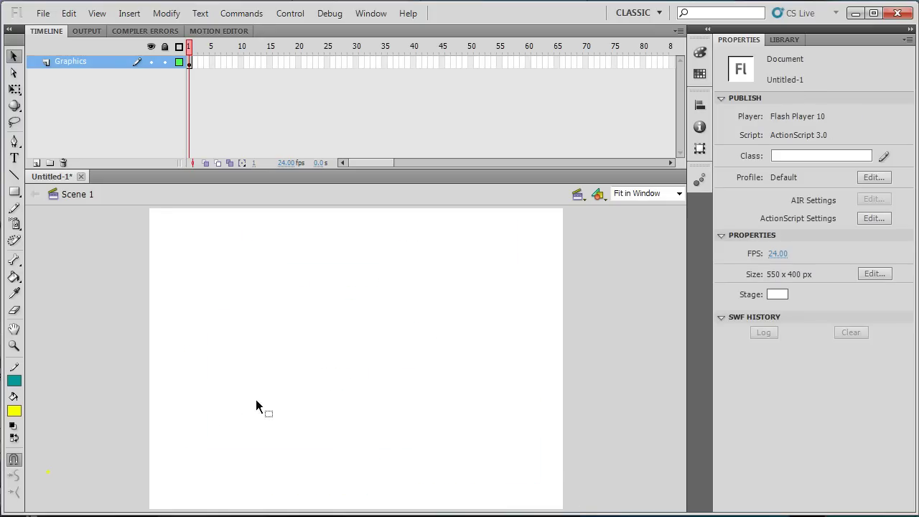
click(15, 241)
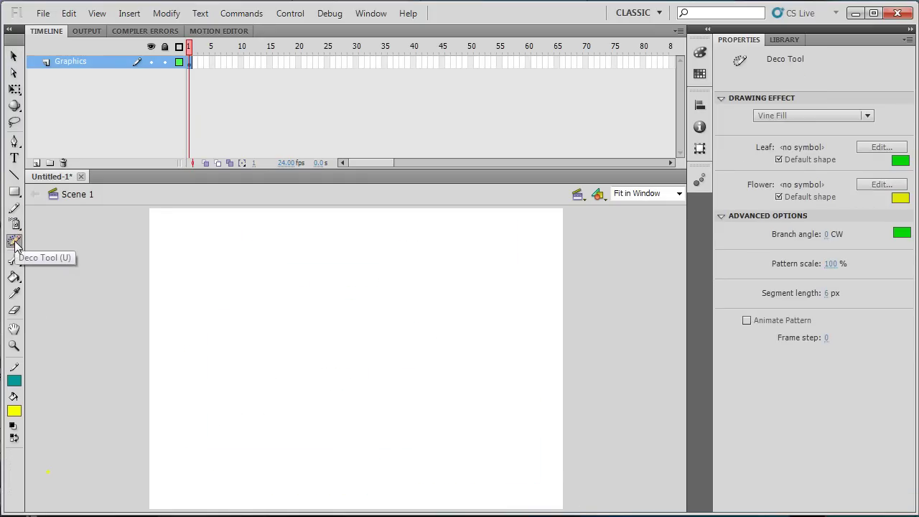
click(215, 300)
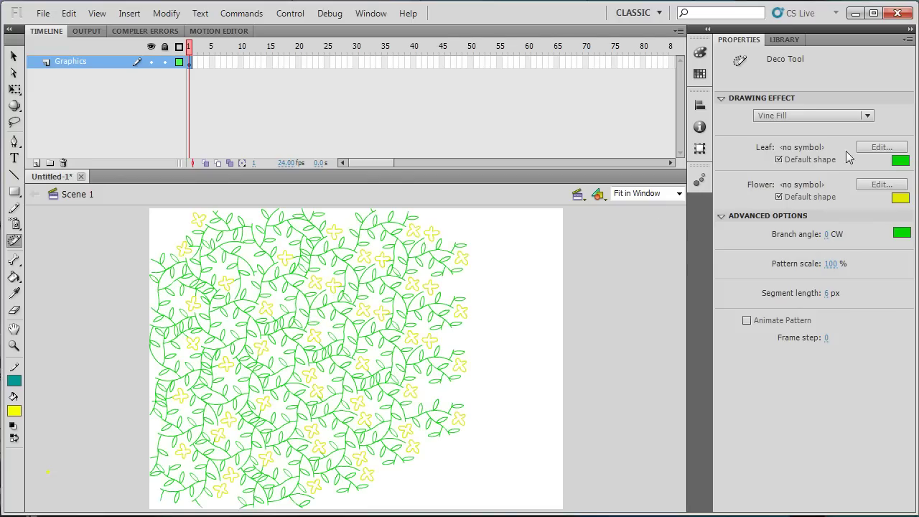
click(867, 116)
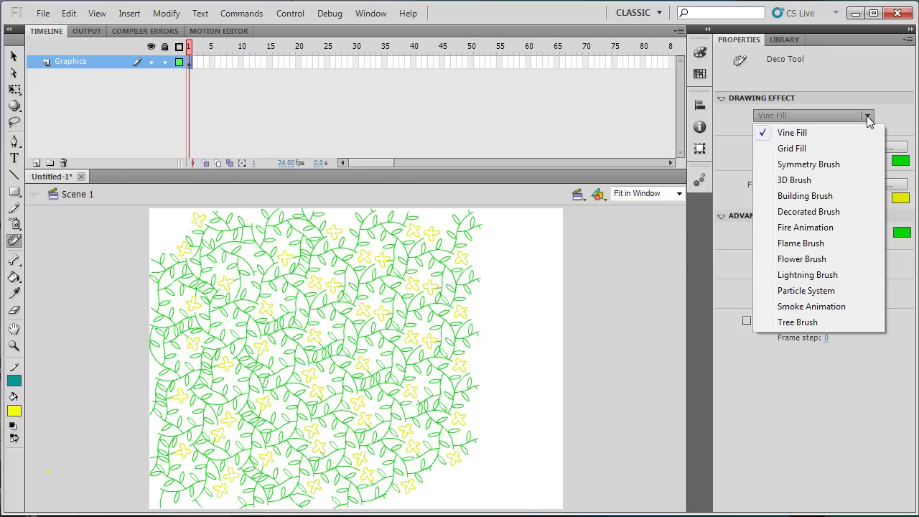
click(799, 148)
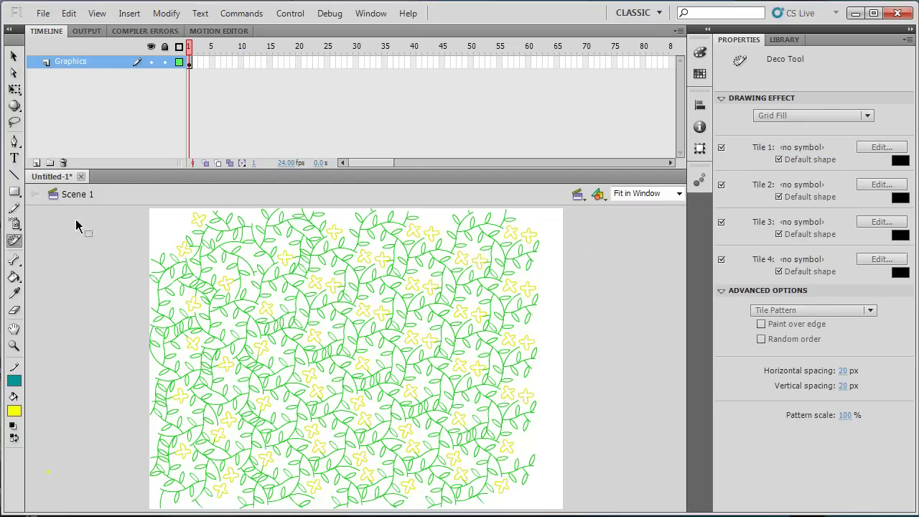
- Remove the vine pattern, paint a trial Grid Fill of black squares, then delete that grid too
key(v)
key(ctrl+z)
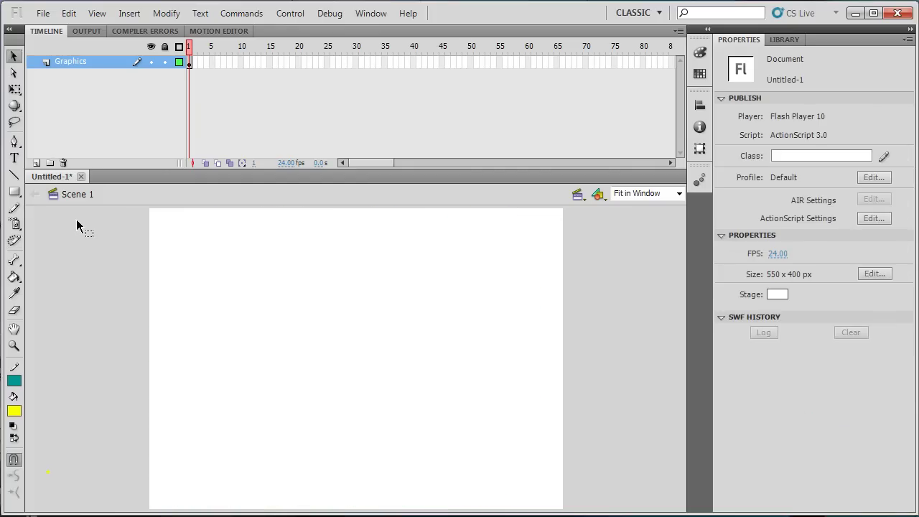
click(15, 242)
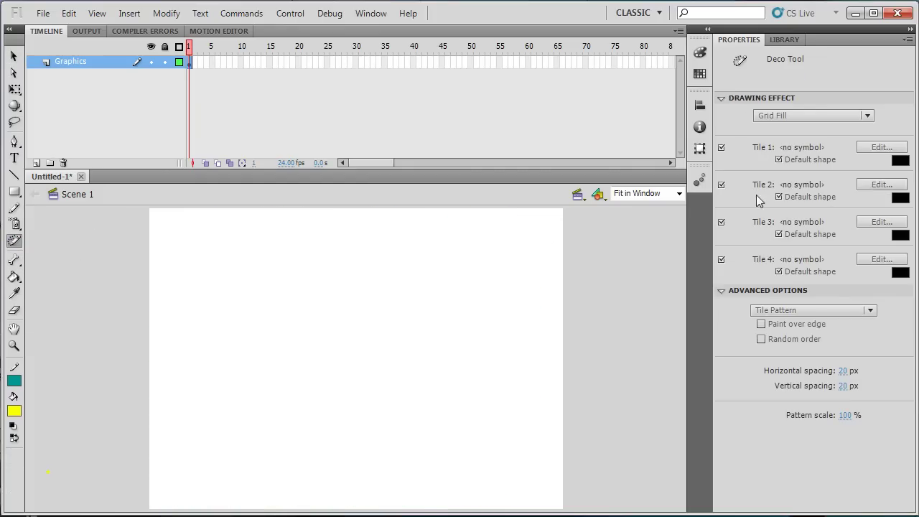
click(257, 298)
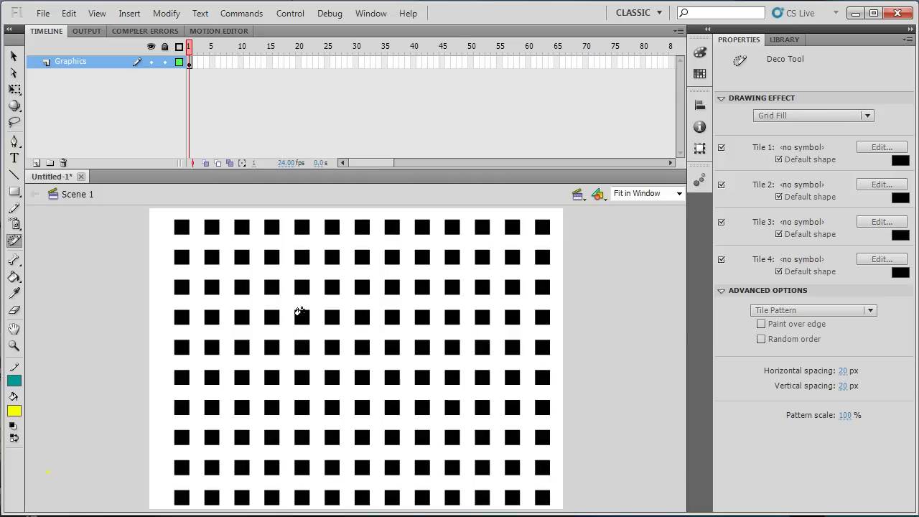
key(ctrl+a)
key(Delete)
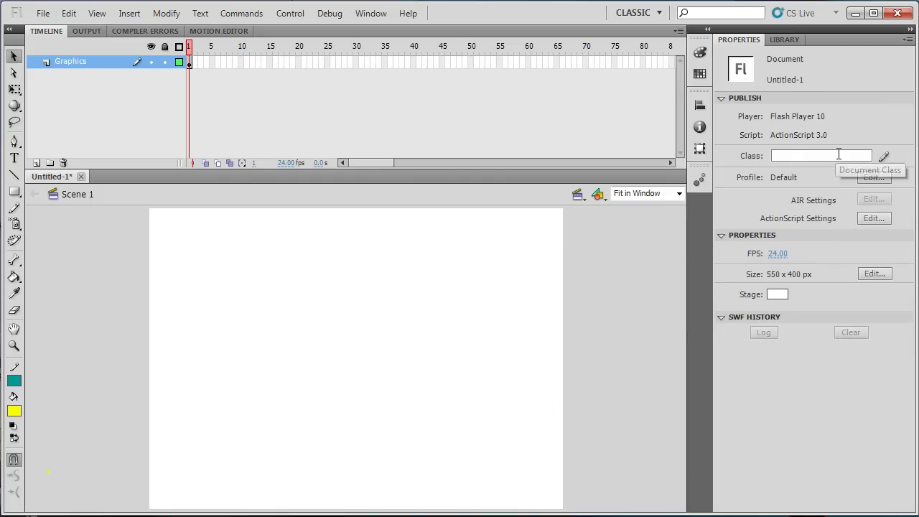
click(15, 240)
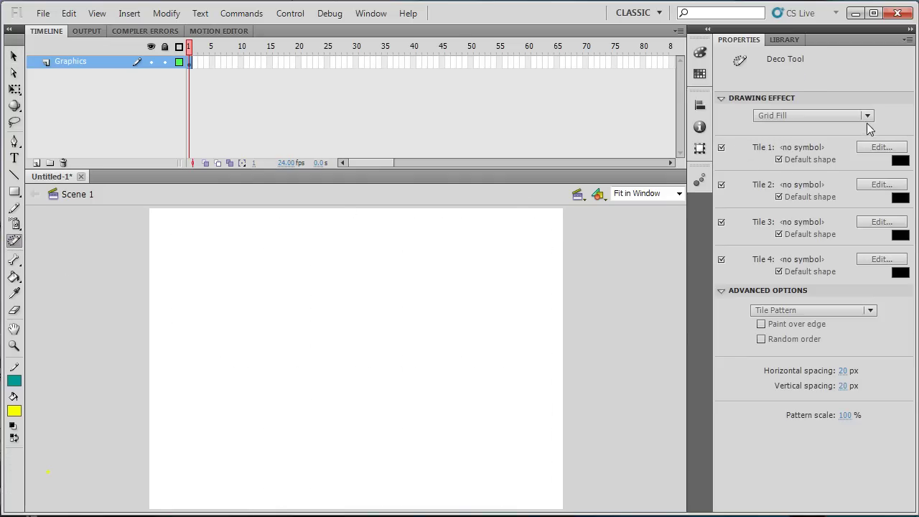
- Choose the Building Brush effect and paint several random tan, blue and dark skyscrapers across the stage
click(867, 116)
click(811, 196)
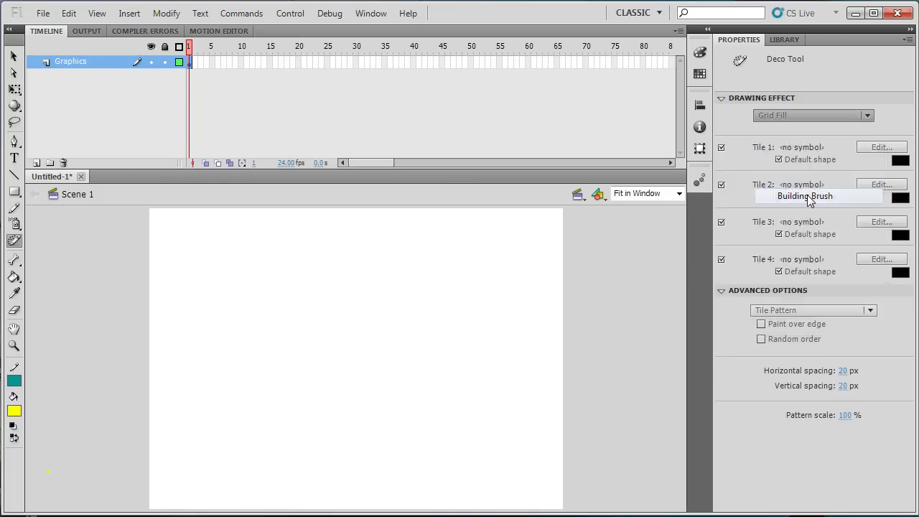
click(212, 404)
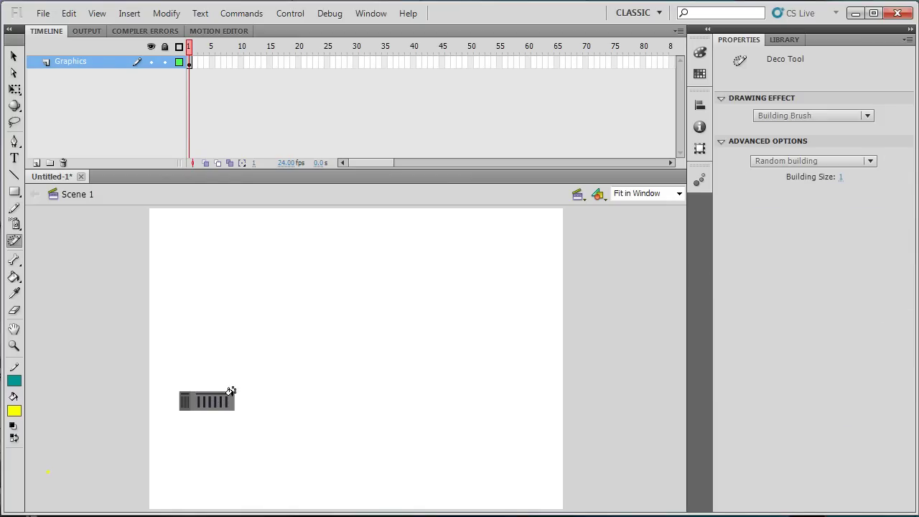
drag(276, 415, 283, 263)
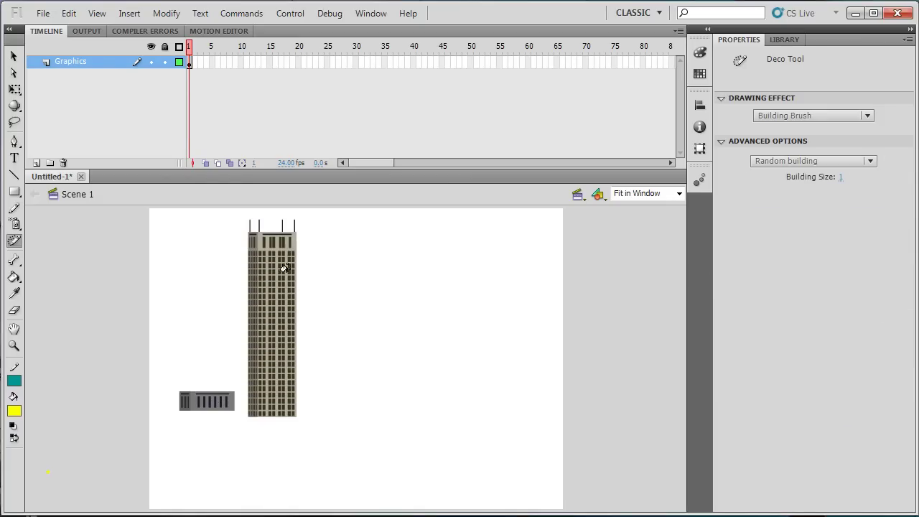
drag(372, 480, 391, 277)
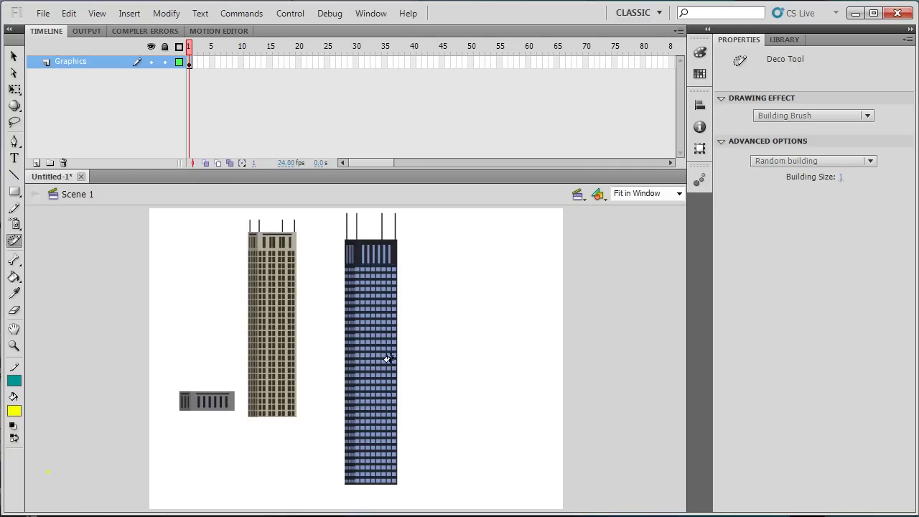
drag(324, 384, 329, 297)
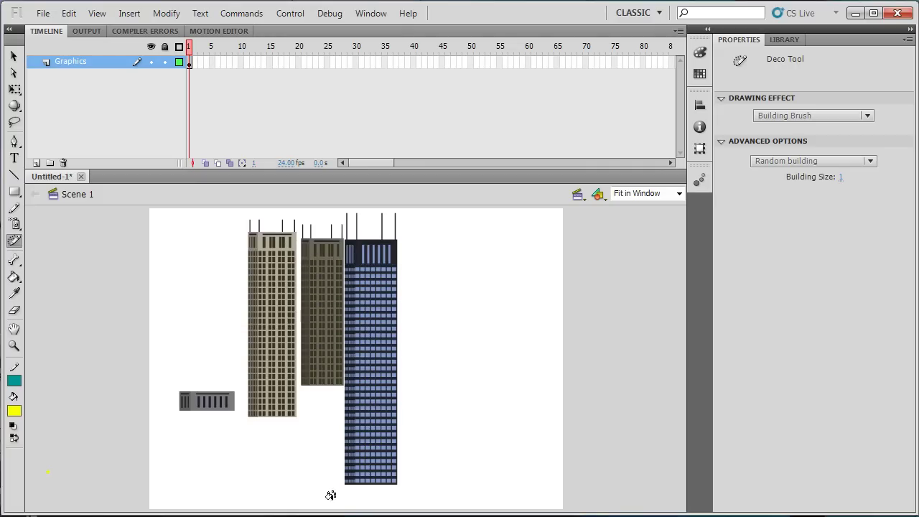
mouse_move(338, 496)
mouse_down()
mouse_move(334, 362)
mouse_move(359, 341)
mouse_up()
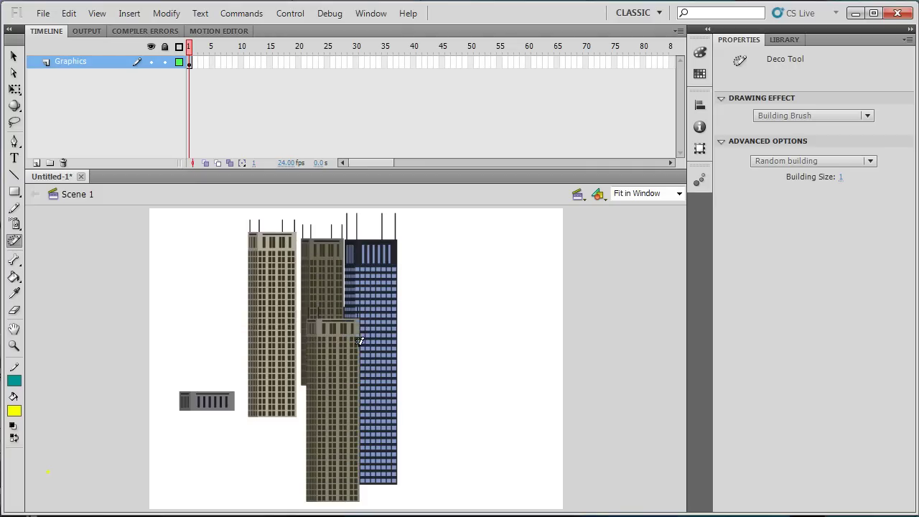
drag(402, 491, 411, 294)
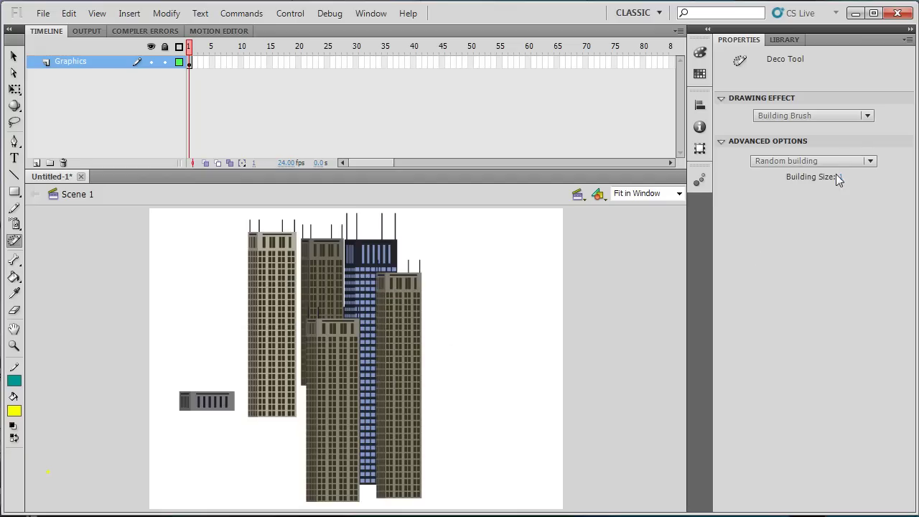
- Add a dark Skyscraper 2 tower on the right and a blue Skyscraper 3 tower in the gap
click(869, 161)
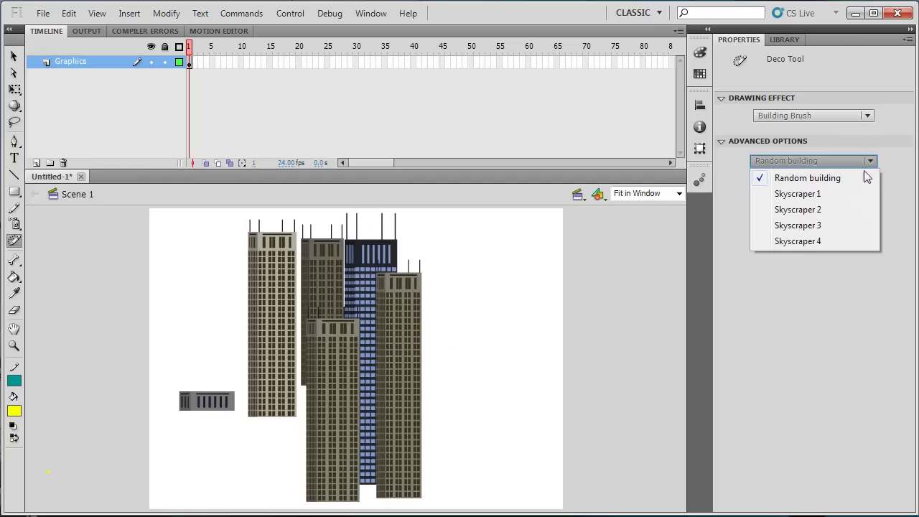
click(818, 210)
drag(509, 403, 510, 233)
click(870, 161)
click(813, 223)
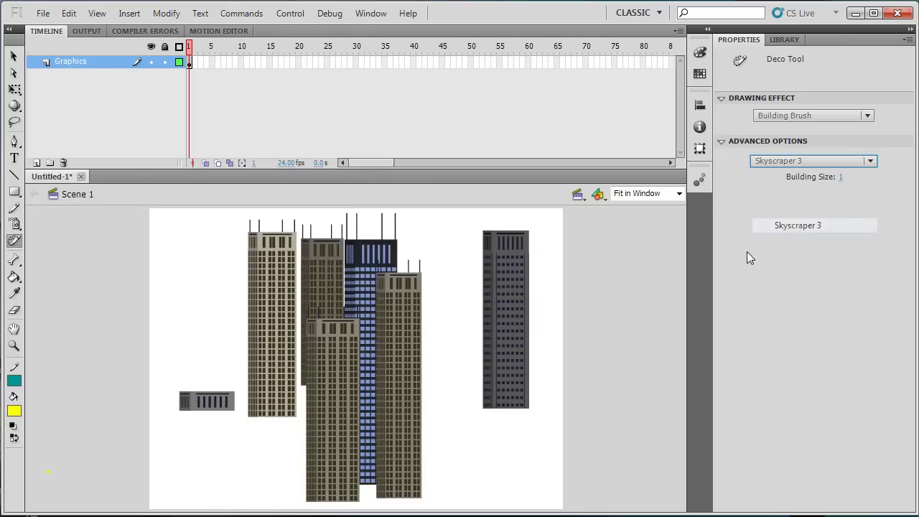
drag(440, 397, 465, 267)
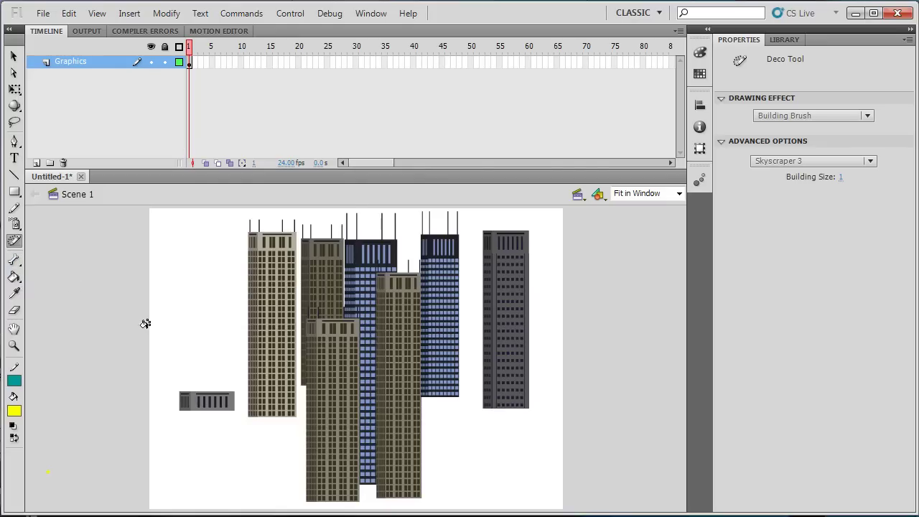
- Marquee-select all the buildings and delete them
click(14, 56)
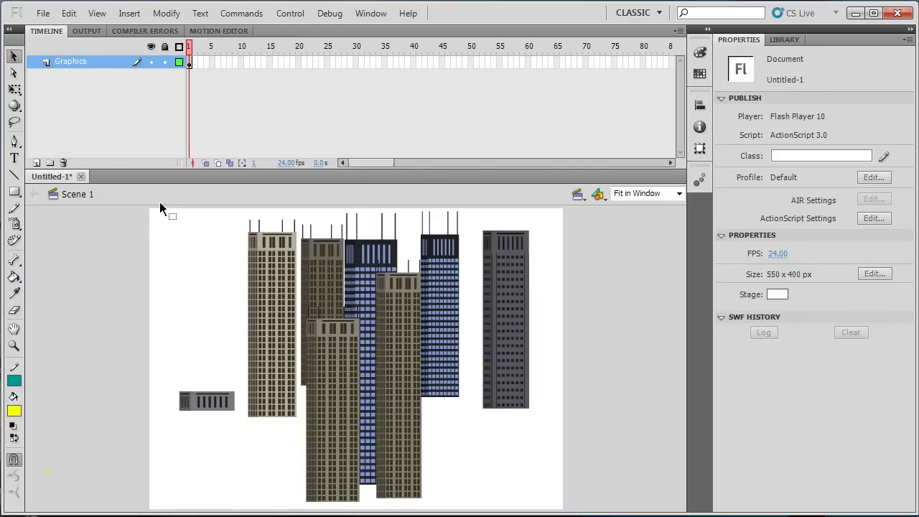
drag(161, 207, 577, 512)
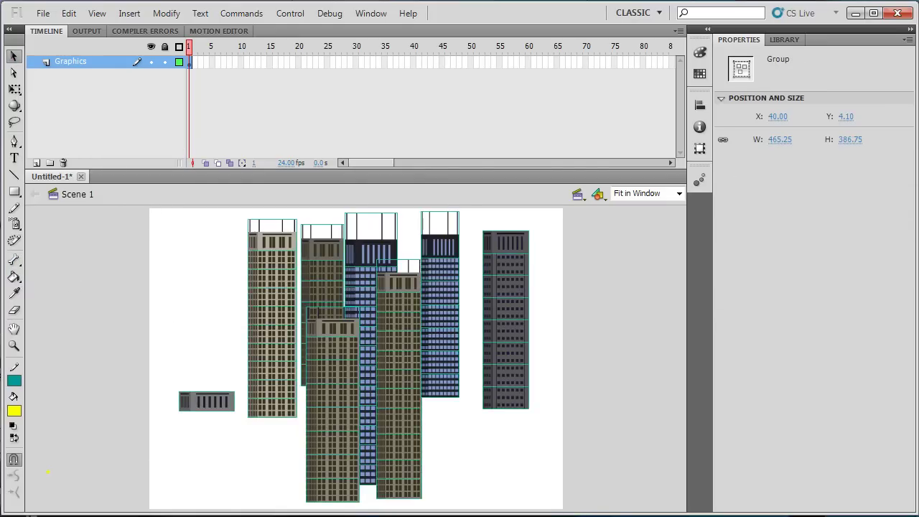
key(Delete)
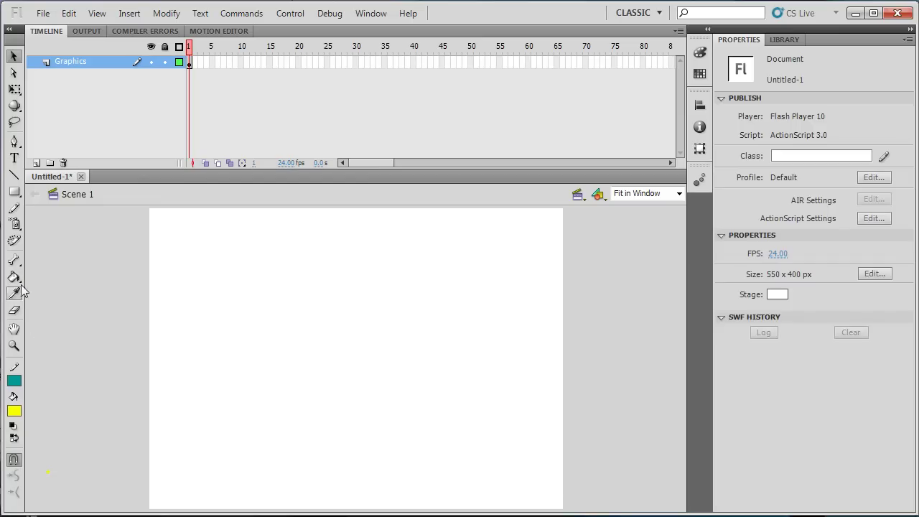
- Draw a teal-outlined rectangle mid-stage, try erasing part of its outline, and undo the erase
click(14, 191)
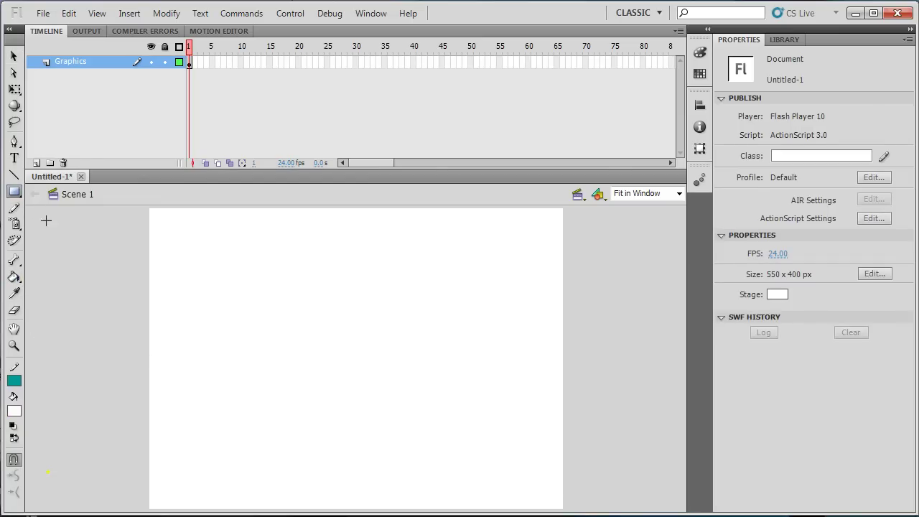
drag(415, 393, 465, 429)
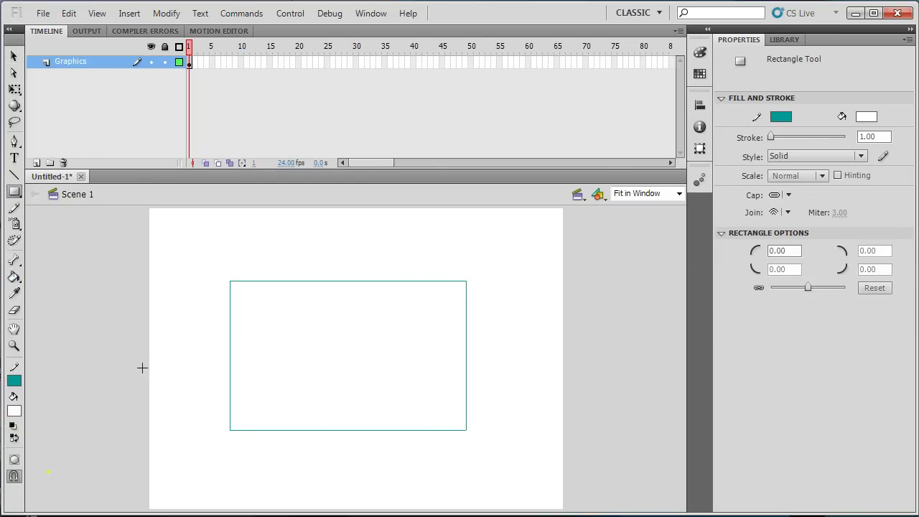
click(13, 309)
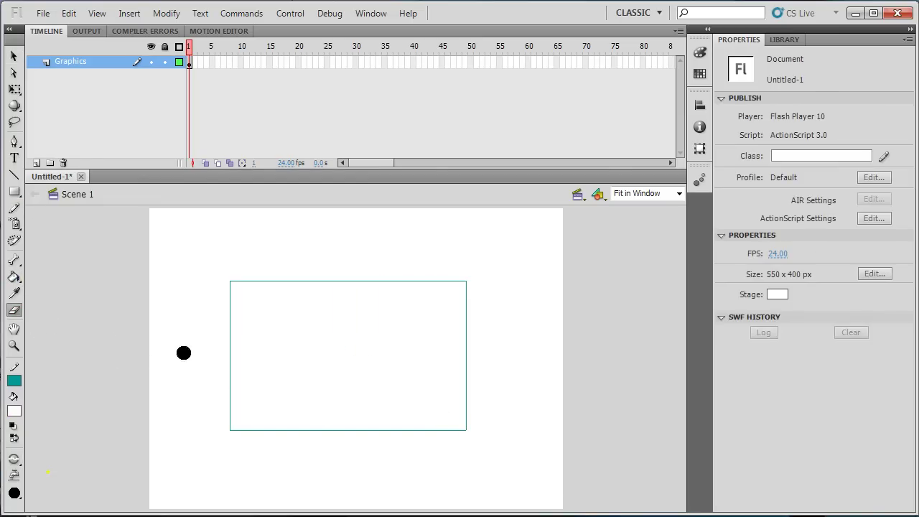
mouse_move(221, 274)
mouse_down()
mouse_move(253, 272)
mouse_move(239, 310)
mouse_move(200, 337)
mouse_move(279, 288)
mouse_move(235, 334)
mouse_up()
key(ctrl+z)
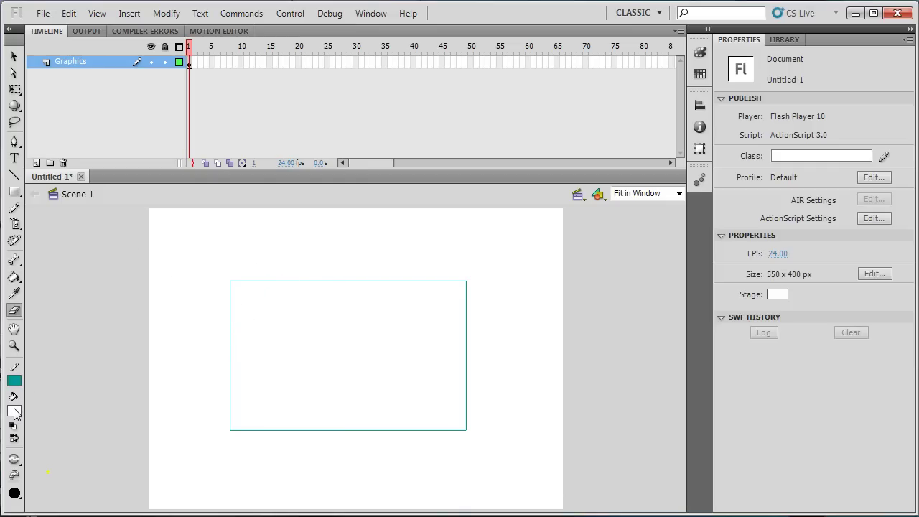
- Fill the rectangle with olive #666600 using the Paint Bucket
click(14, 277)
click(14, 380)
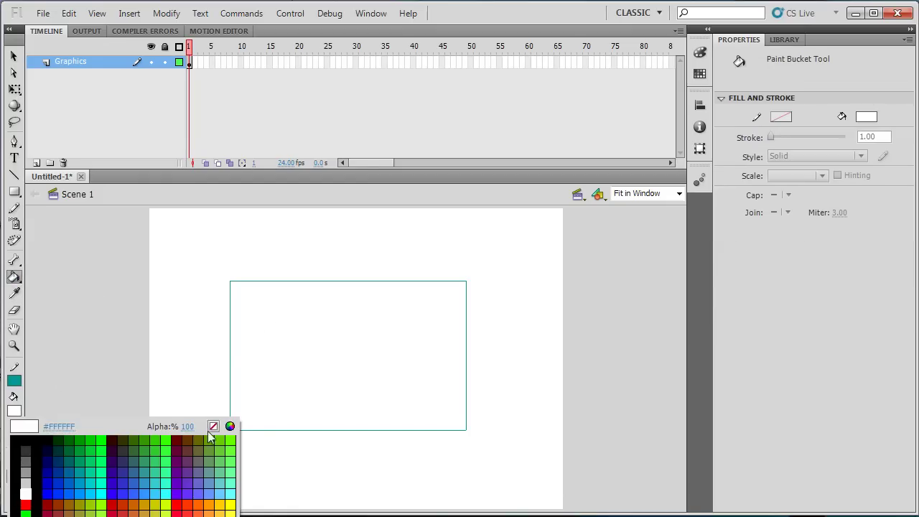
click(199, 440)
click(280, 335)
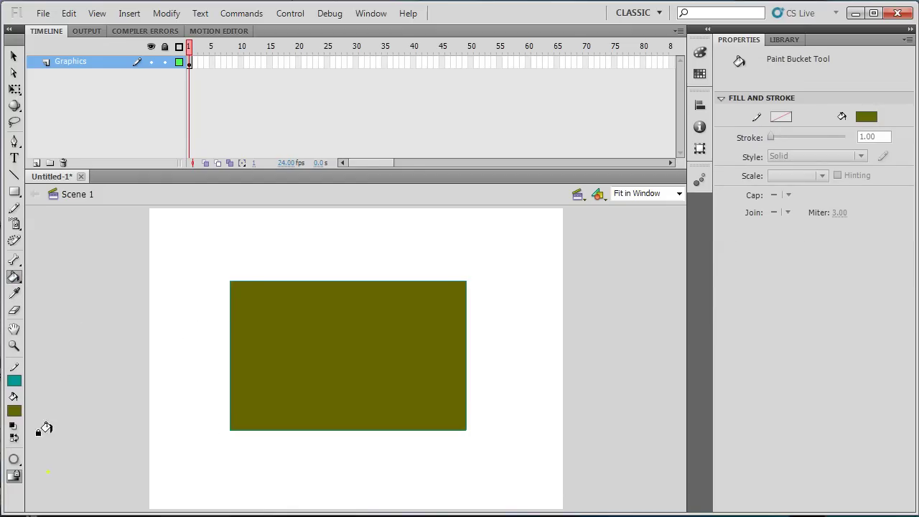
- Toggle Lock Fill on and off, then recolour the rectangle dark teal
click(15, 476)
click(15, 477)
click(16, 413)
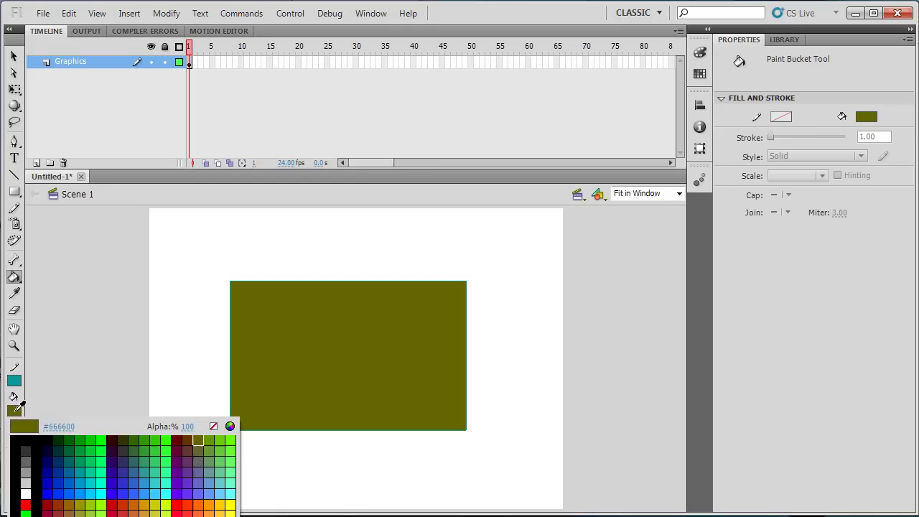
click(74, 458)
click(257, 371)
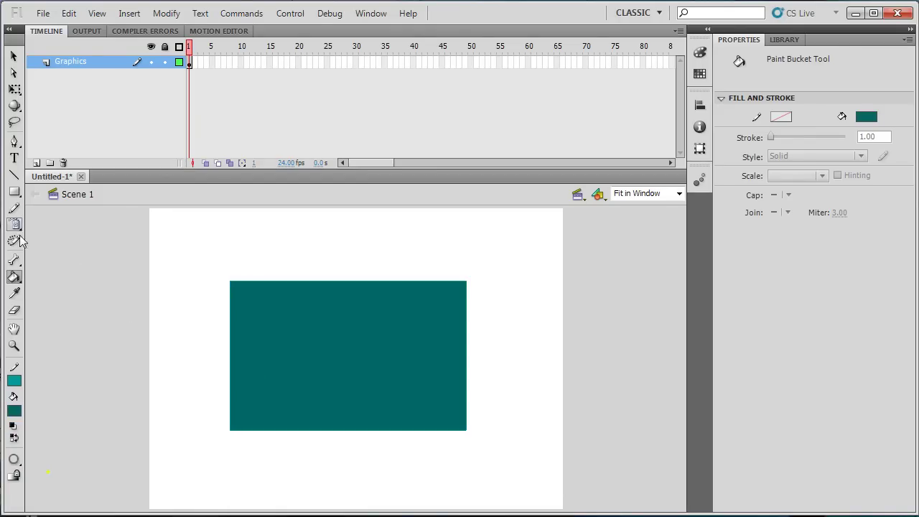
- Erase a curved band across the top-left corner, then a smaller round stroke through the middle
click(14, 309)
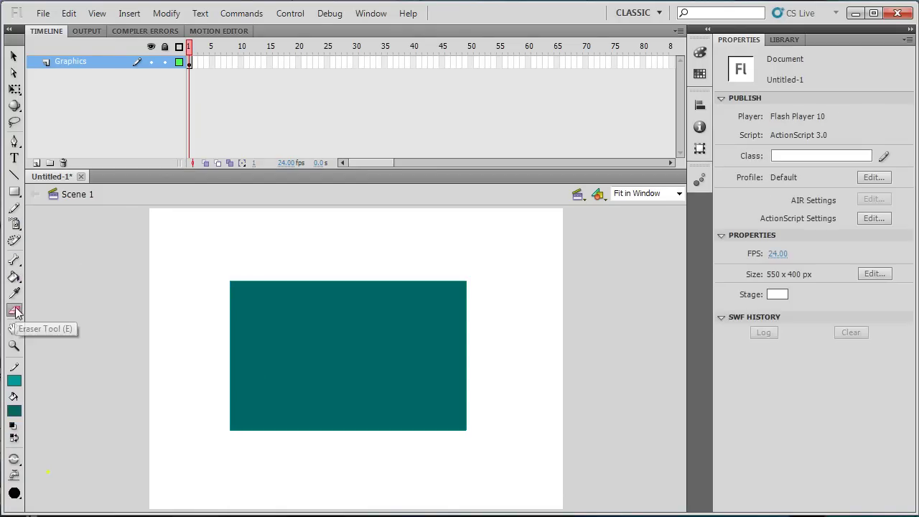
mouse_move(269, 262)
mouse_down()
mouse_move(255, 302)
mouse_move(200, 333)
mouse_up()
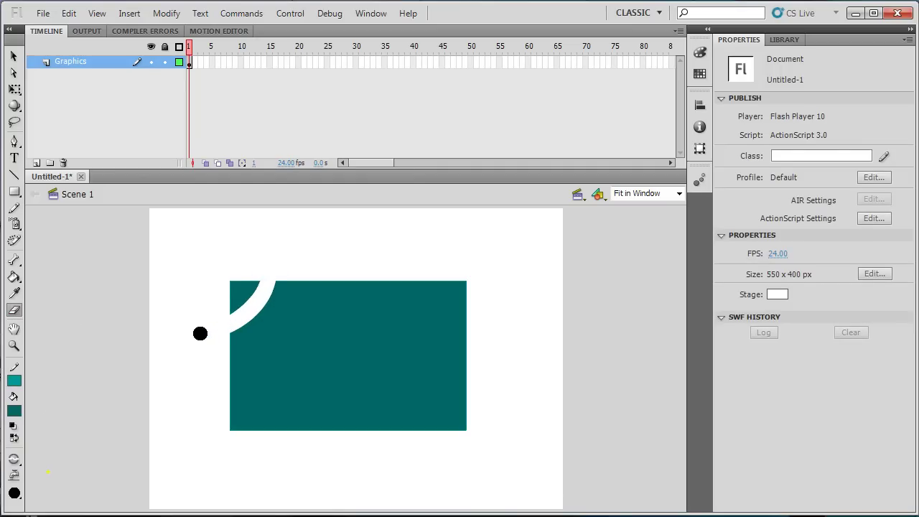
click(14, 494)
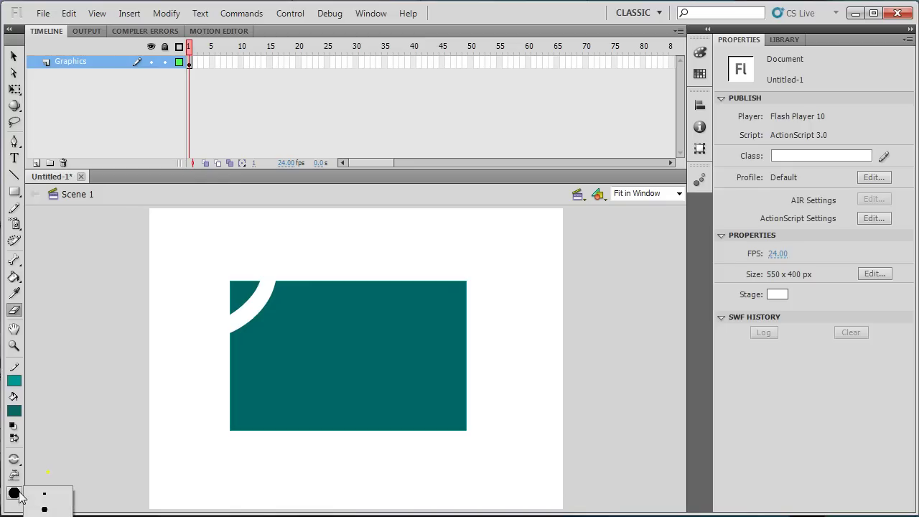
click(44, 509)
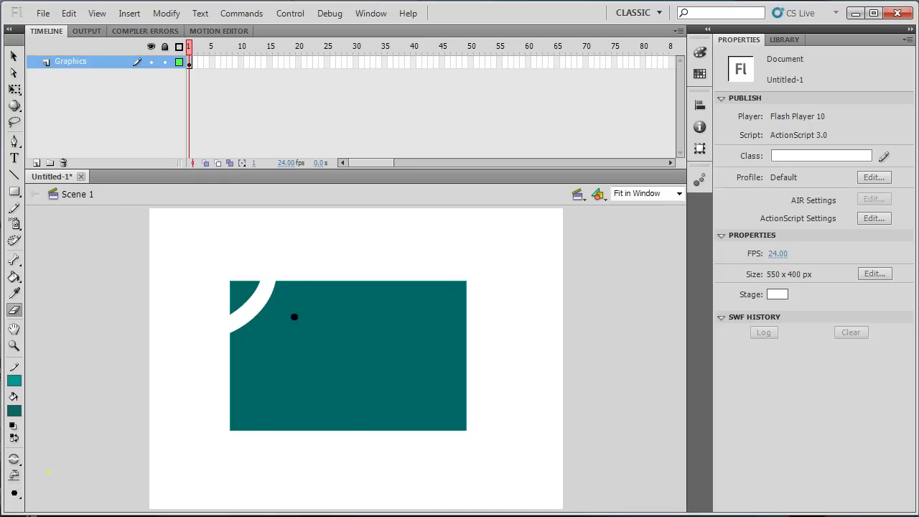
mouse_move(293, 317)
mouse_down()
mouse_move(322, 350)
mouse_move(356, 345)
mouse_up()
- Erase a thin stroke lower down with a small square eraser, then restore the largest round shape
click(17, 494)
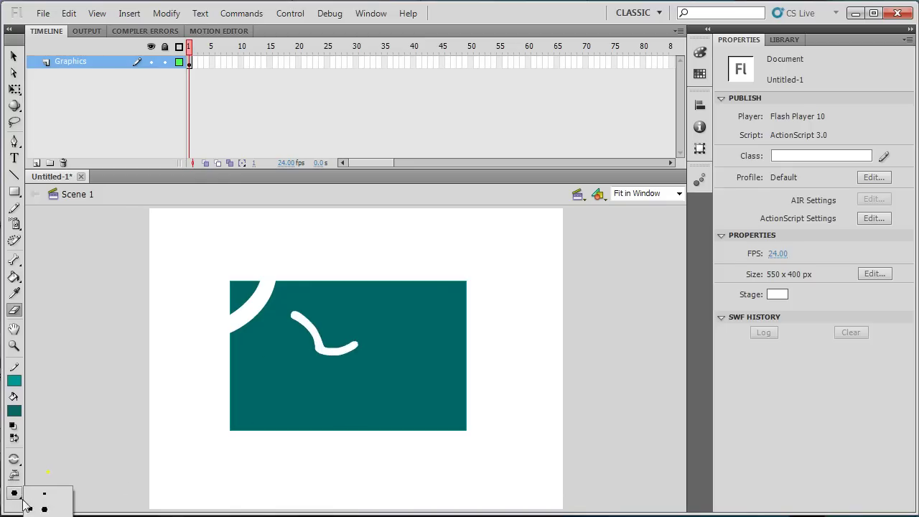
click(51, 503)
drag(370, 365, 343, 396)
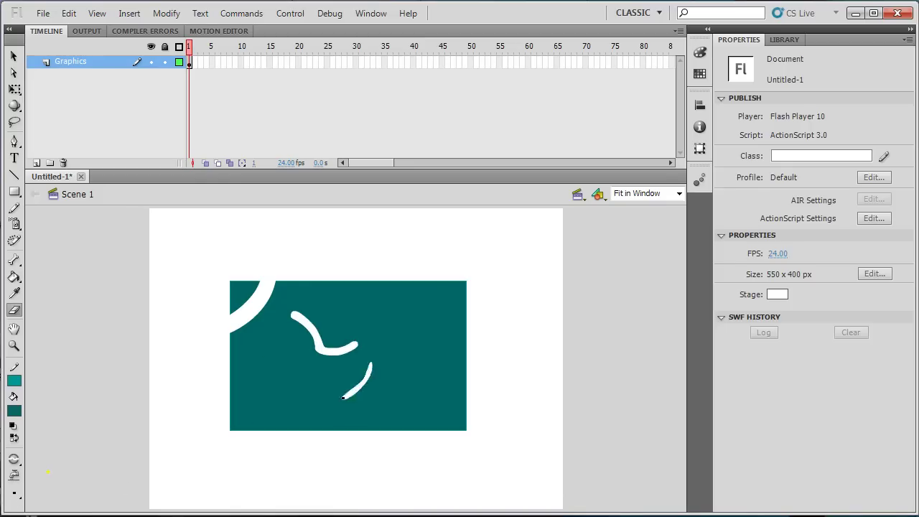
click(16, 494)
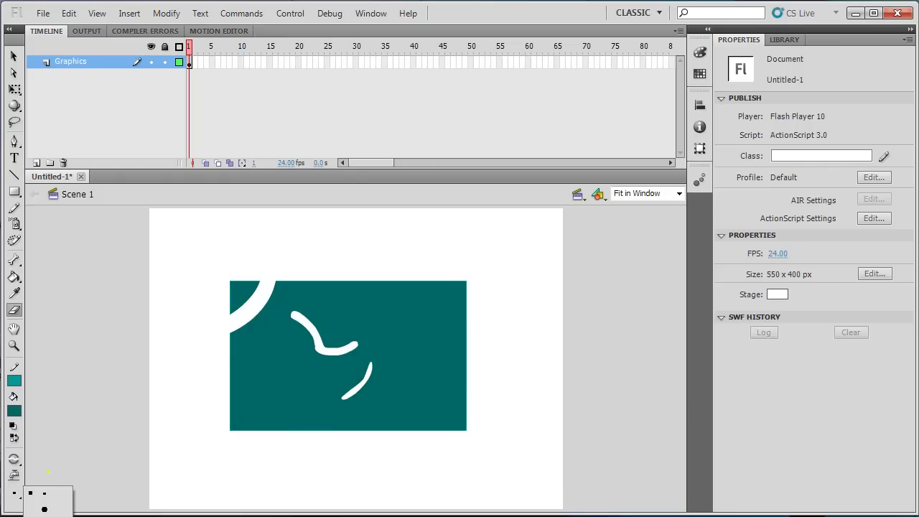
click(44, 509)
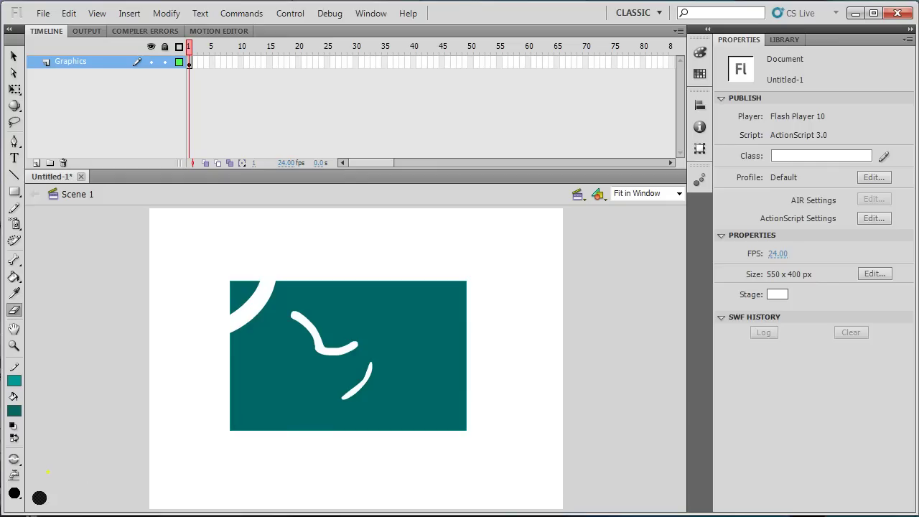
- In Erase Fills mode, erase an arc across the top-right corner, then pick the Faucet
click(14, 459)
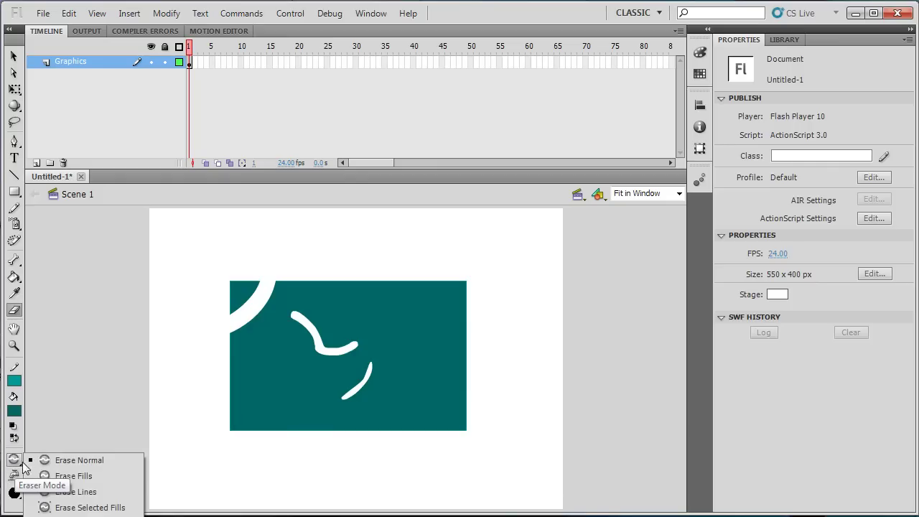
click(77, 475)
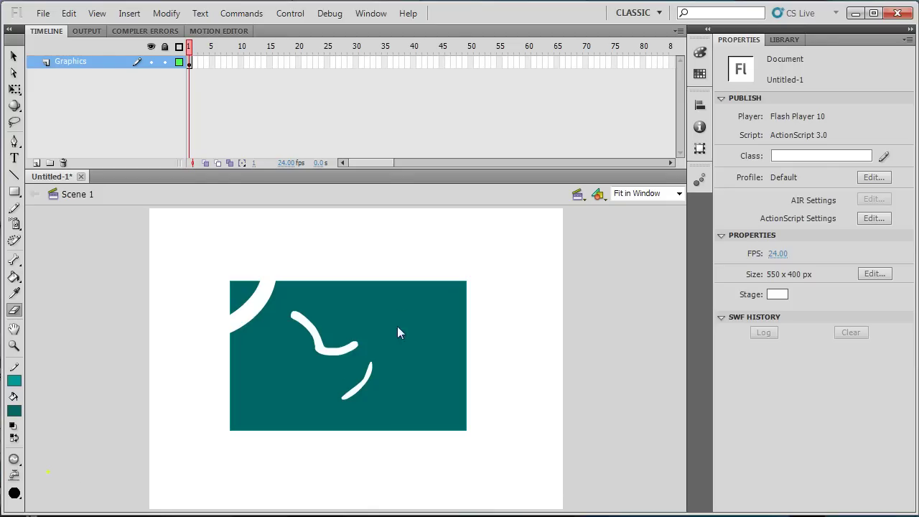
mouse_move(414, 252)
mouse_down()
mouse_move(418, 285)
mouse_move(469, 340)
mouse_move(498, 353)
mouse_up()
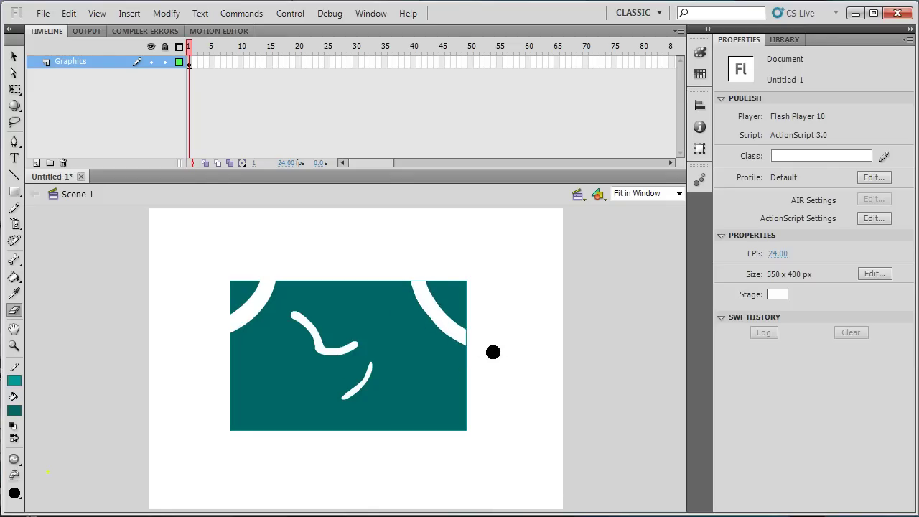
click(14, 474)
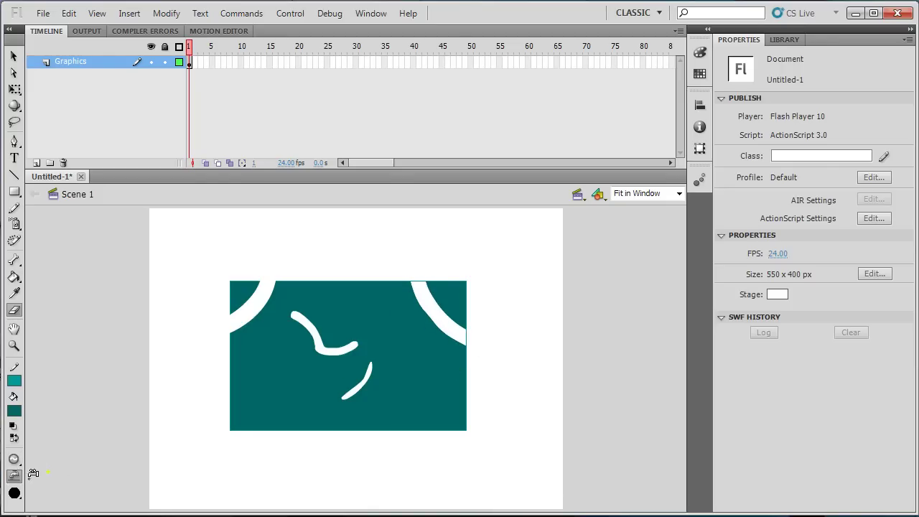
- Try Erase Lines mode across the right edge and lower-right corner, then choose Erase Selected Fills
click(14, 475)
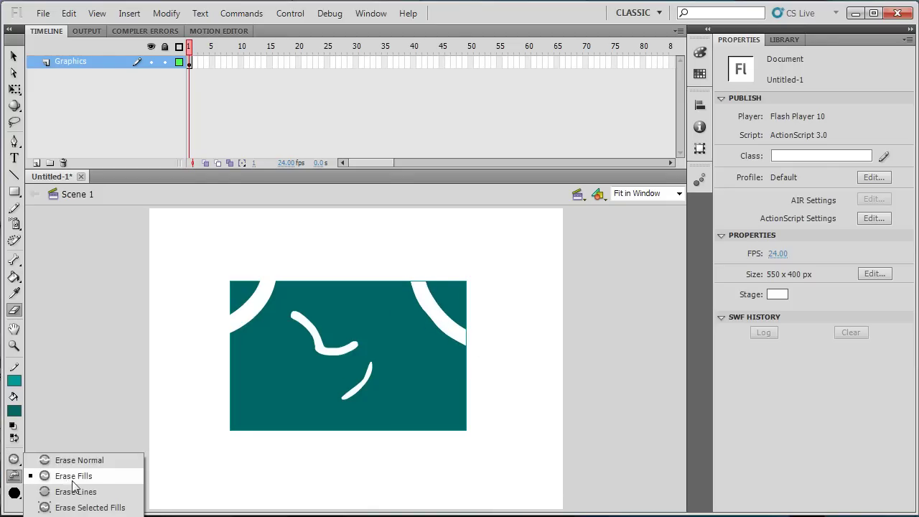
click(75, 491)
mouse_move(365, 275)
mouse_down()
mouse_move(401, 334)
mouse_move(471, 379)
mouse_move(507, 388)
mouse_up()
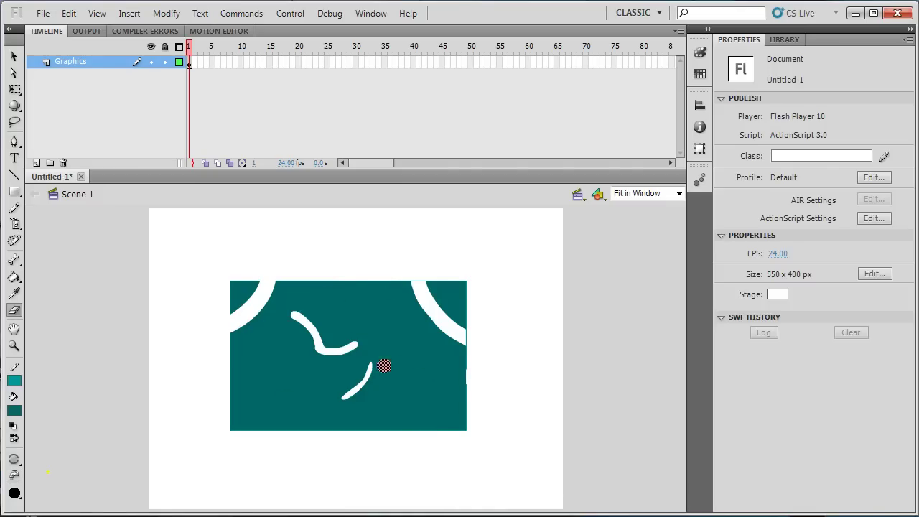
mouse_move(465, 411)
mouse_down()
mouse_move(468, 419)
mouse_move(432, 435)
mouse_up()
click(14, 460)
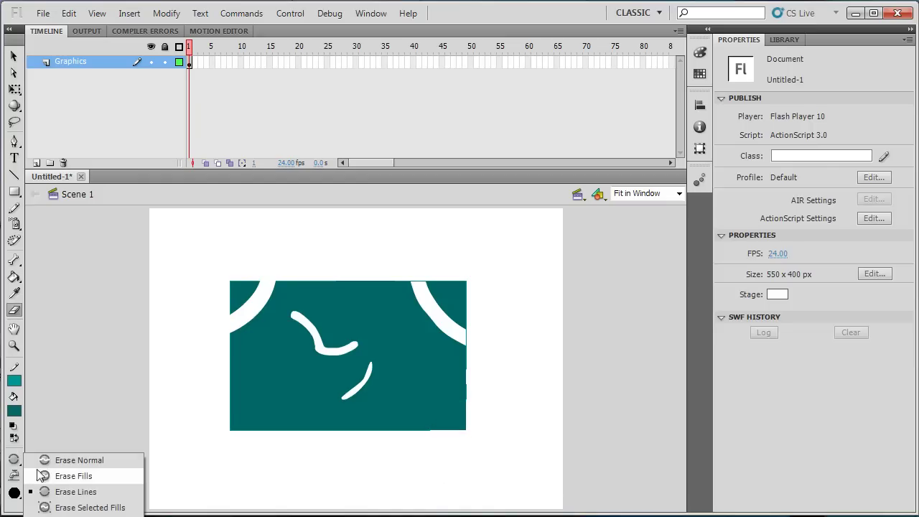
click(79, 507)
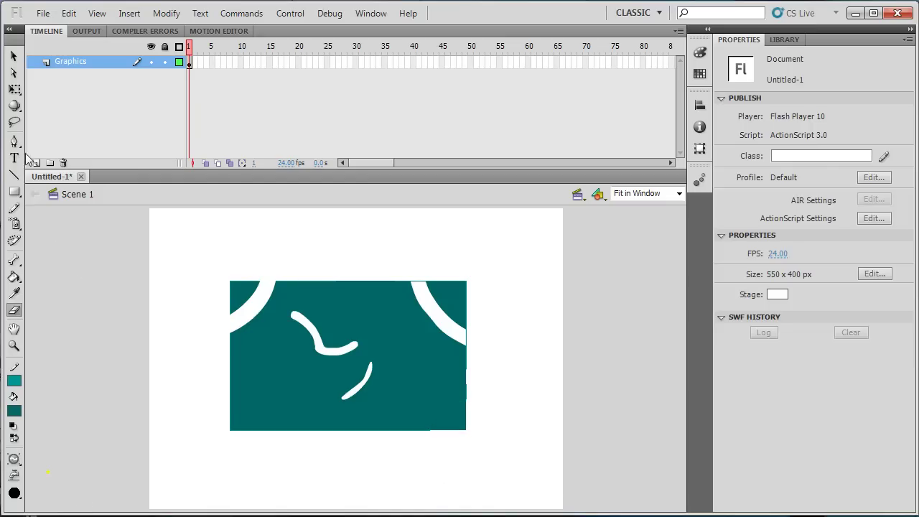
- Select the teal fill and erase a diagonal stroke from its top-left
click(14, 57)
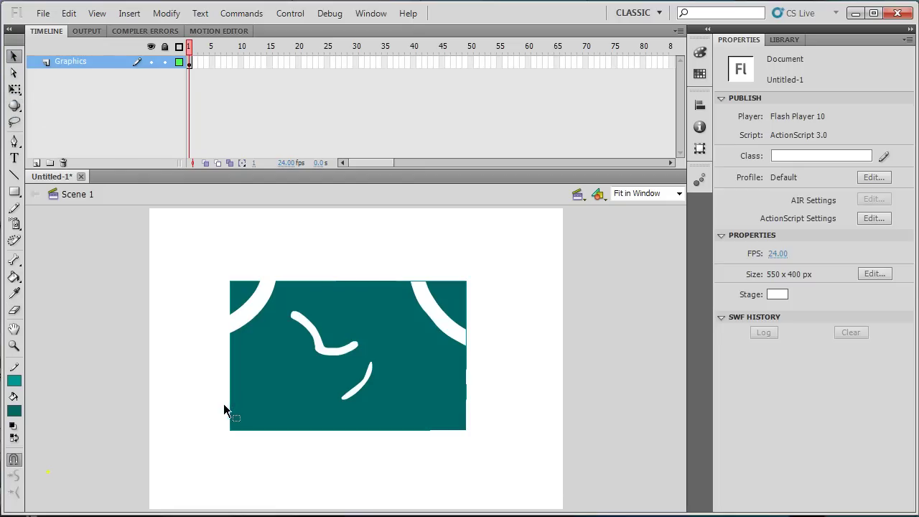
click(256, 383)
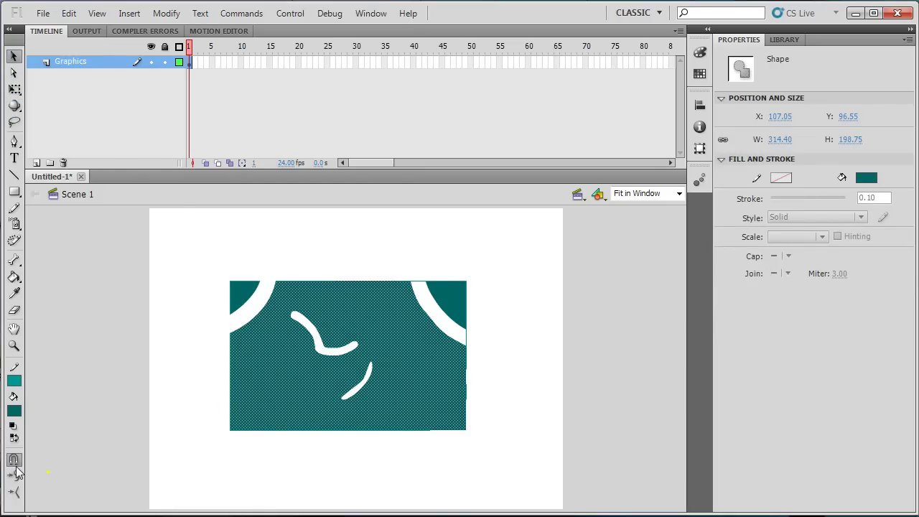
click(16, 311)
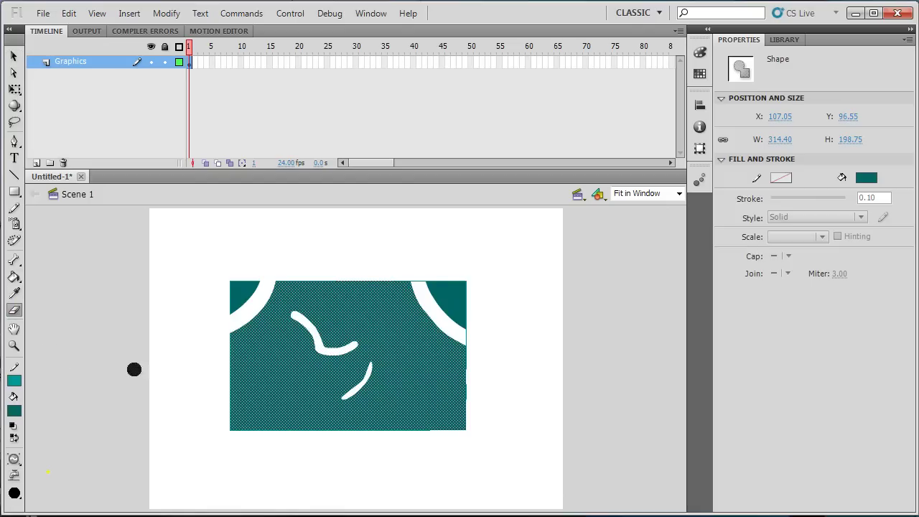
drag(230, 283, 301, 382)
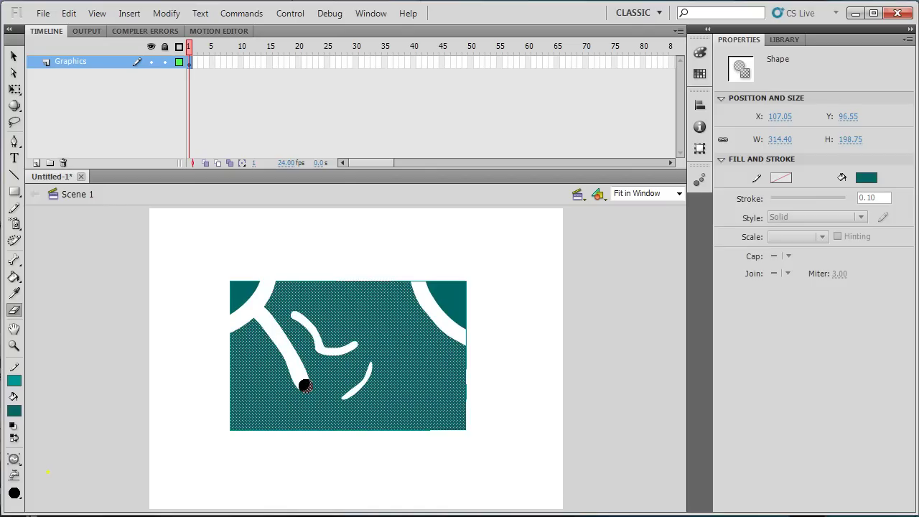
- Select all the artwork on the stage and delete it
click(14, 56)
key(ctrl+a)
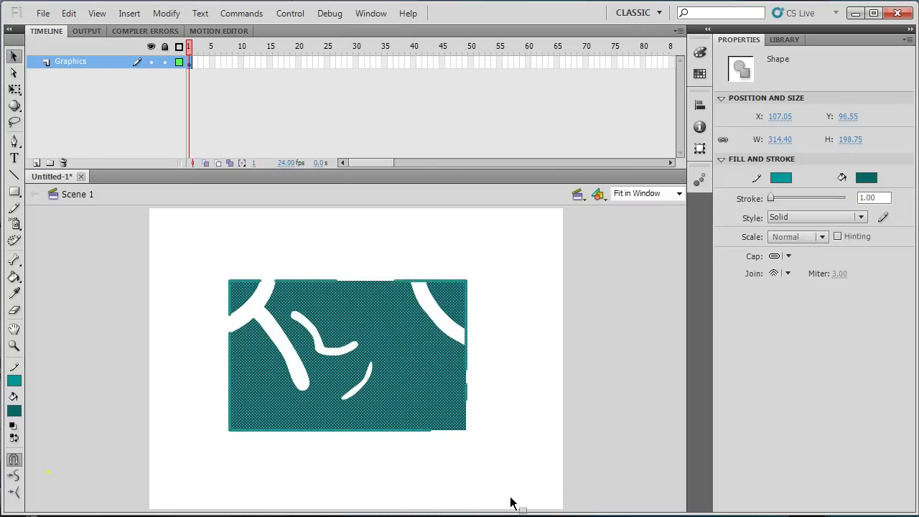
key(Delete)
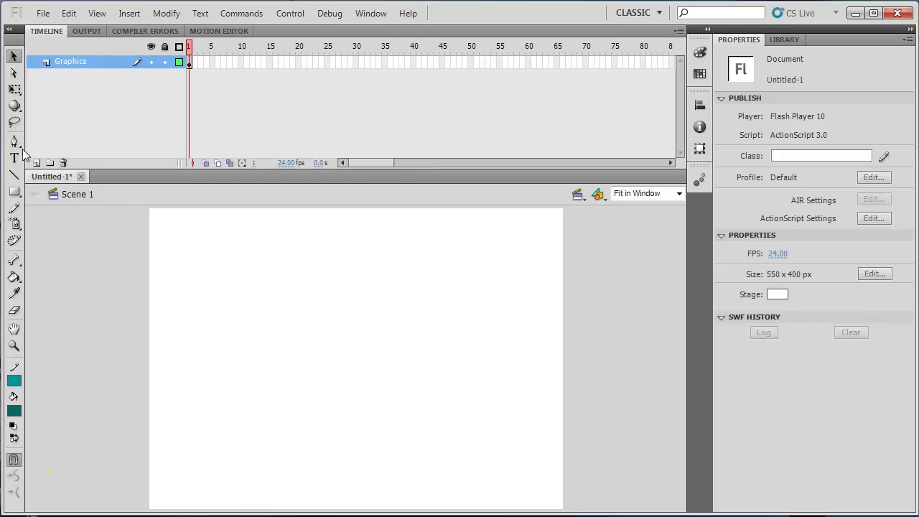
- Draw a new rectangle mid-stage and repaint its fill pale teal, RGB 148/201/201
click(15, 191)
drag(229, 279, 382, 393)
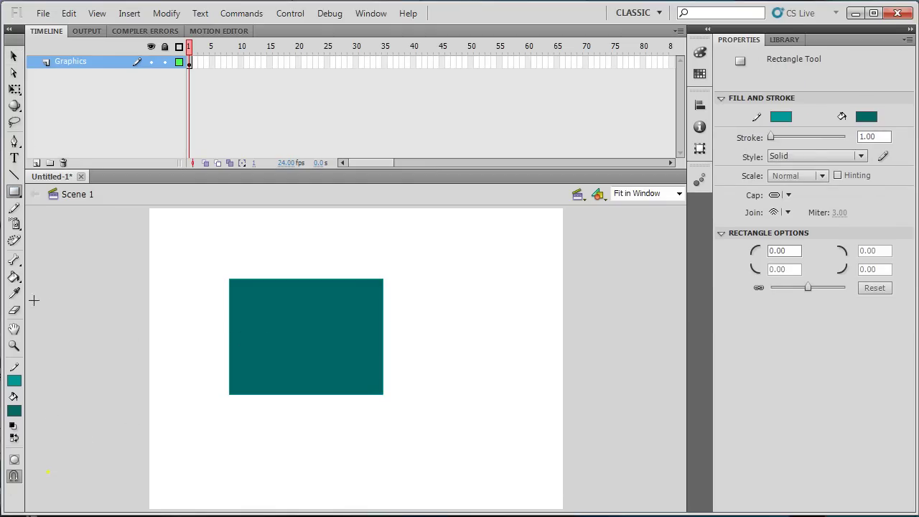
click(15, 279)
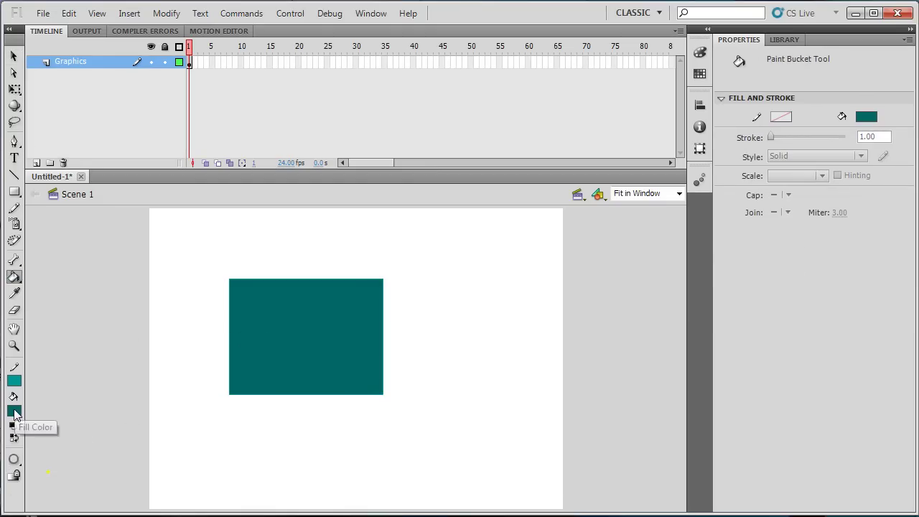
click(14, 410)
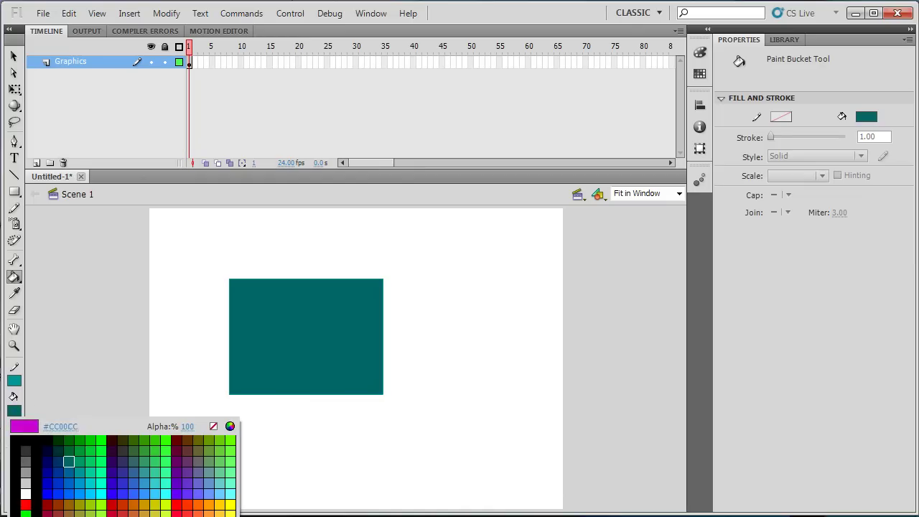
click(229, 426)
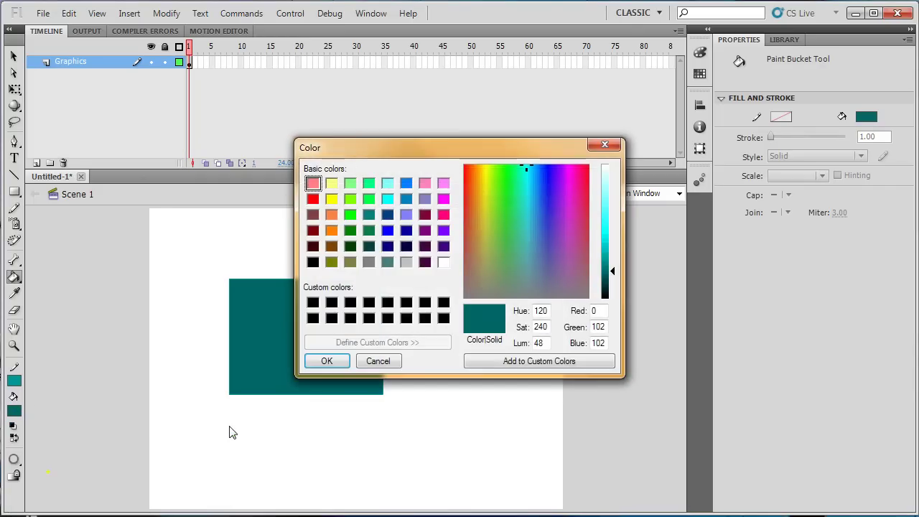
click(387, 261)
drag(614, 254, 611, 207)
click(333, 362)
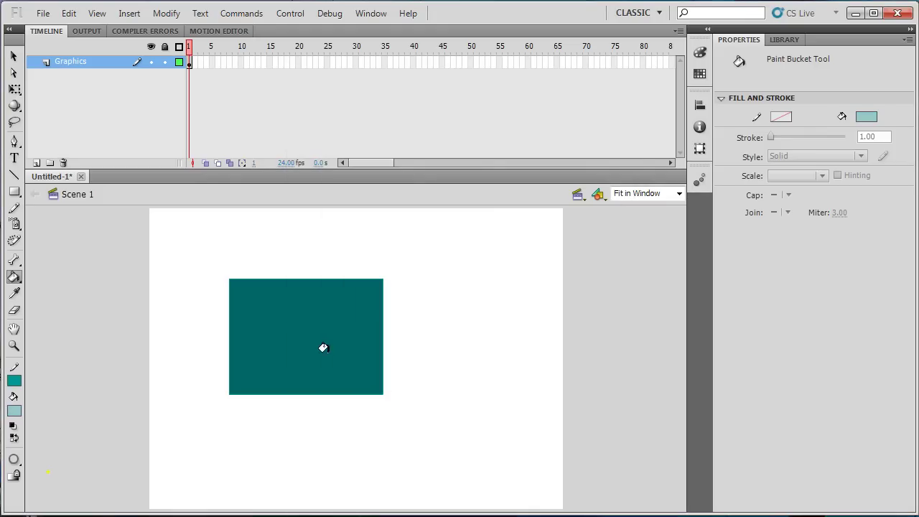
click(308, 329)
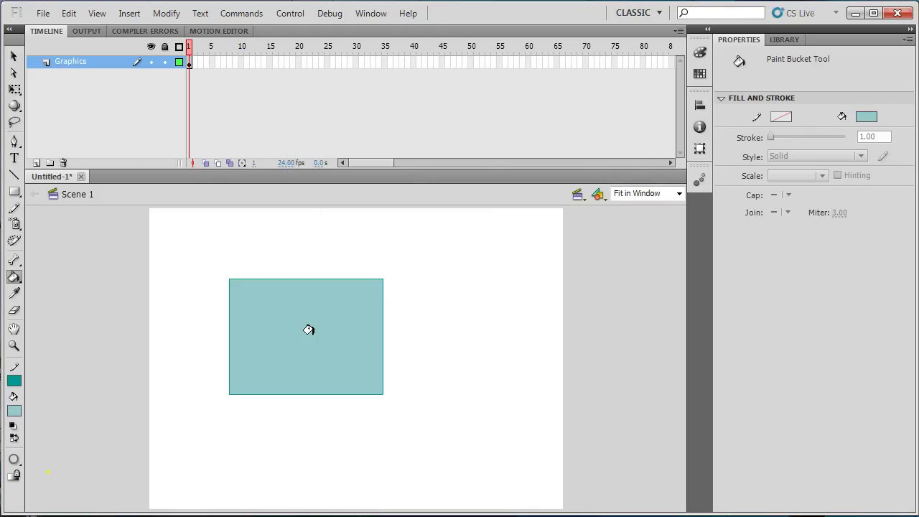